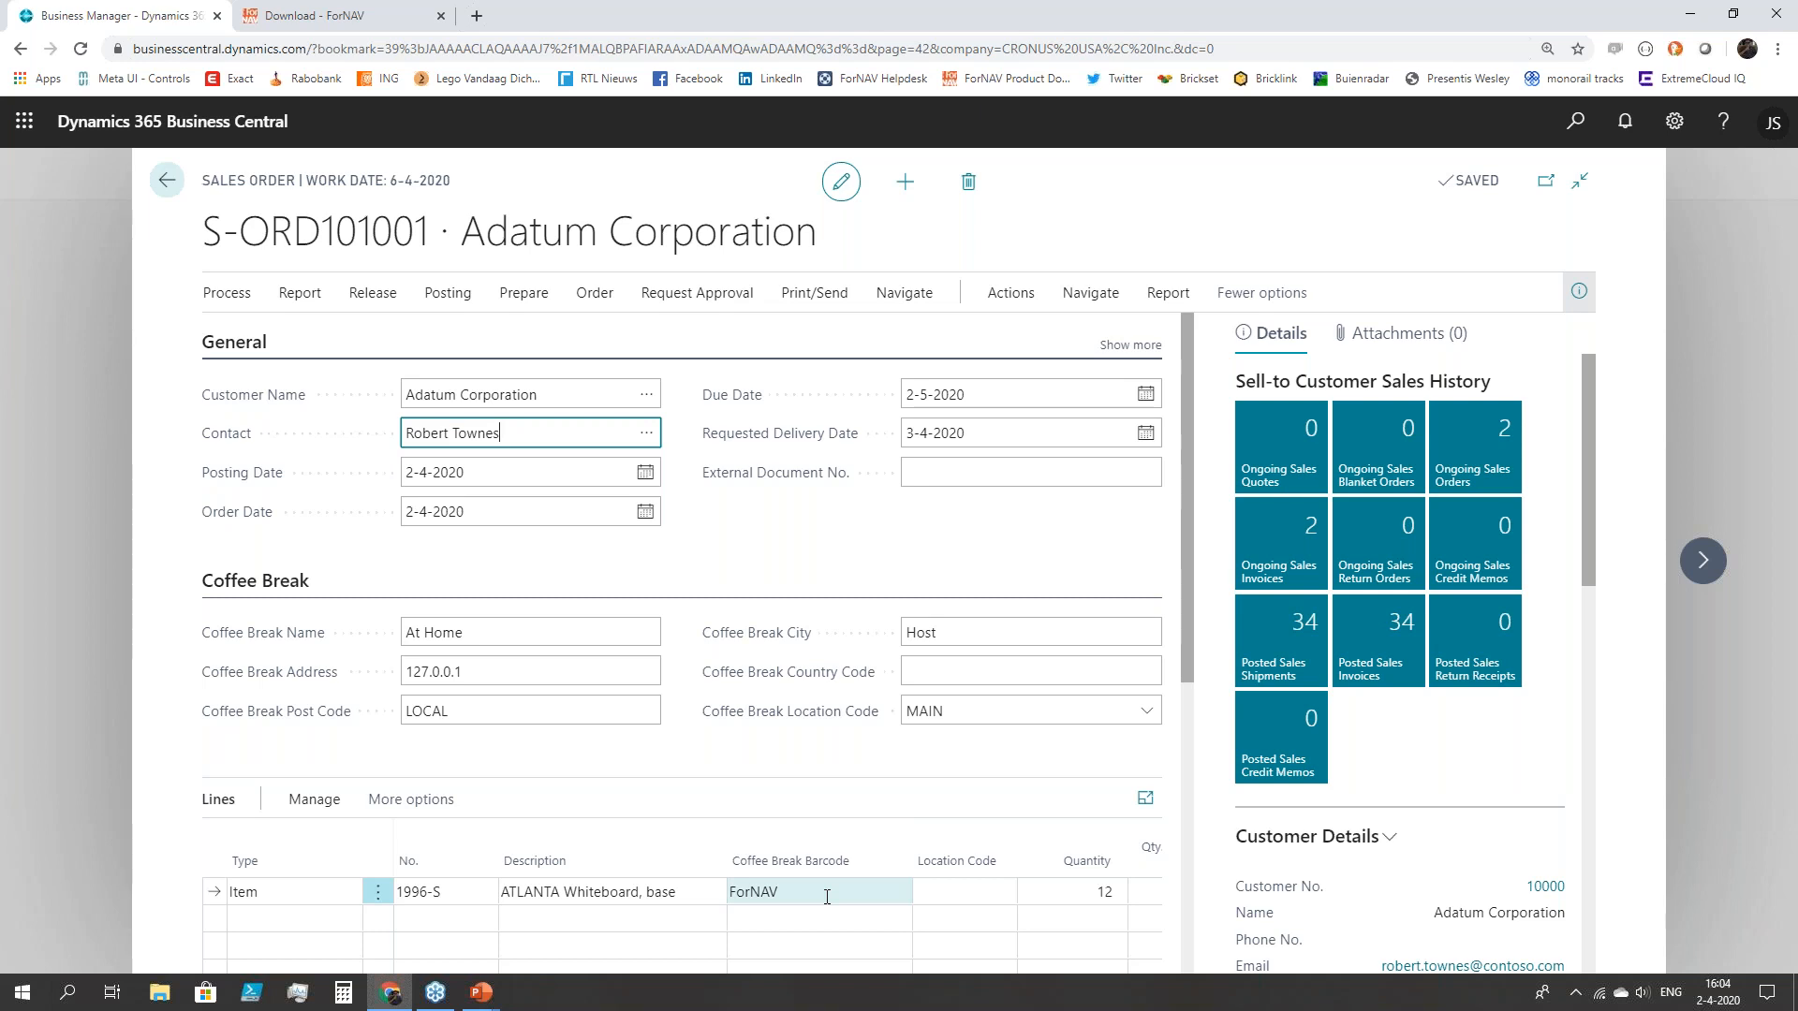
- Preview the order confirmation report for the open Adatum Corporation sales order, and close the preview
left_click(816, 302)
left_click(610, 337)
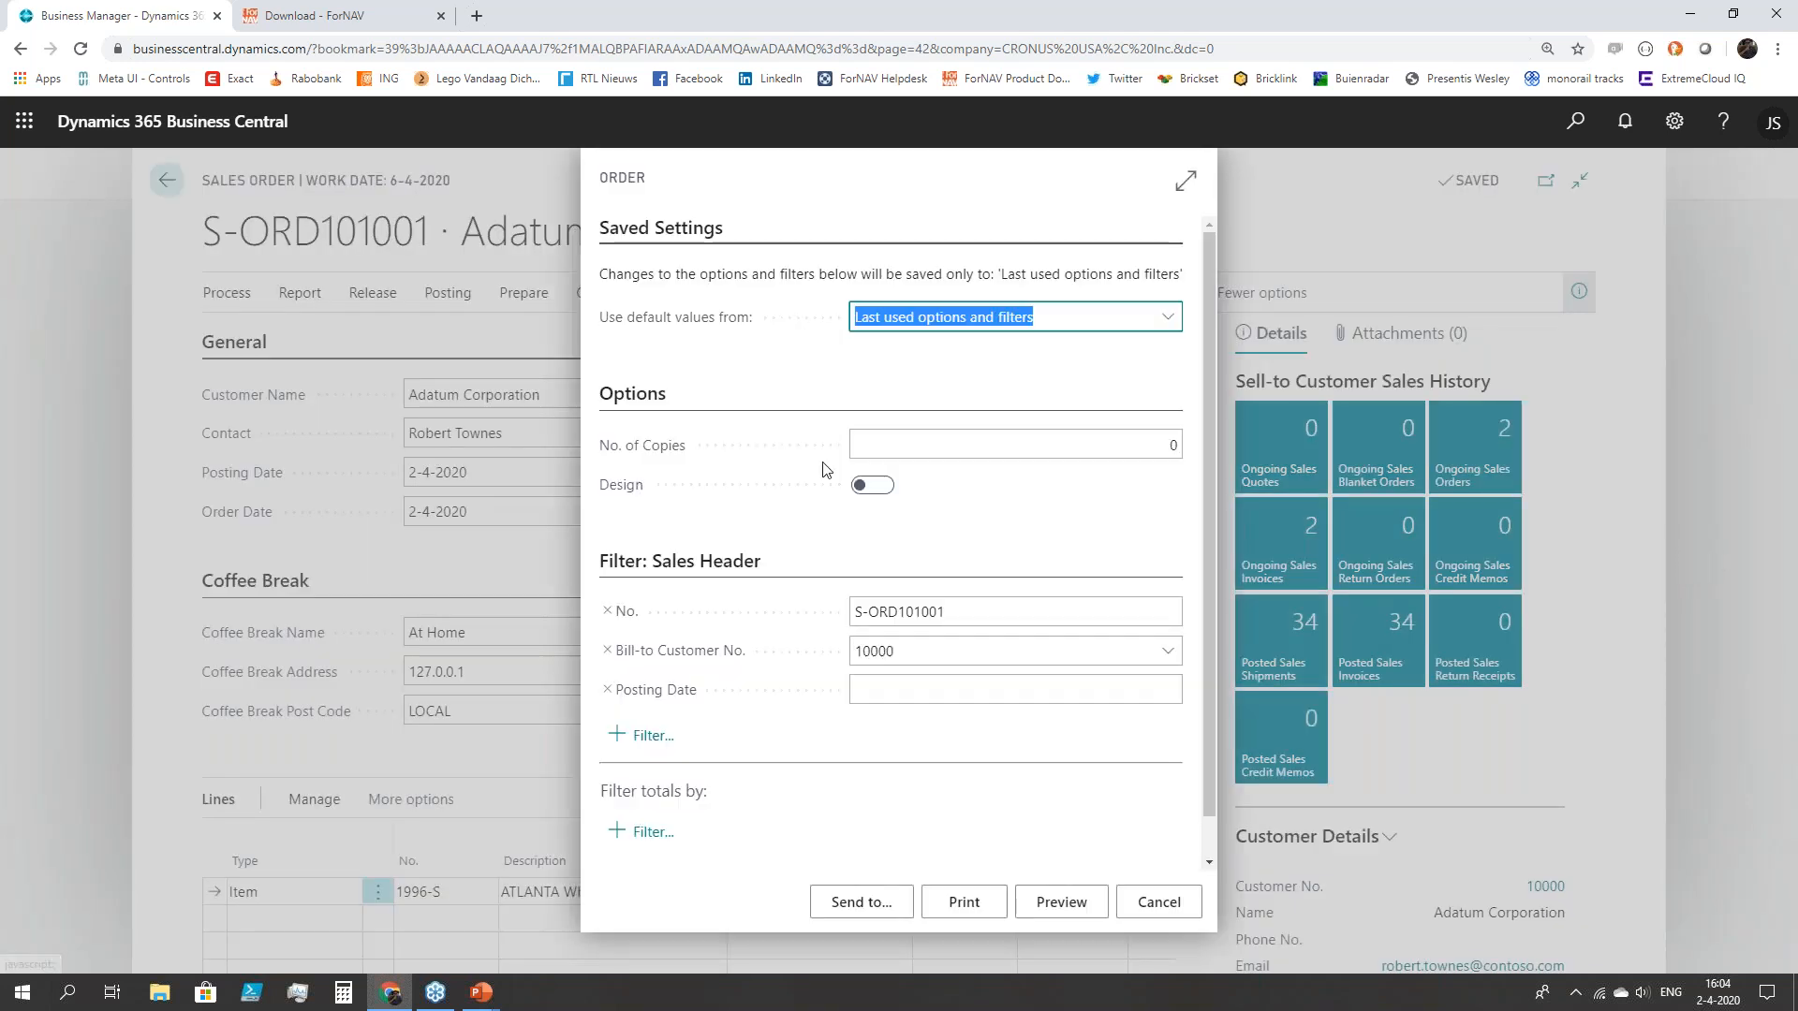
left_click(1058, 906)
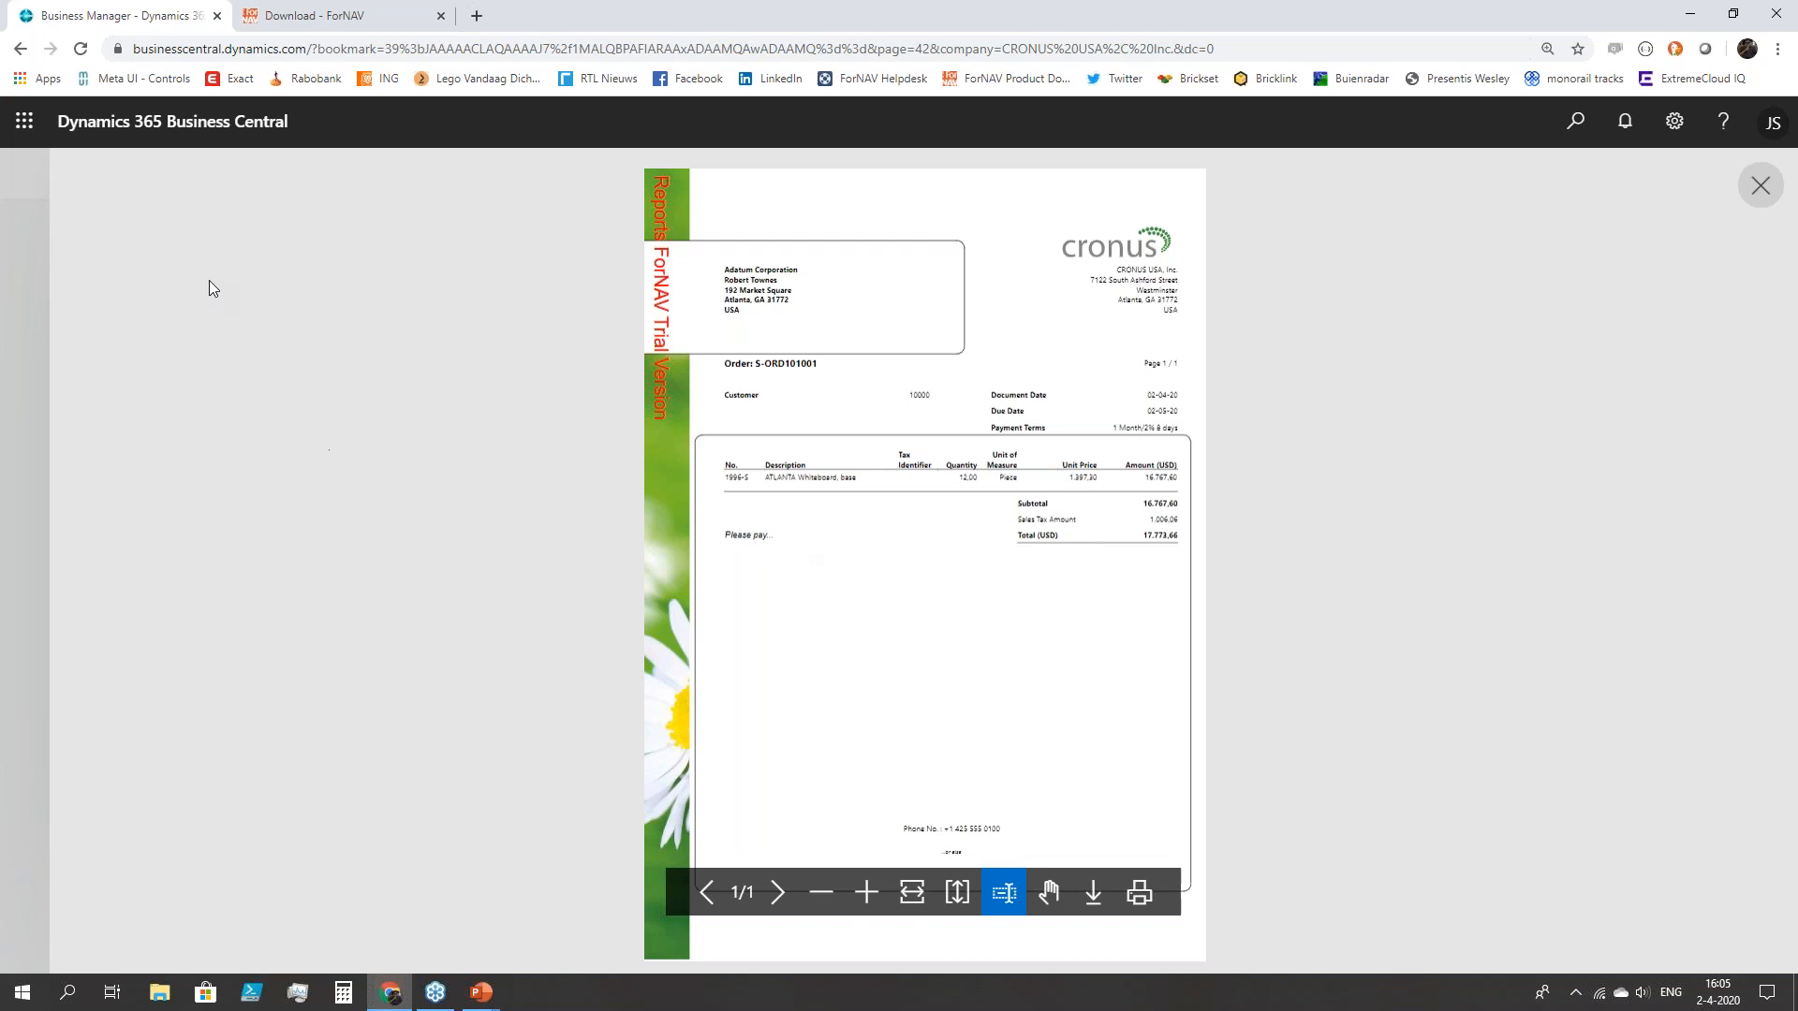
key("Escape")
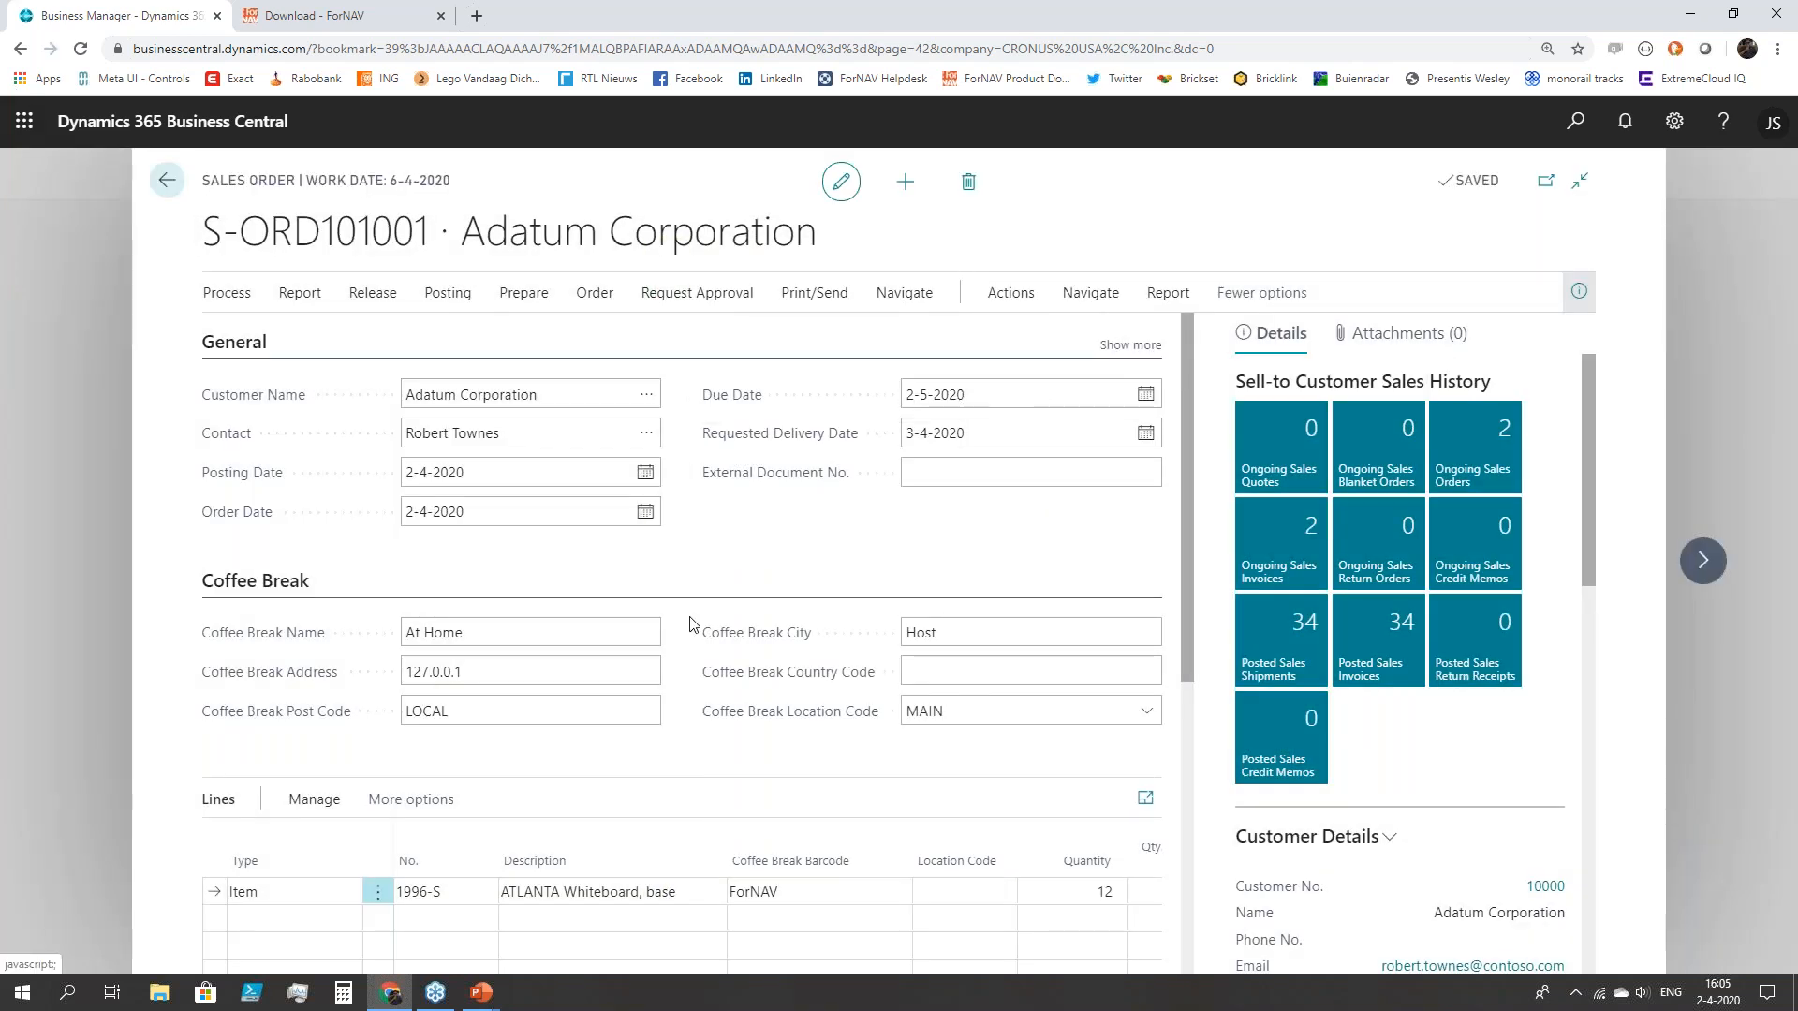
left_click(804, 293)
left_click(635, 342)
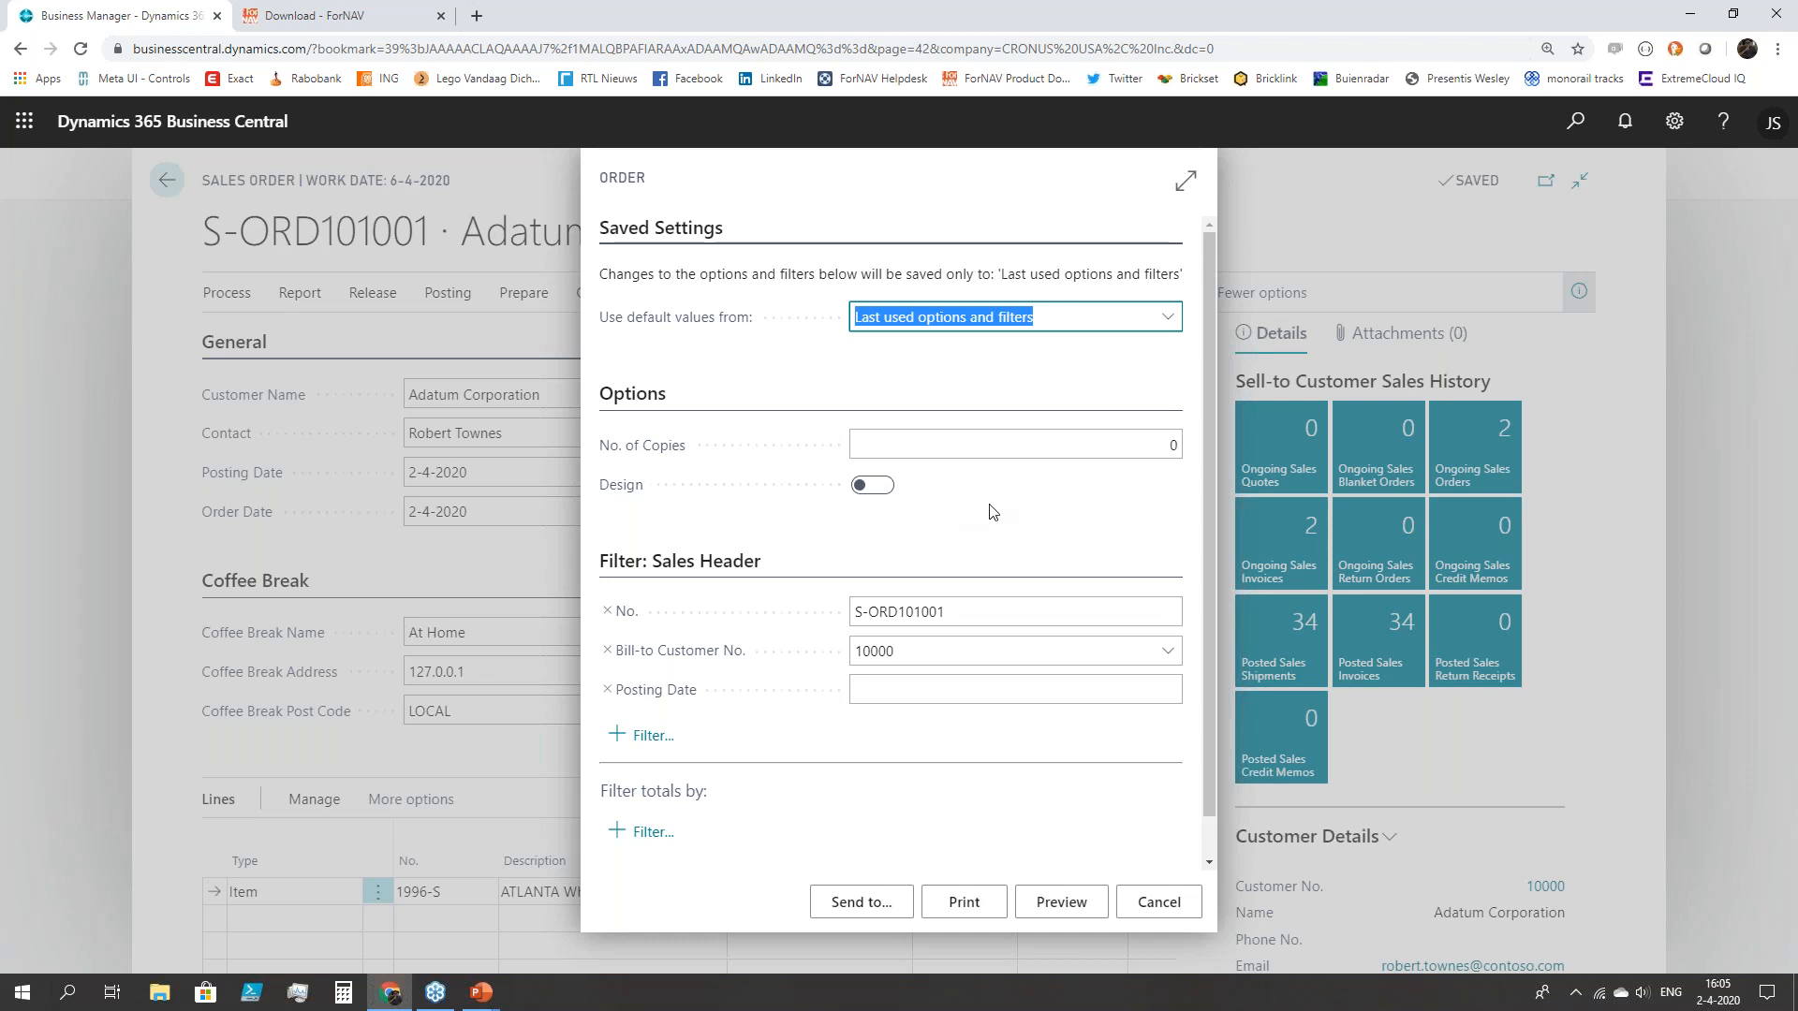
left_click(1159, 904)
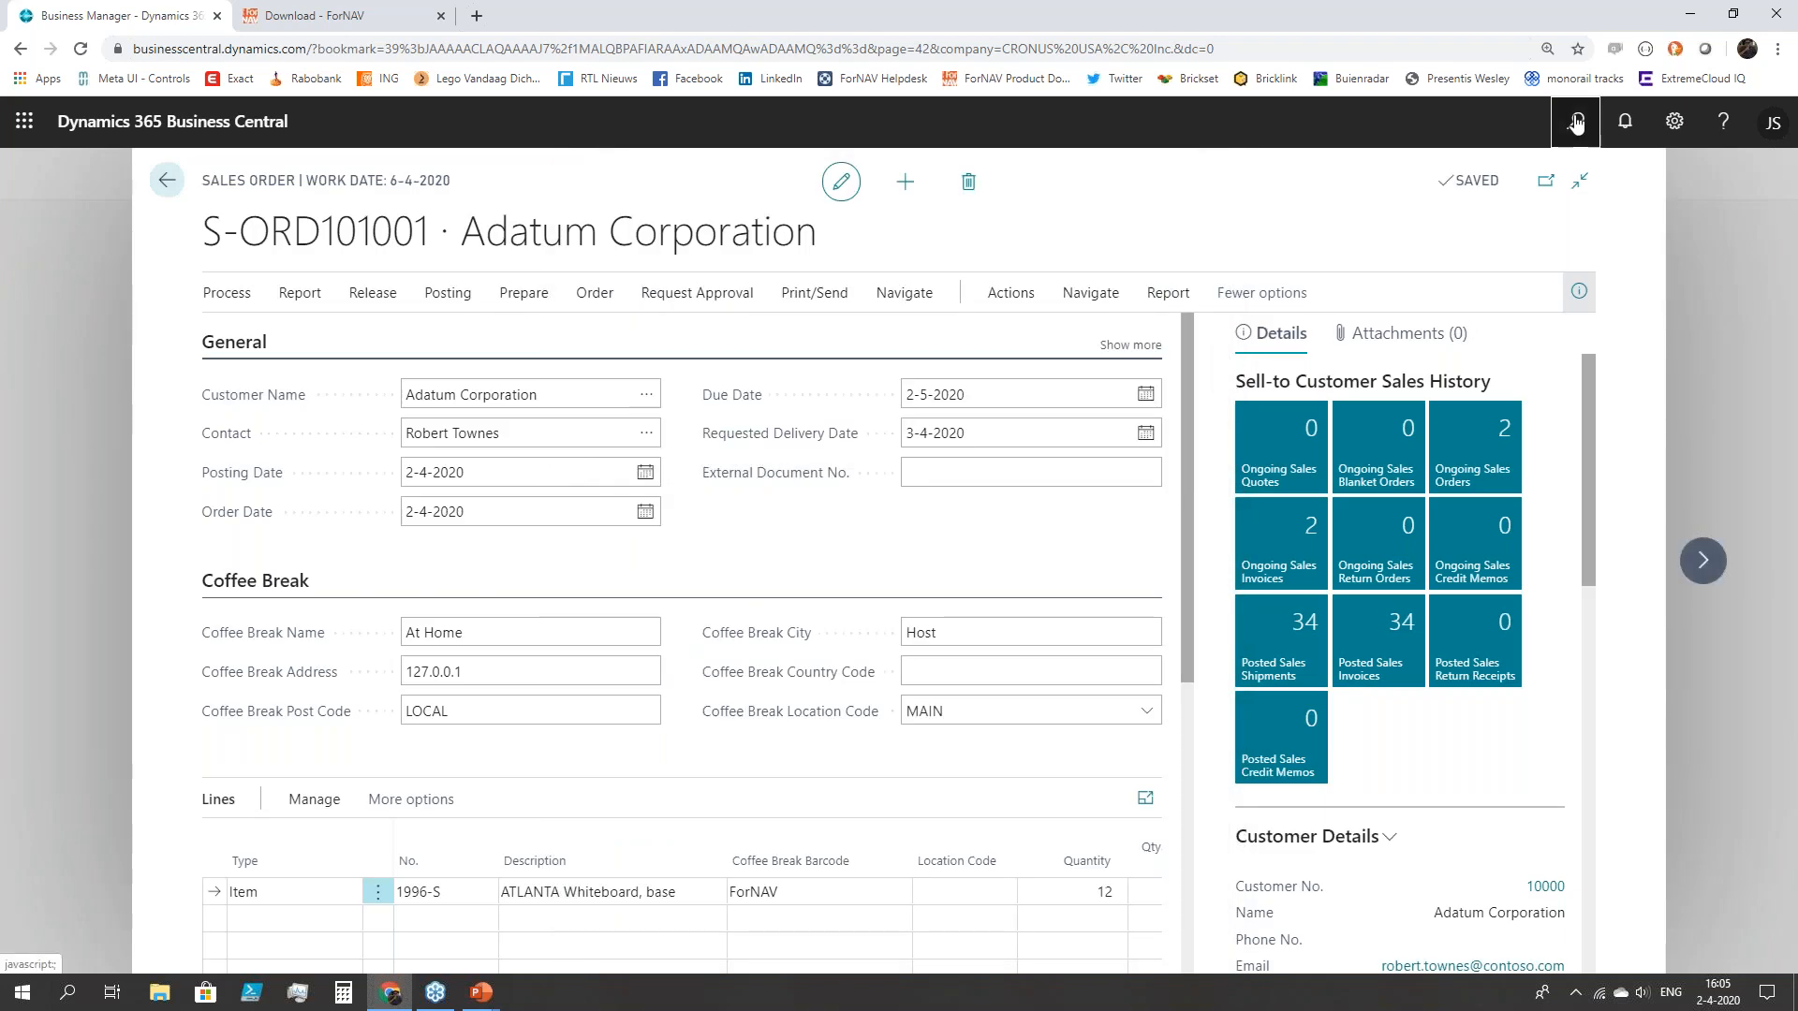
- Search for "forna set" and open the ForNAV Setup page
left_click(1577, 122)
type("rep")
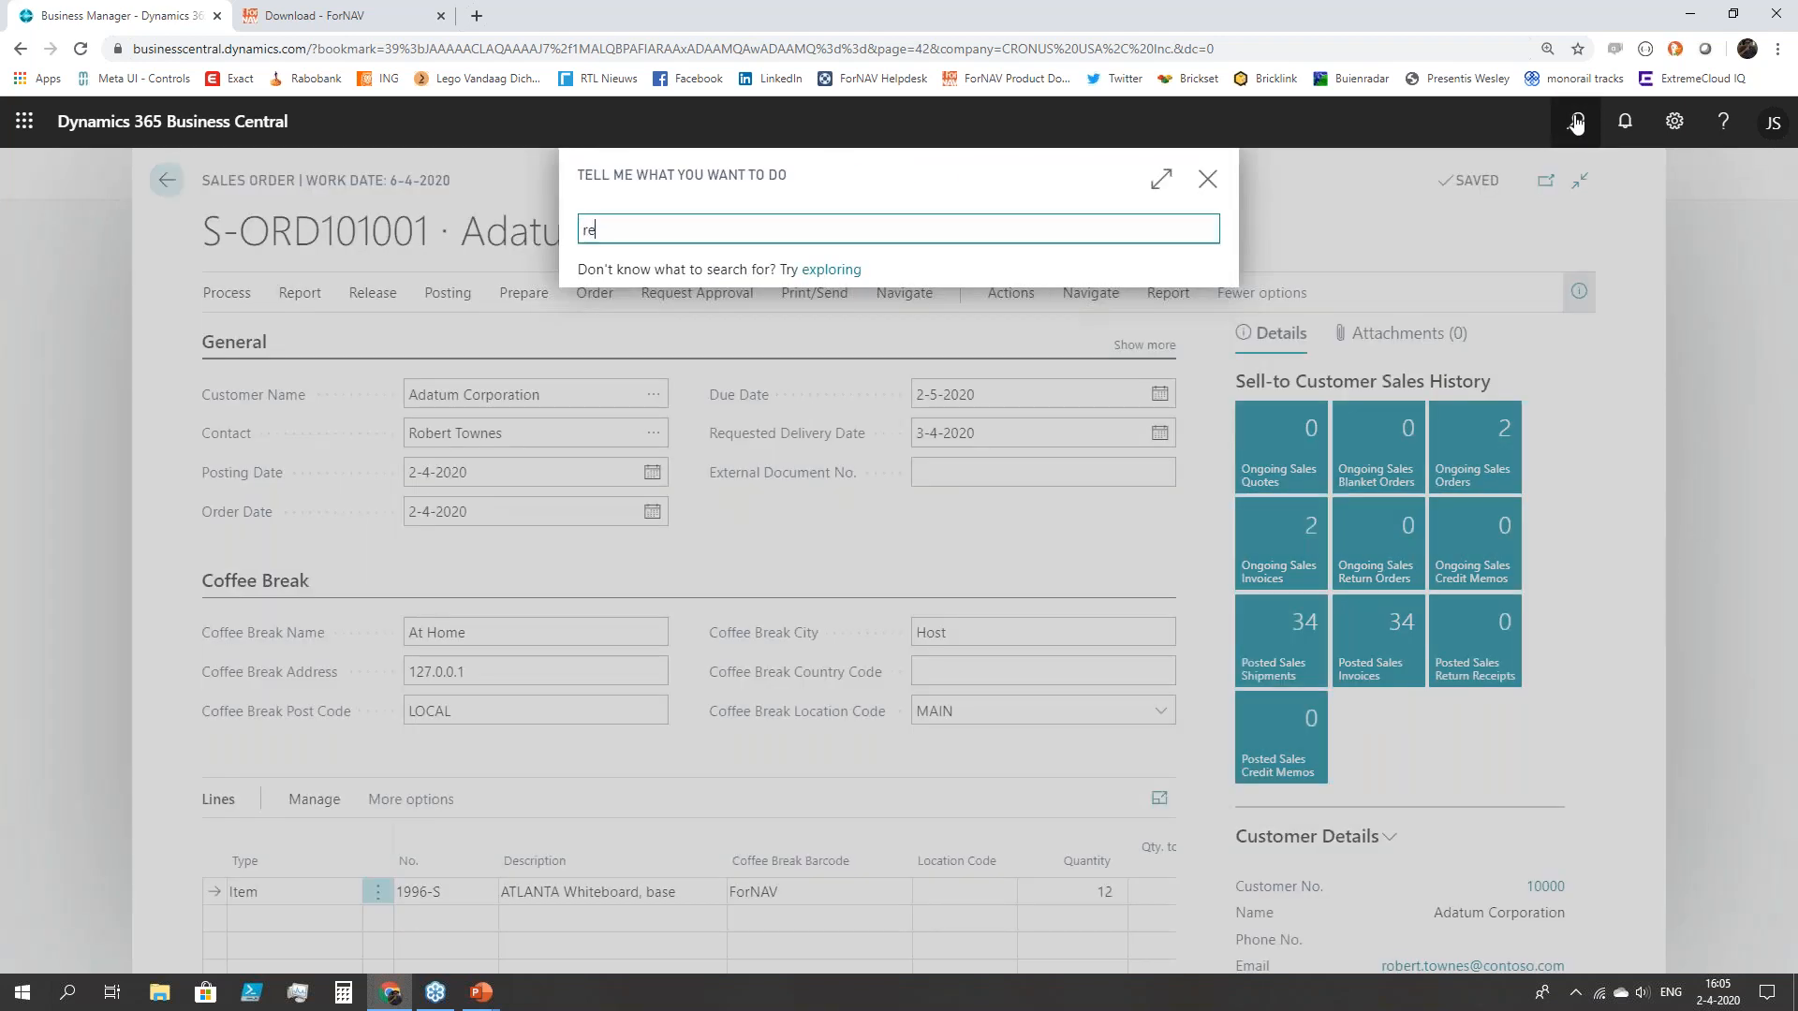
key("BackSpace")
key("BackSpace")
key("BackSpace")
type("forna ")
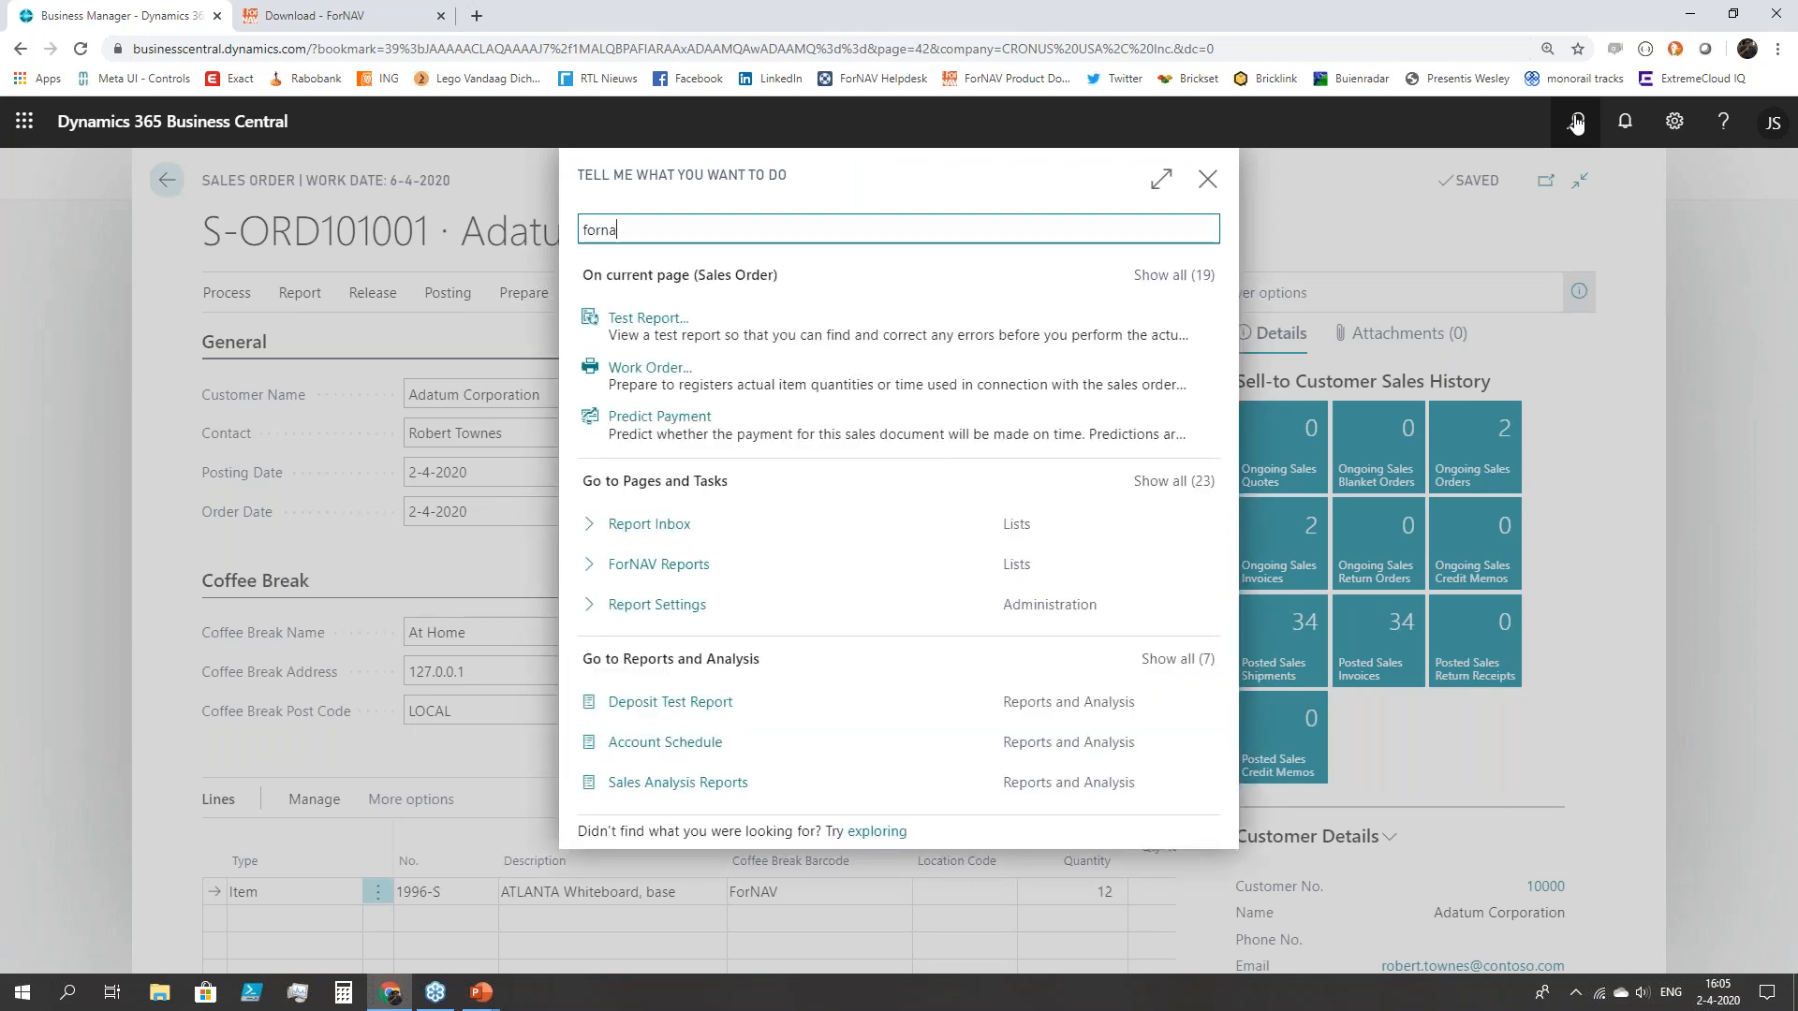
type("set")
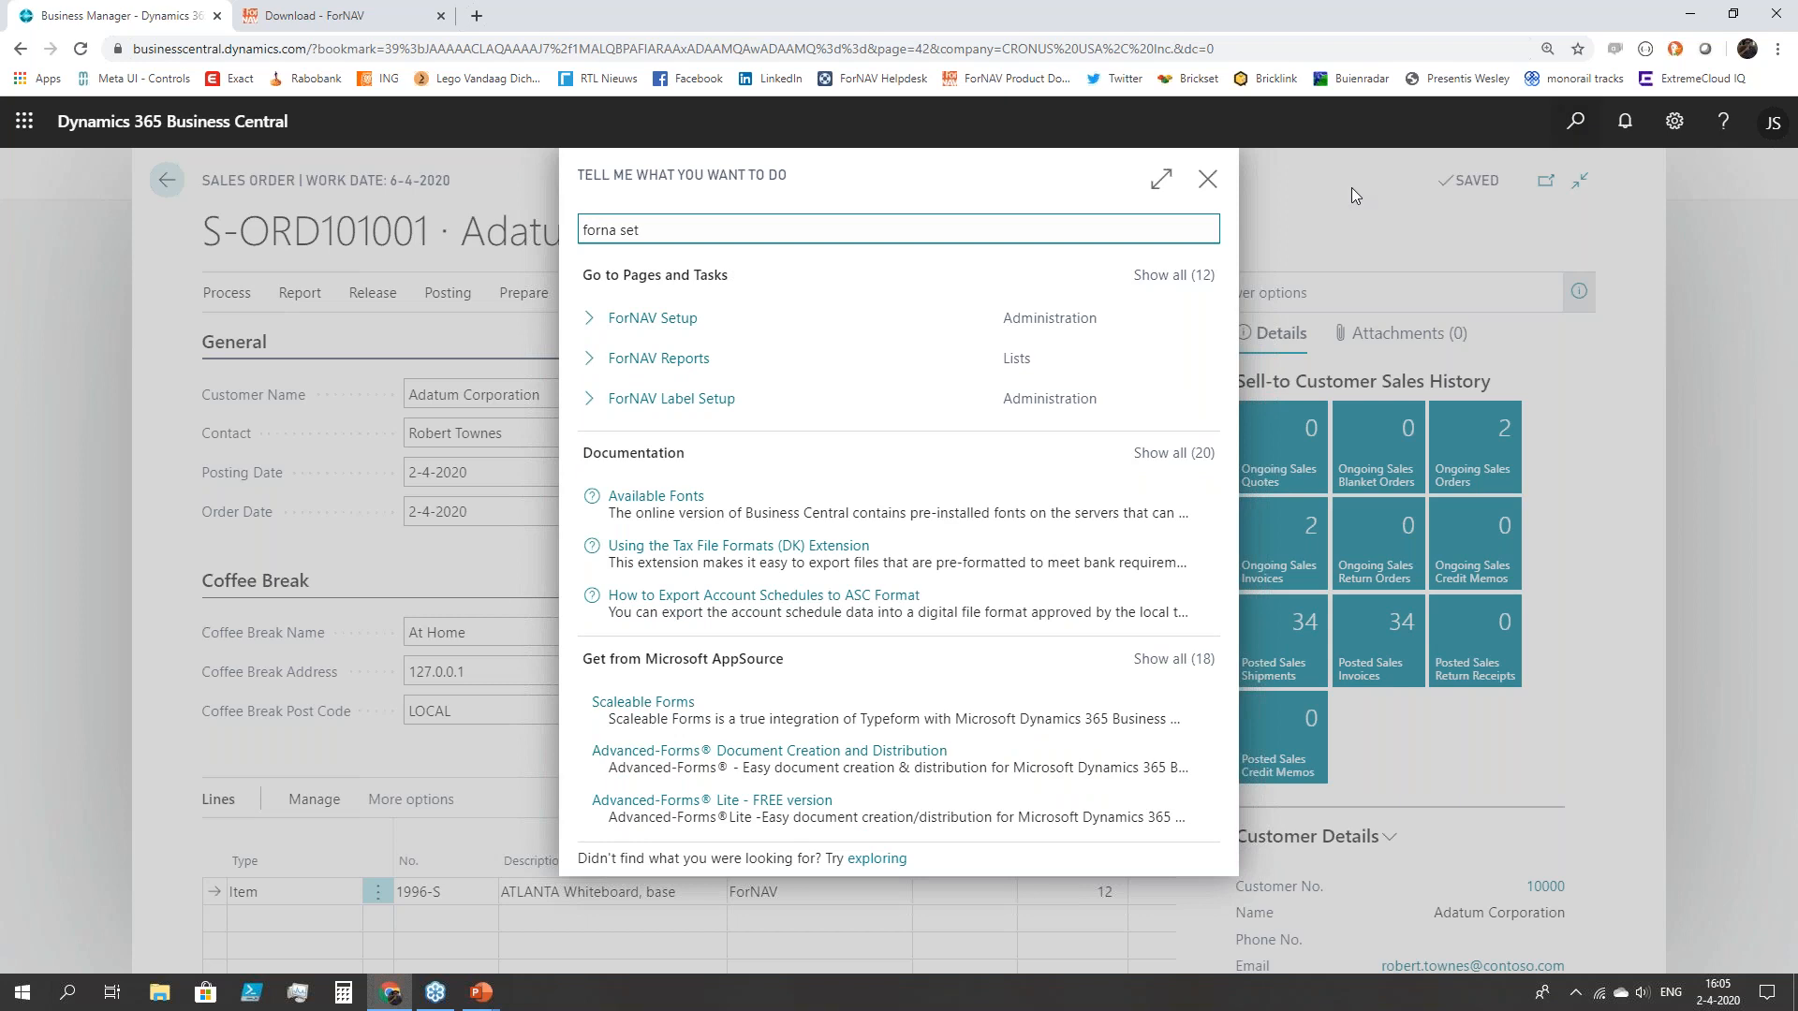
left_click(642, 321)
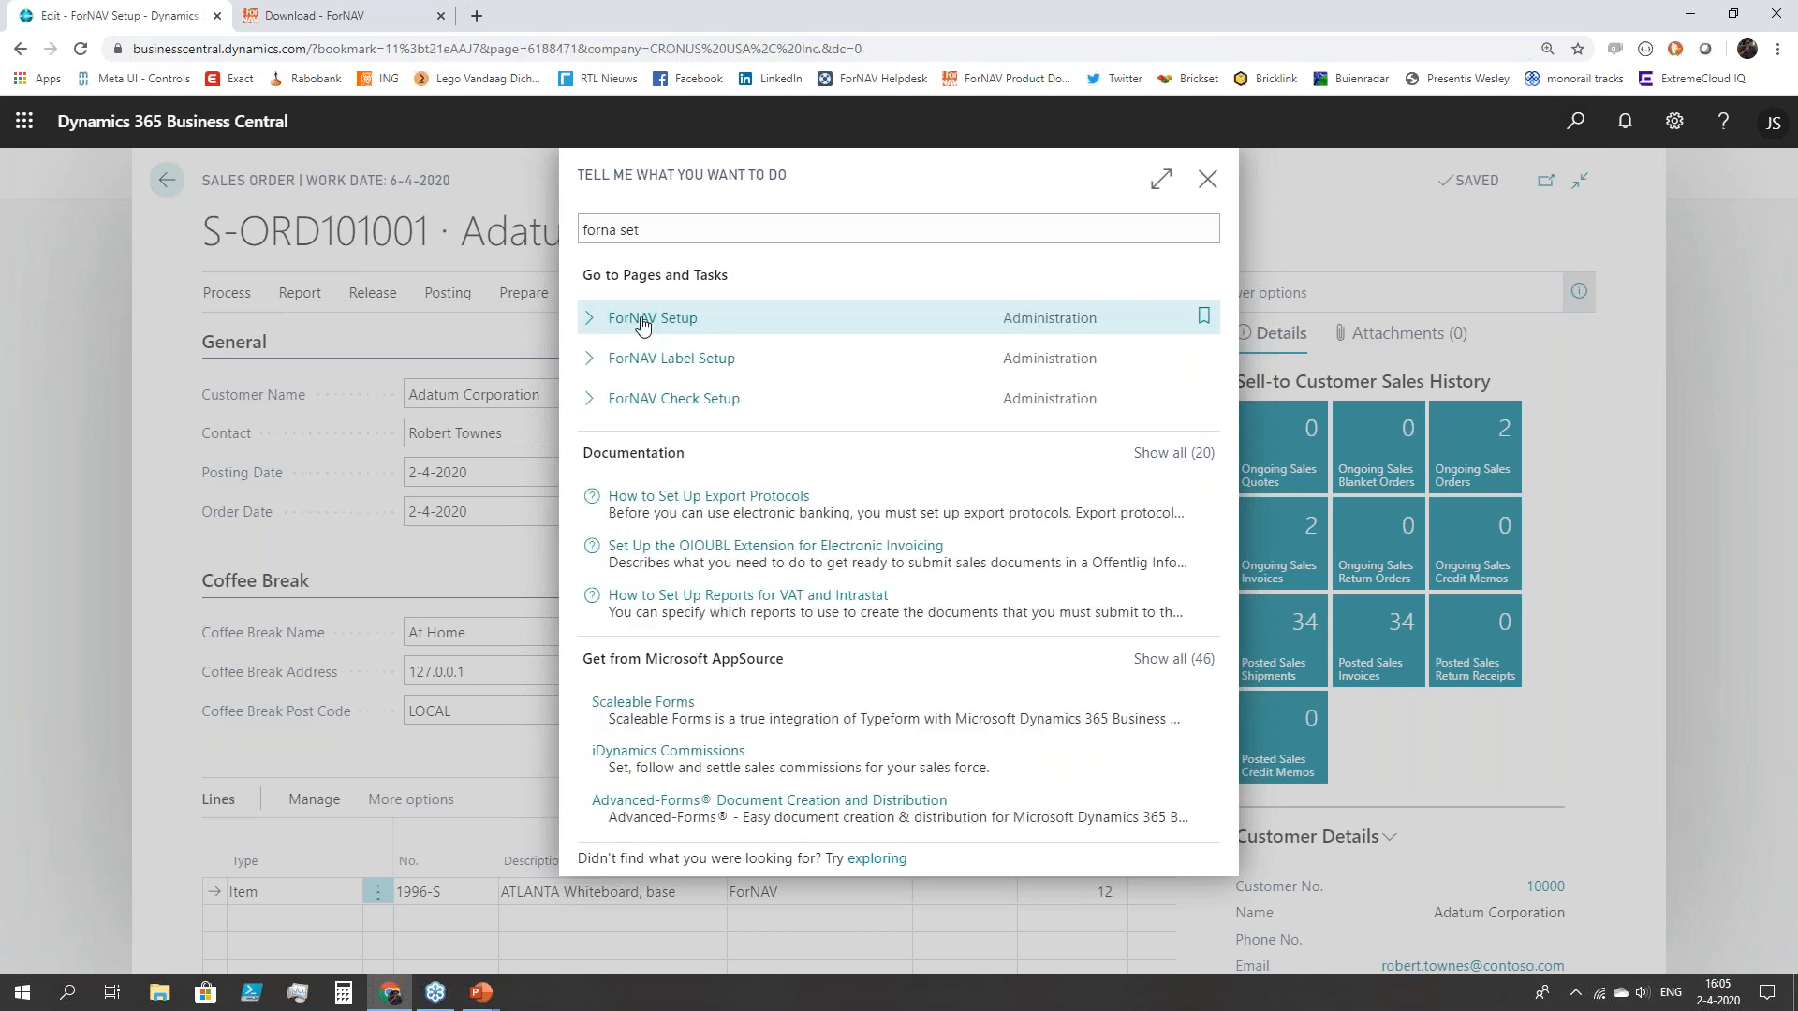
- Open the ForNAV sales template in the report designer by running Design Sales Template with the Design option enabled
left_click(399, 294)
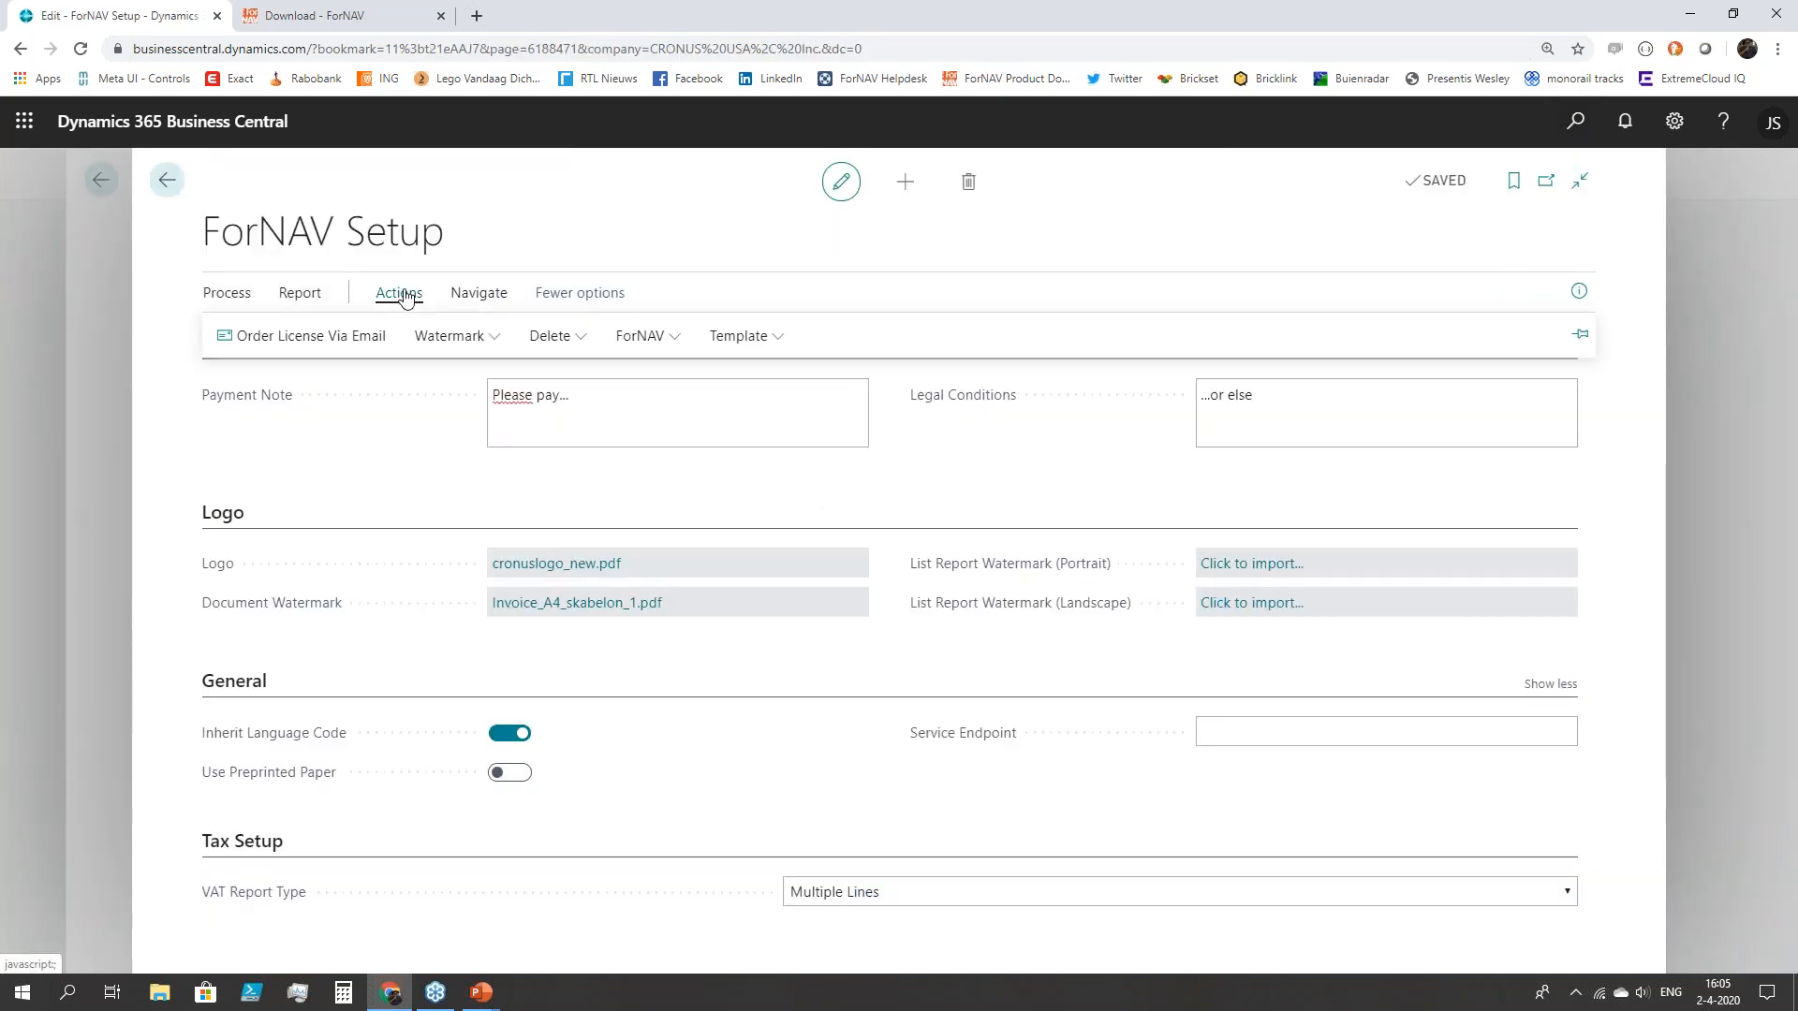
left_click(740, 335)
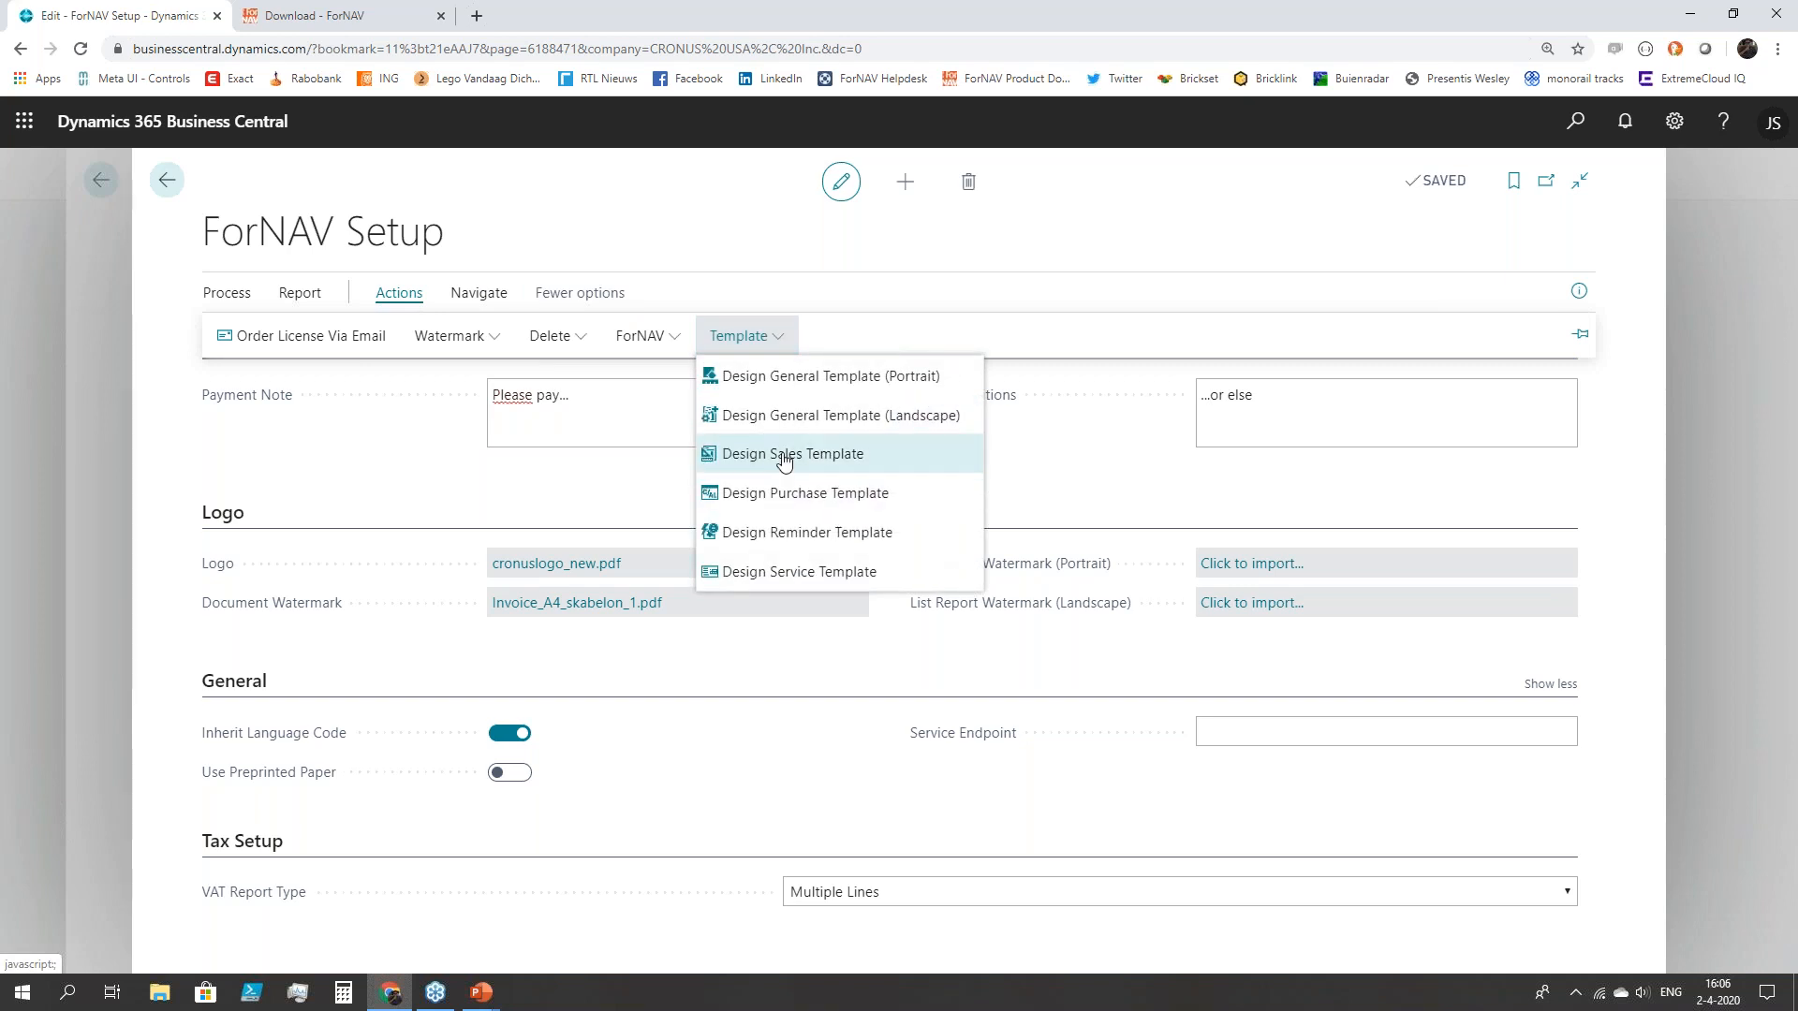
left_click(774, 459)
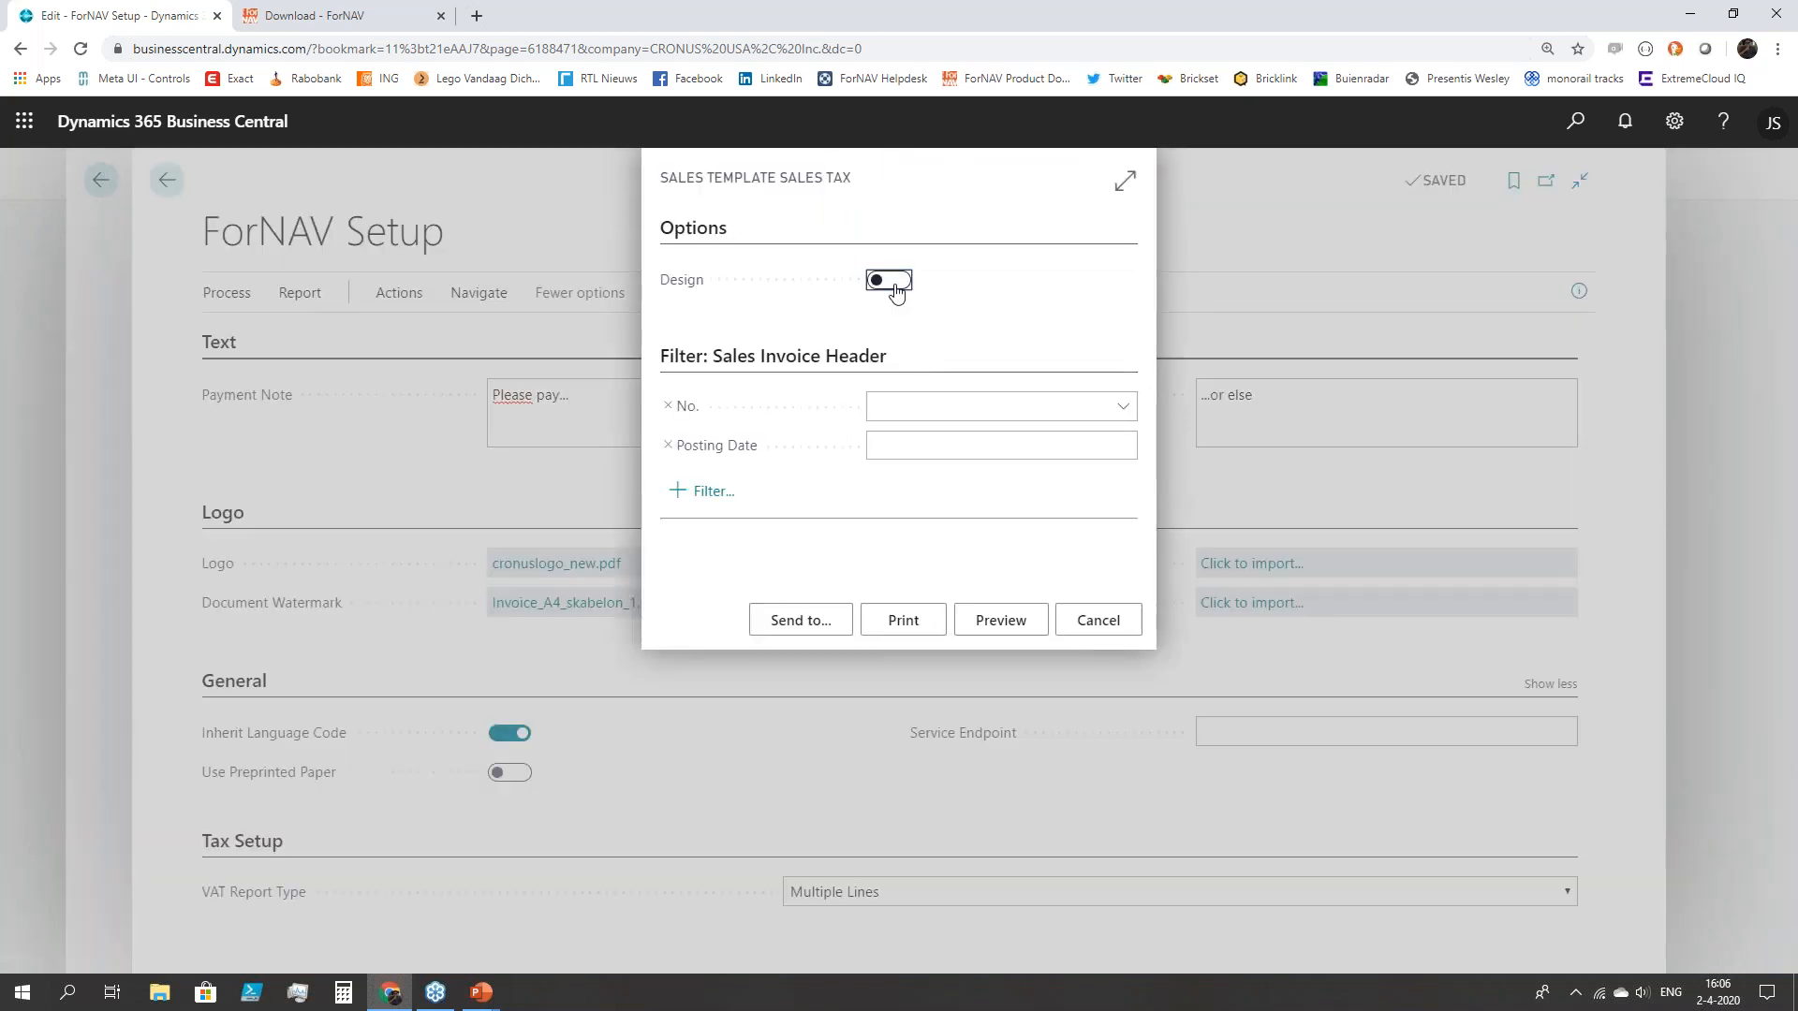
left_click(890, 283)
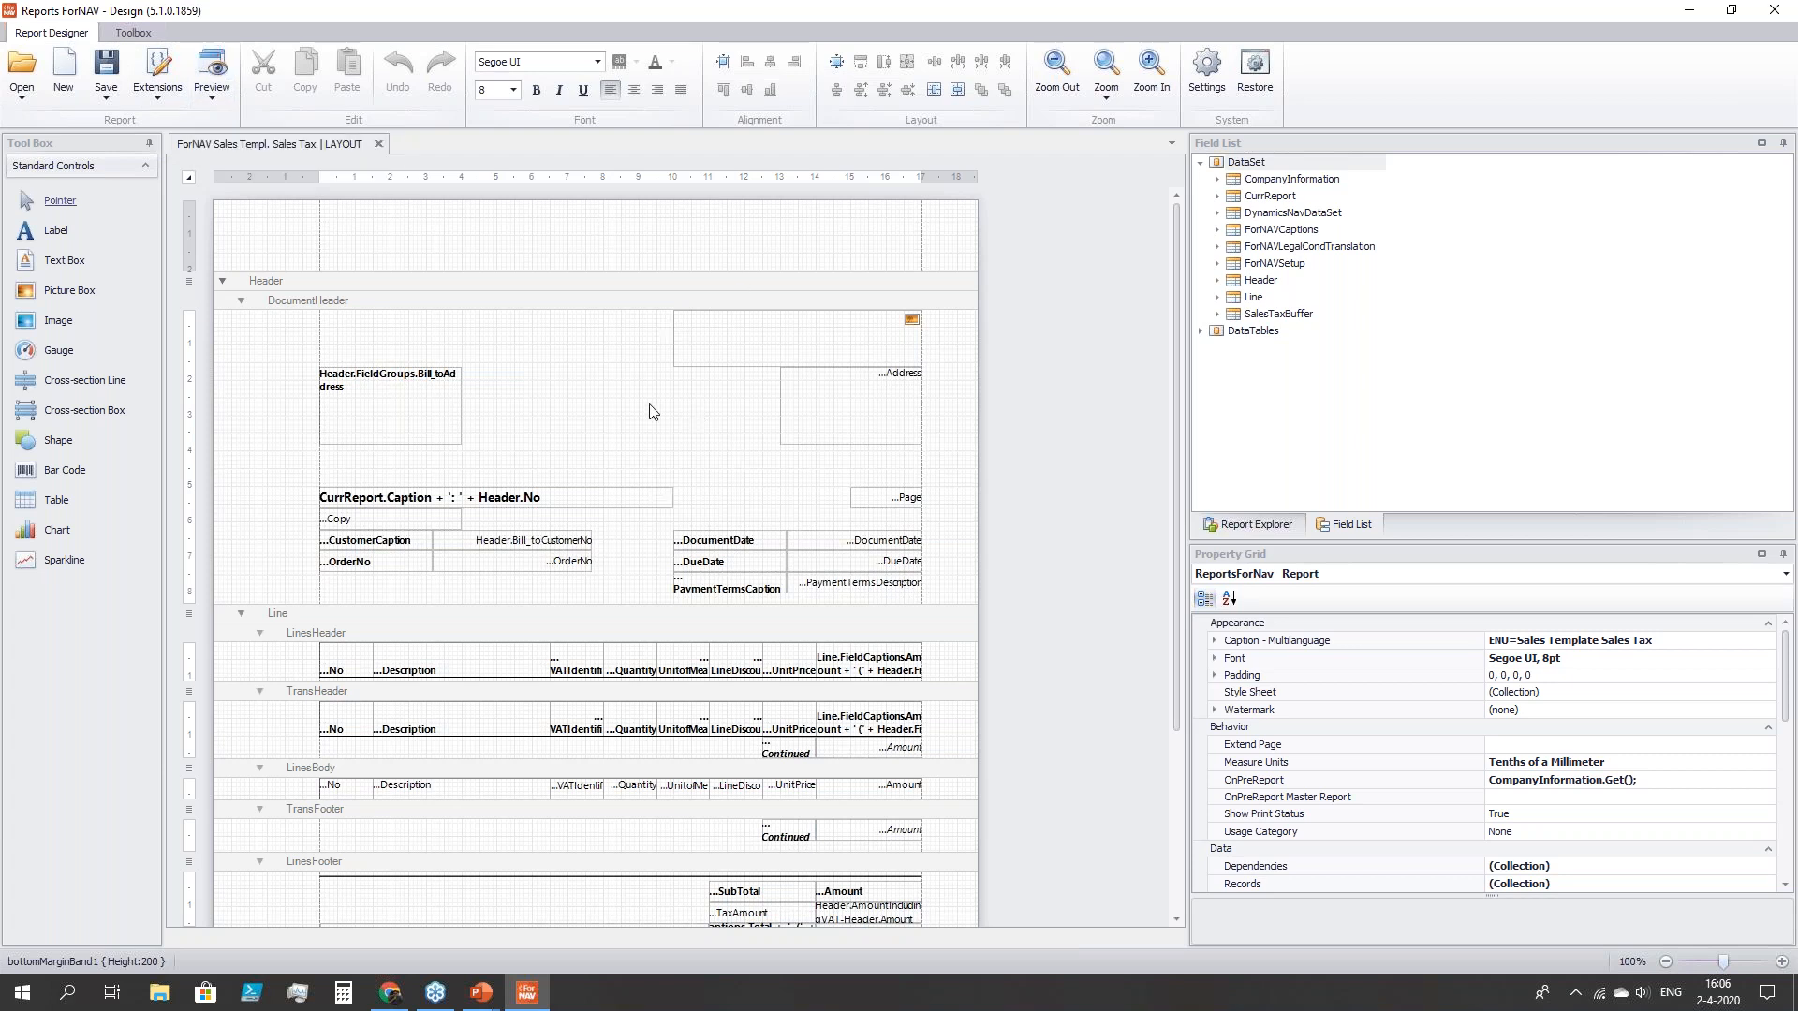
- Preview the unmodified sales template using the first posted sales invoice in the lookup, and close the preview
key("F5")
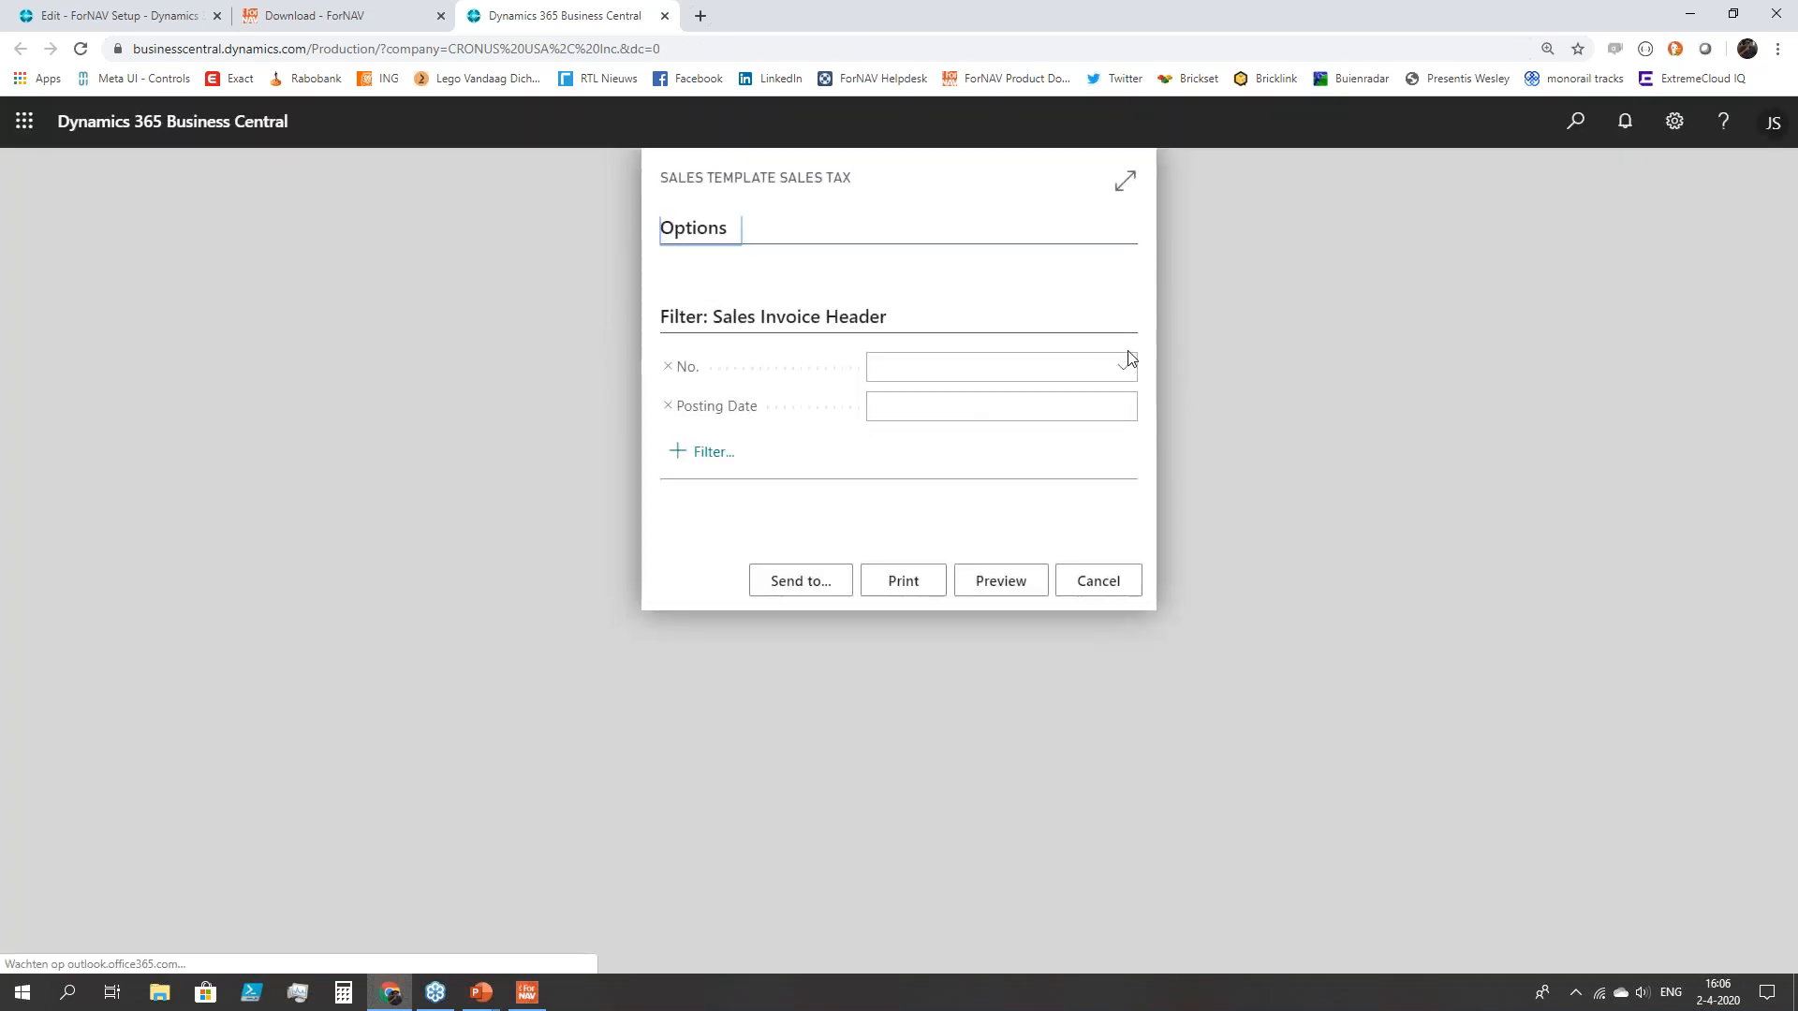
left_click(1124, 364)
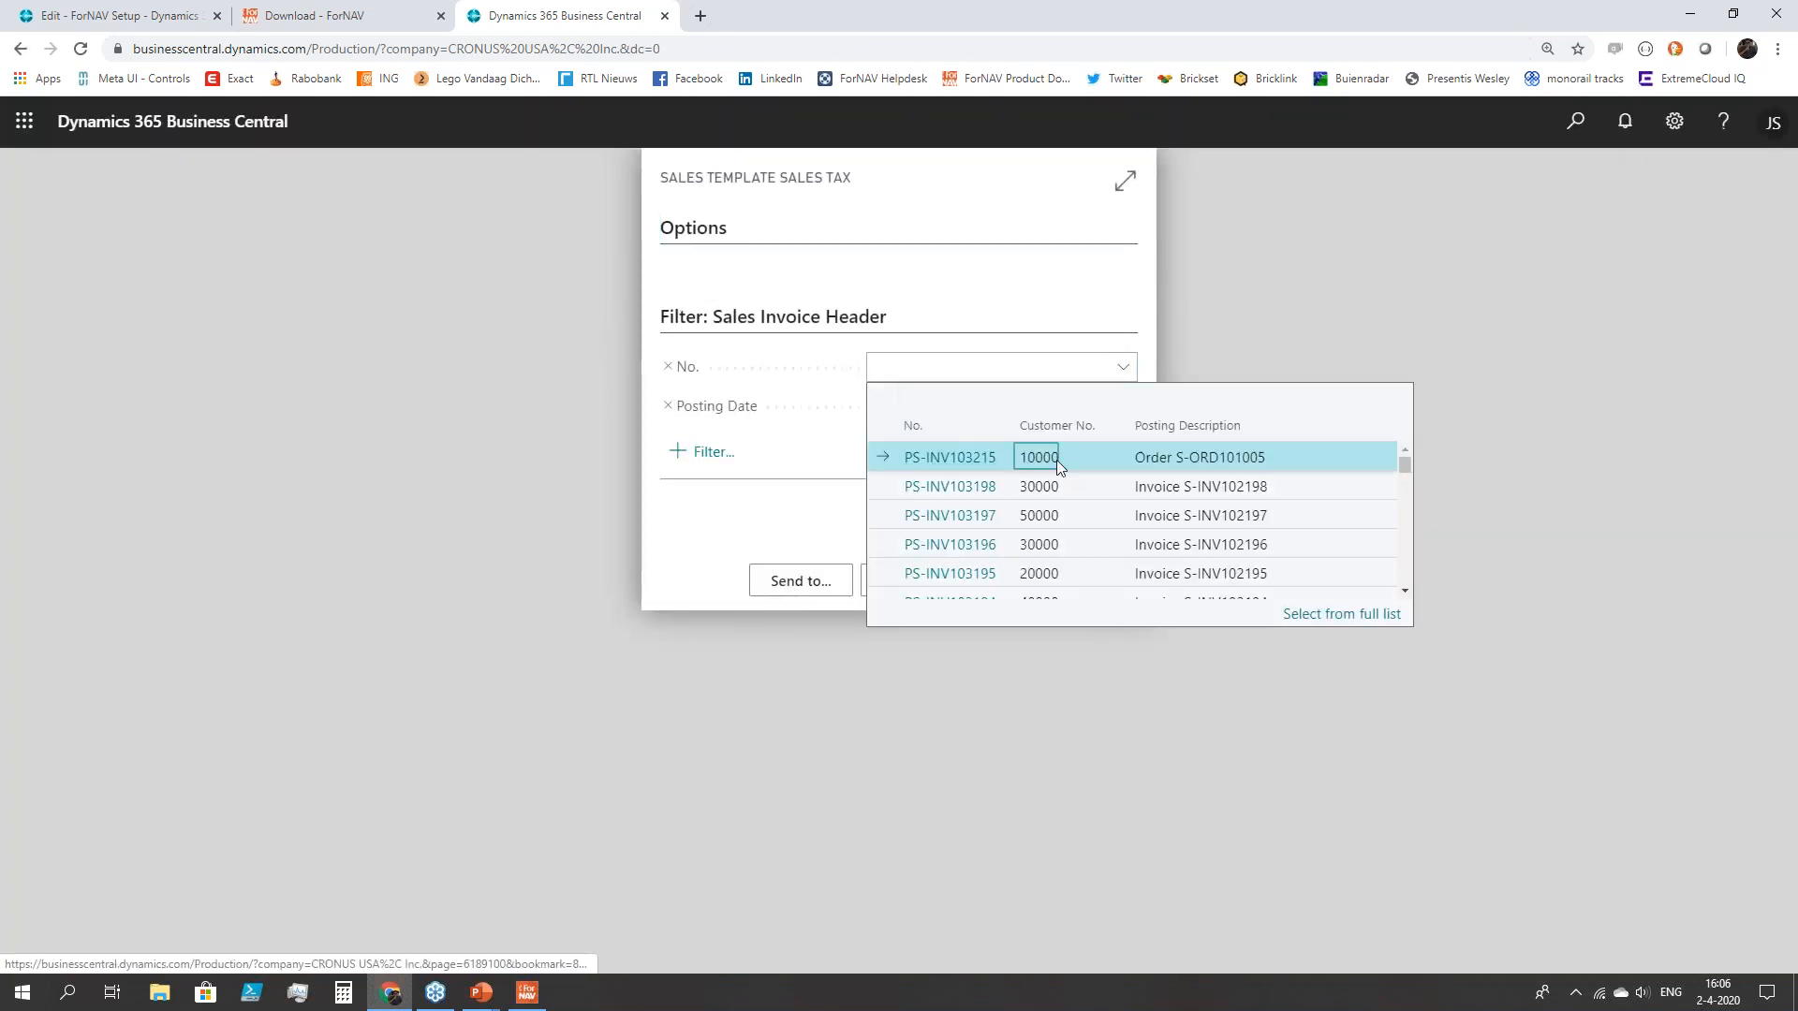
left_click(1056, 459)
left_click(997, 581)
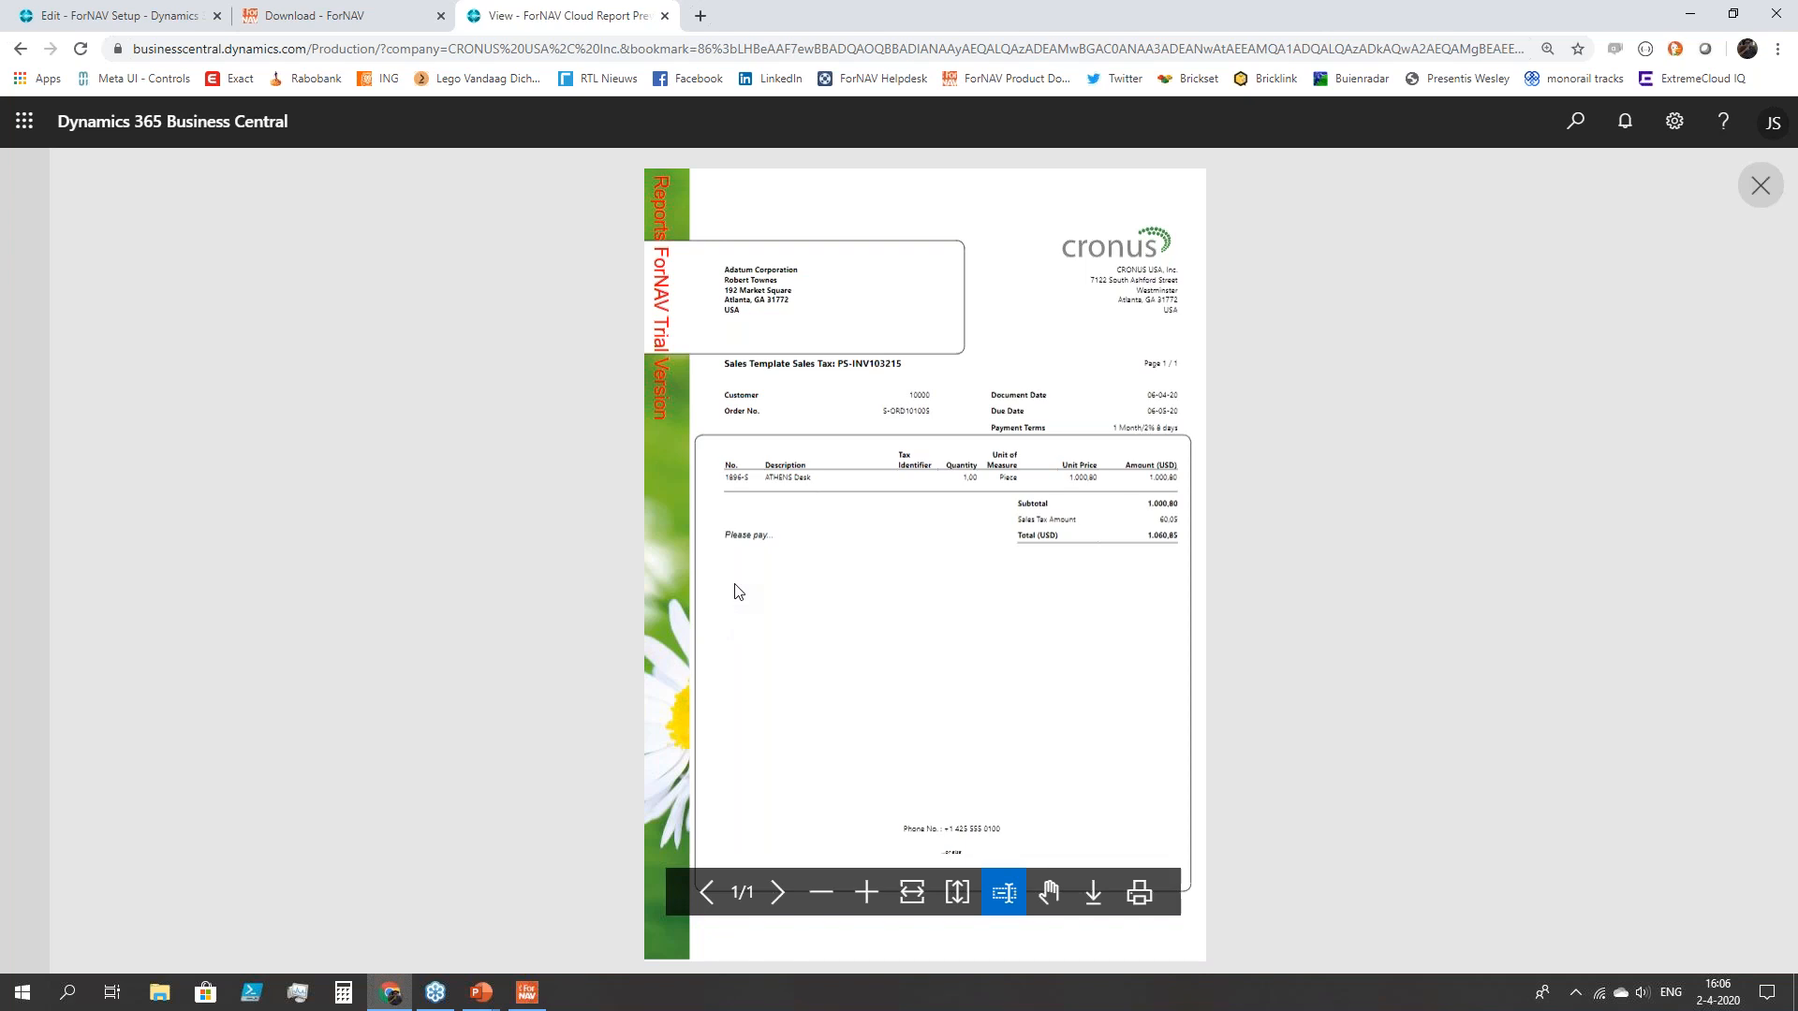
key("Escape")
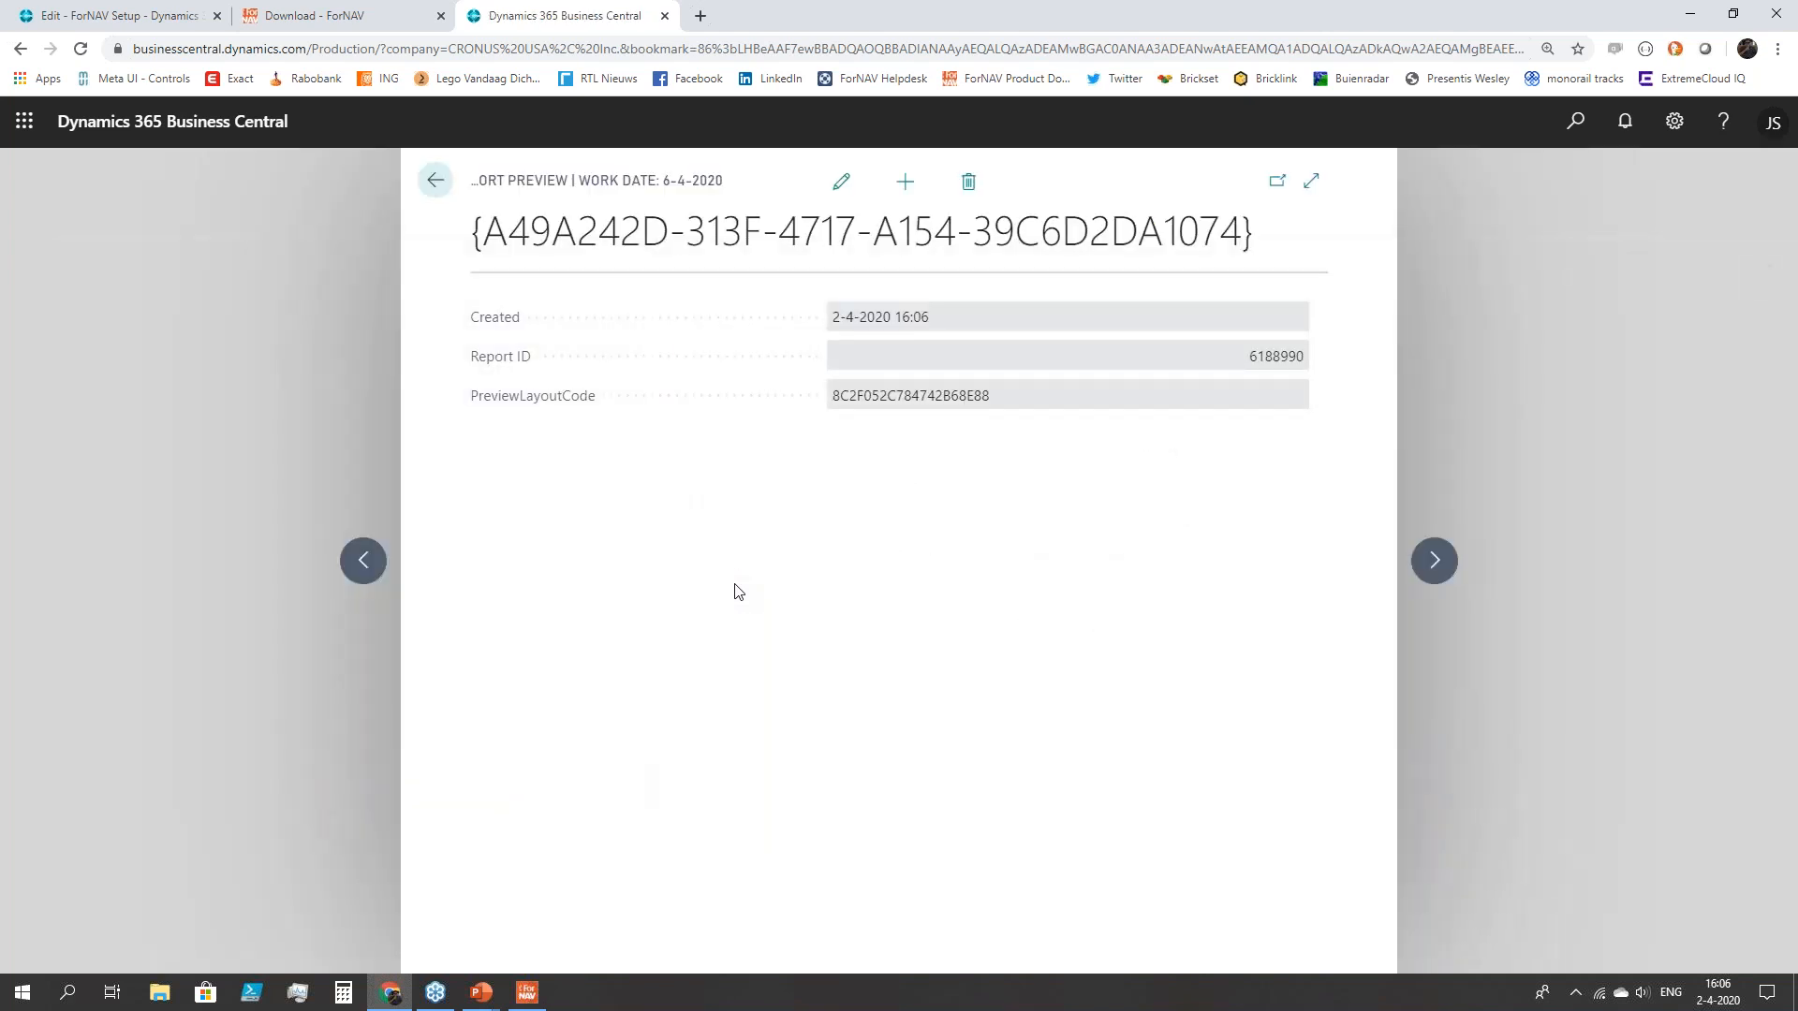
- Switch to the PowerPoint slide show and advance to the "Add Fields from Extension" slide
key("alt+Tab")
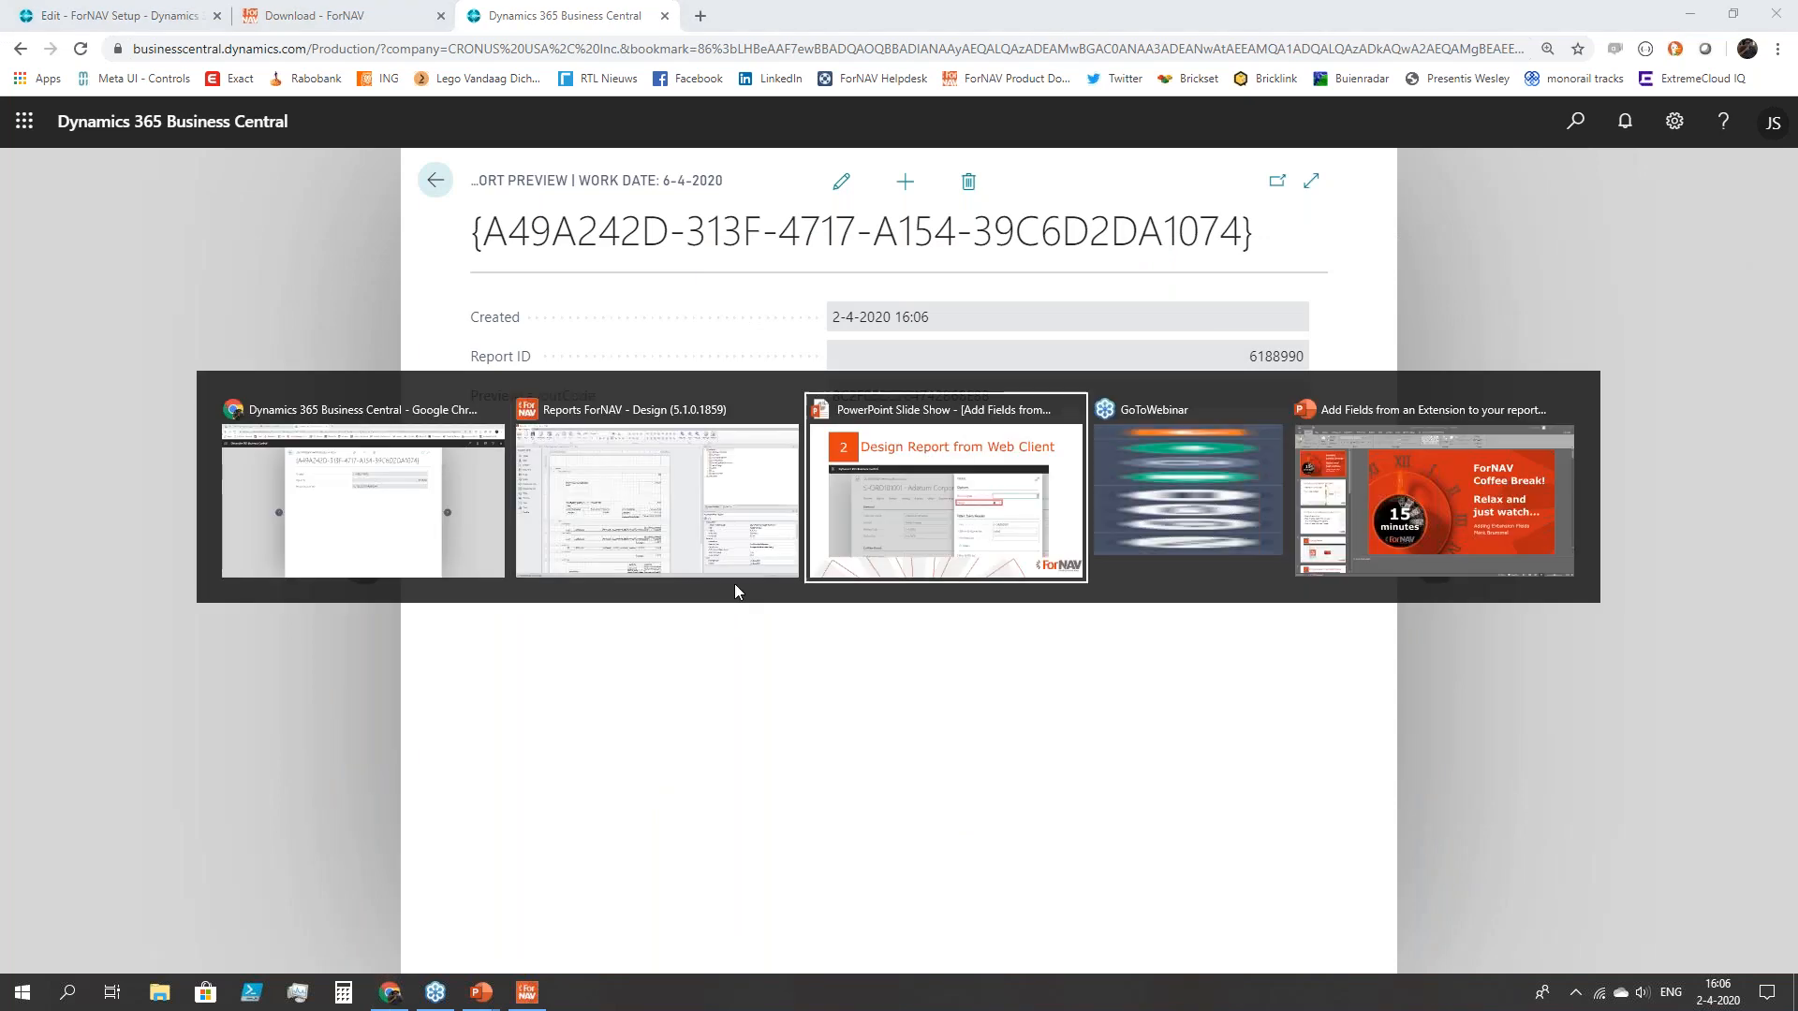
key("alt+Tab")
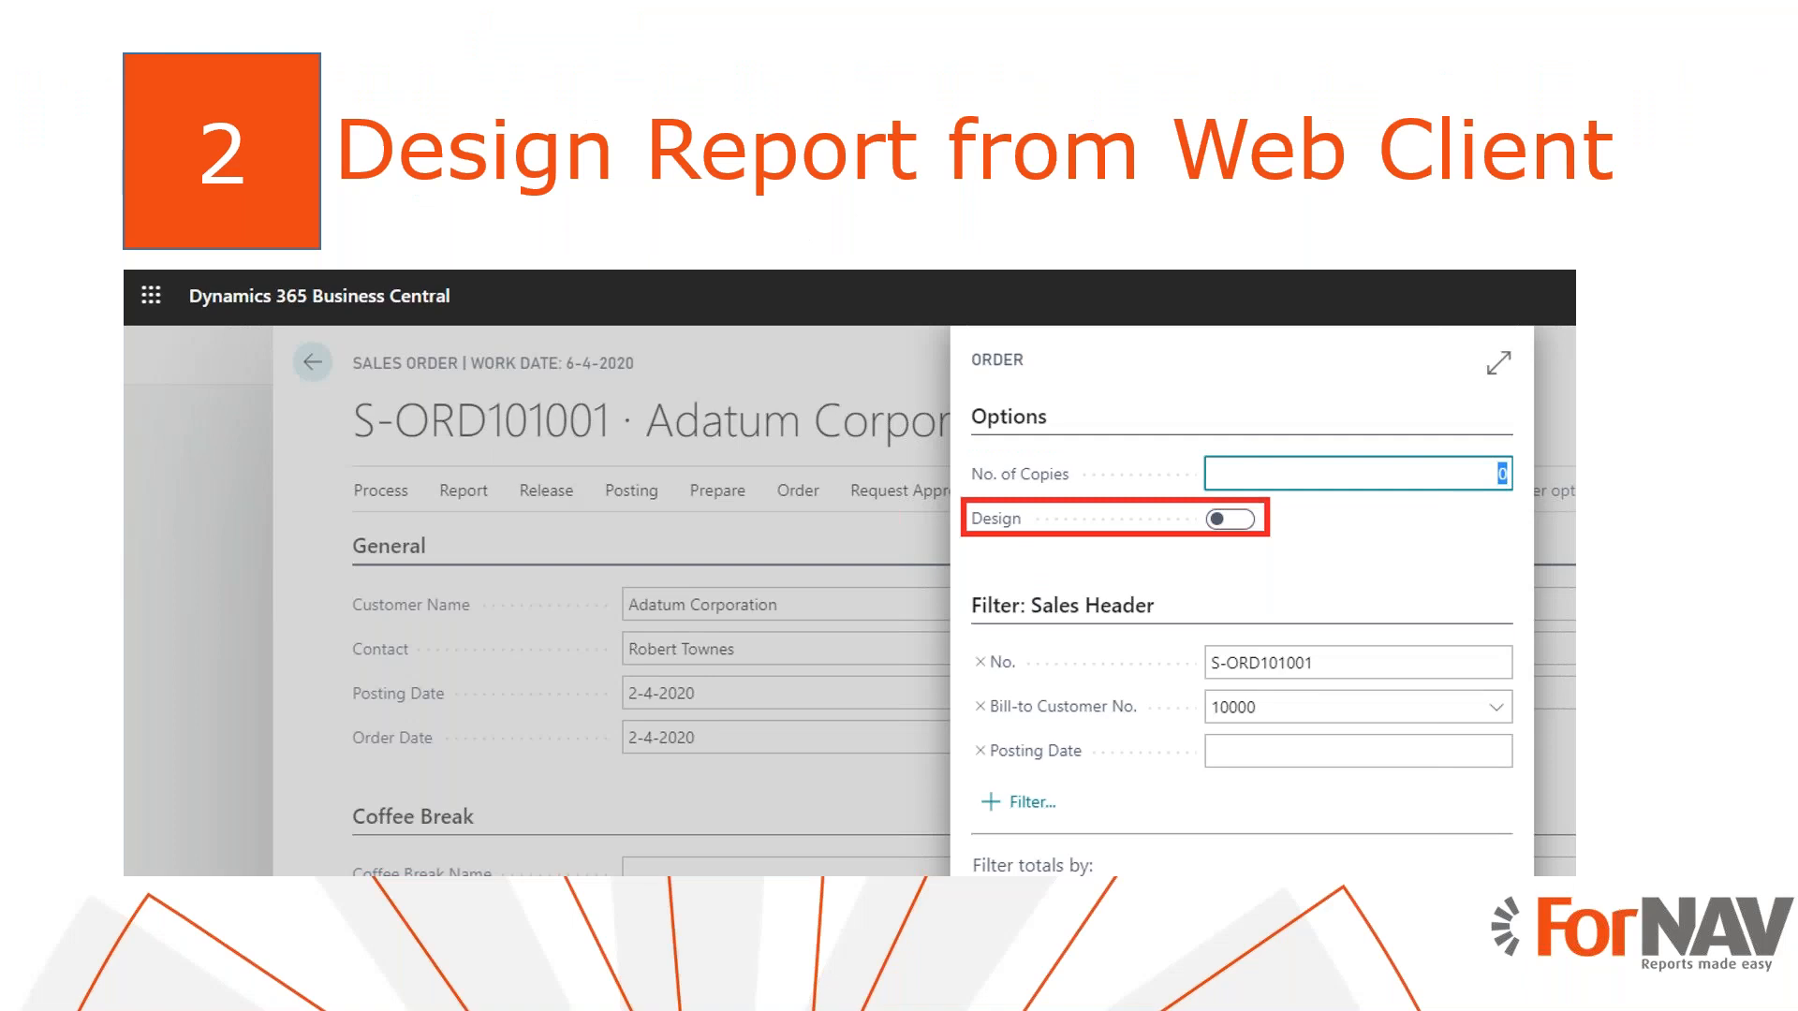
key("Right")
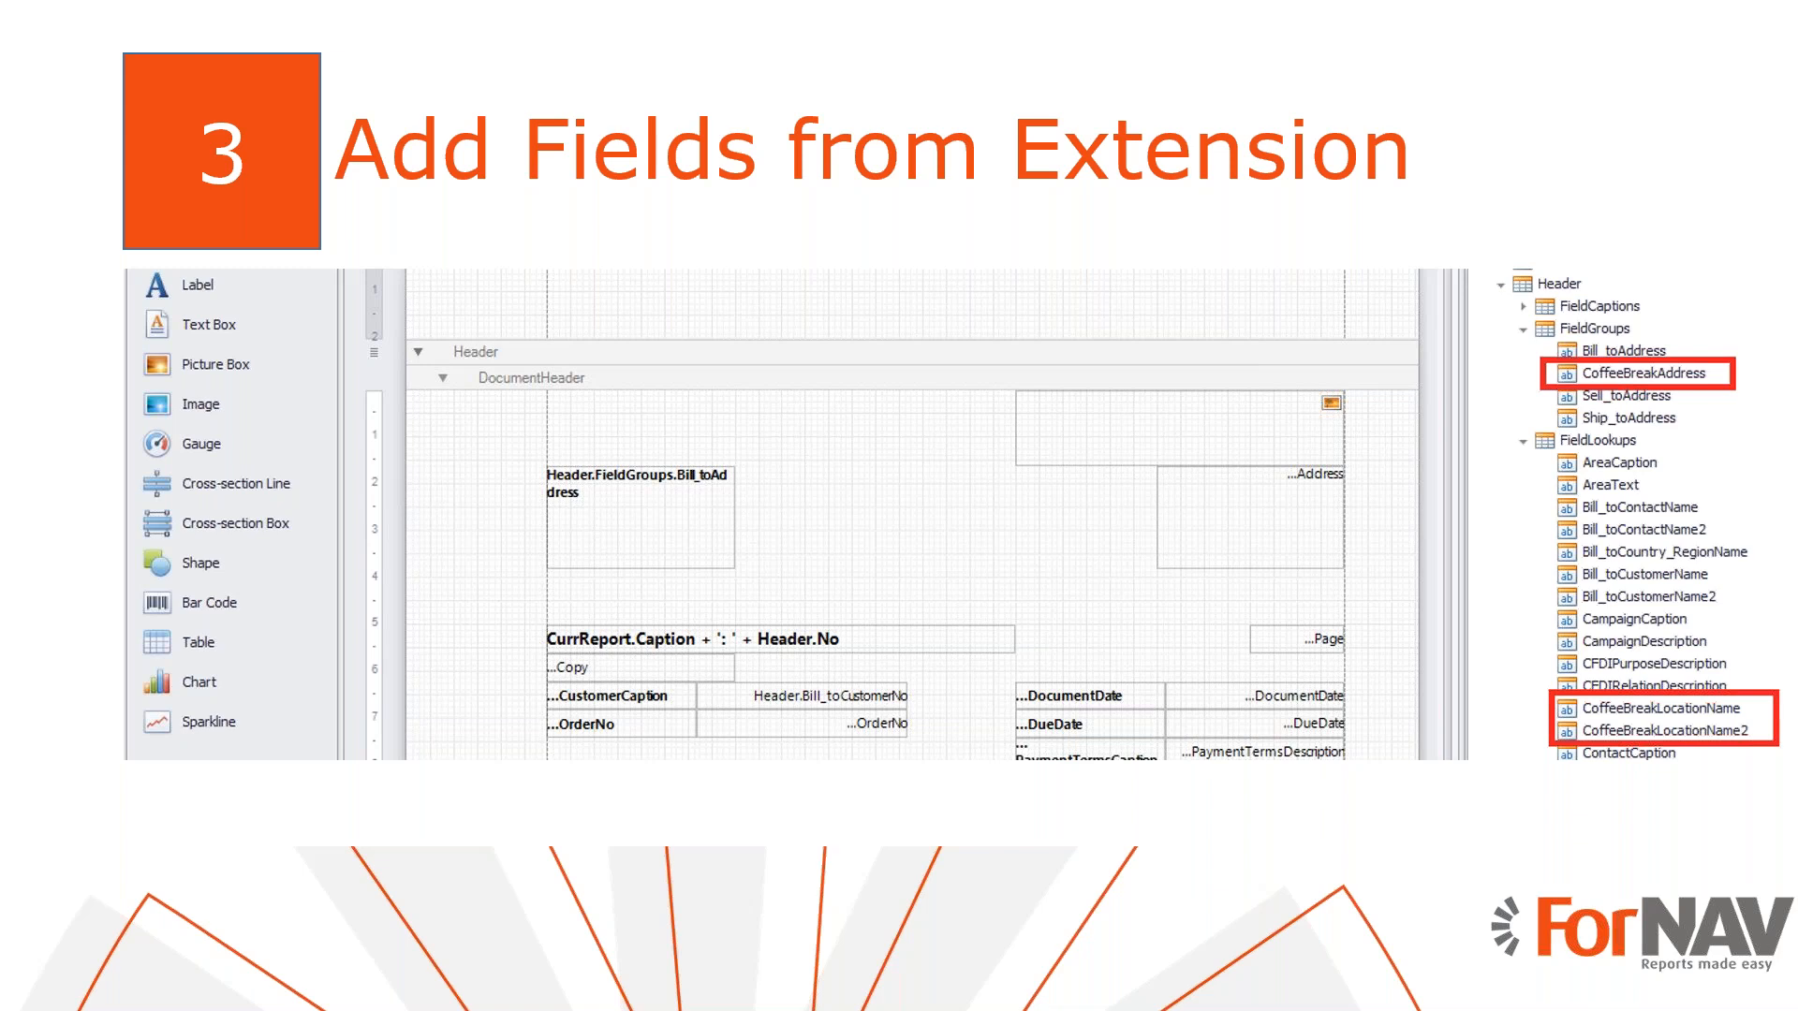
- Leave the slide show, close the report preview record in the browser and switch to the Reports ForNAV designer
key("alt+Tab")
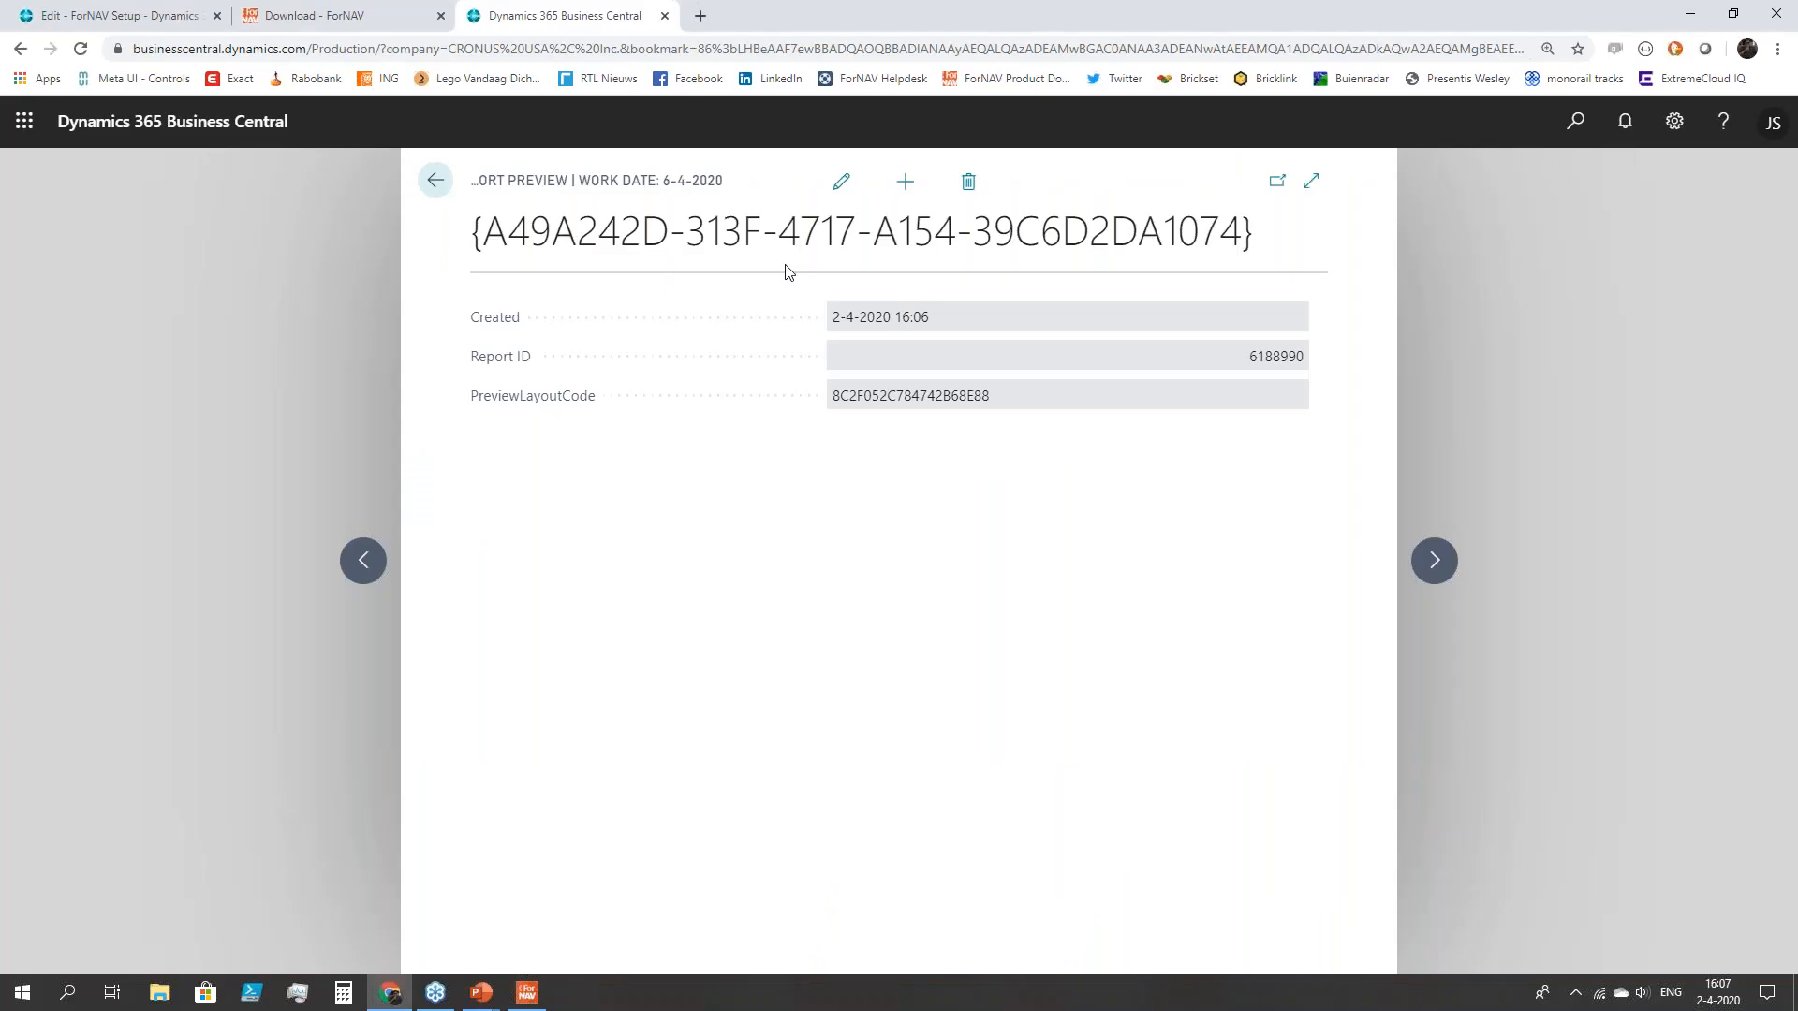
key("Escape")
key("alt+Tab")
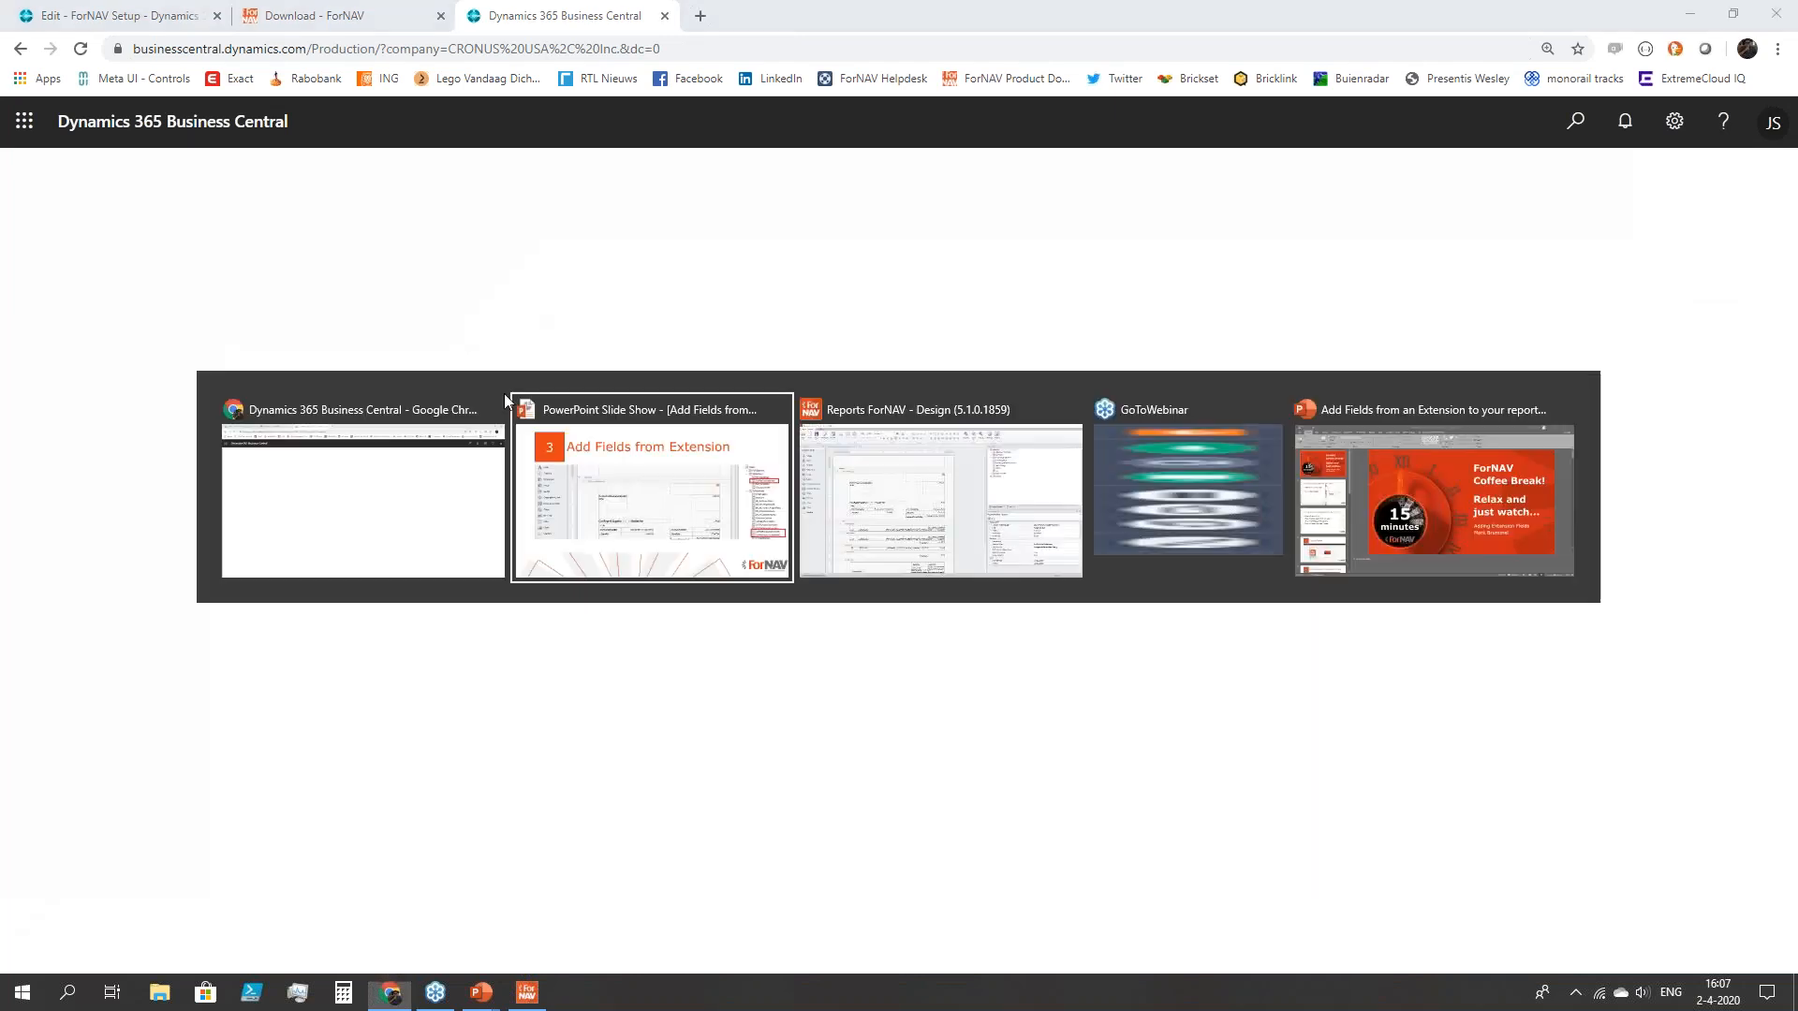
key("alt+Tab")
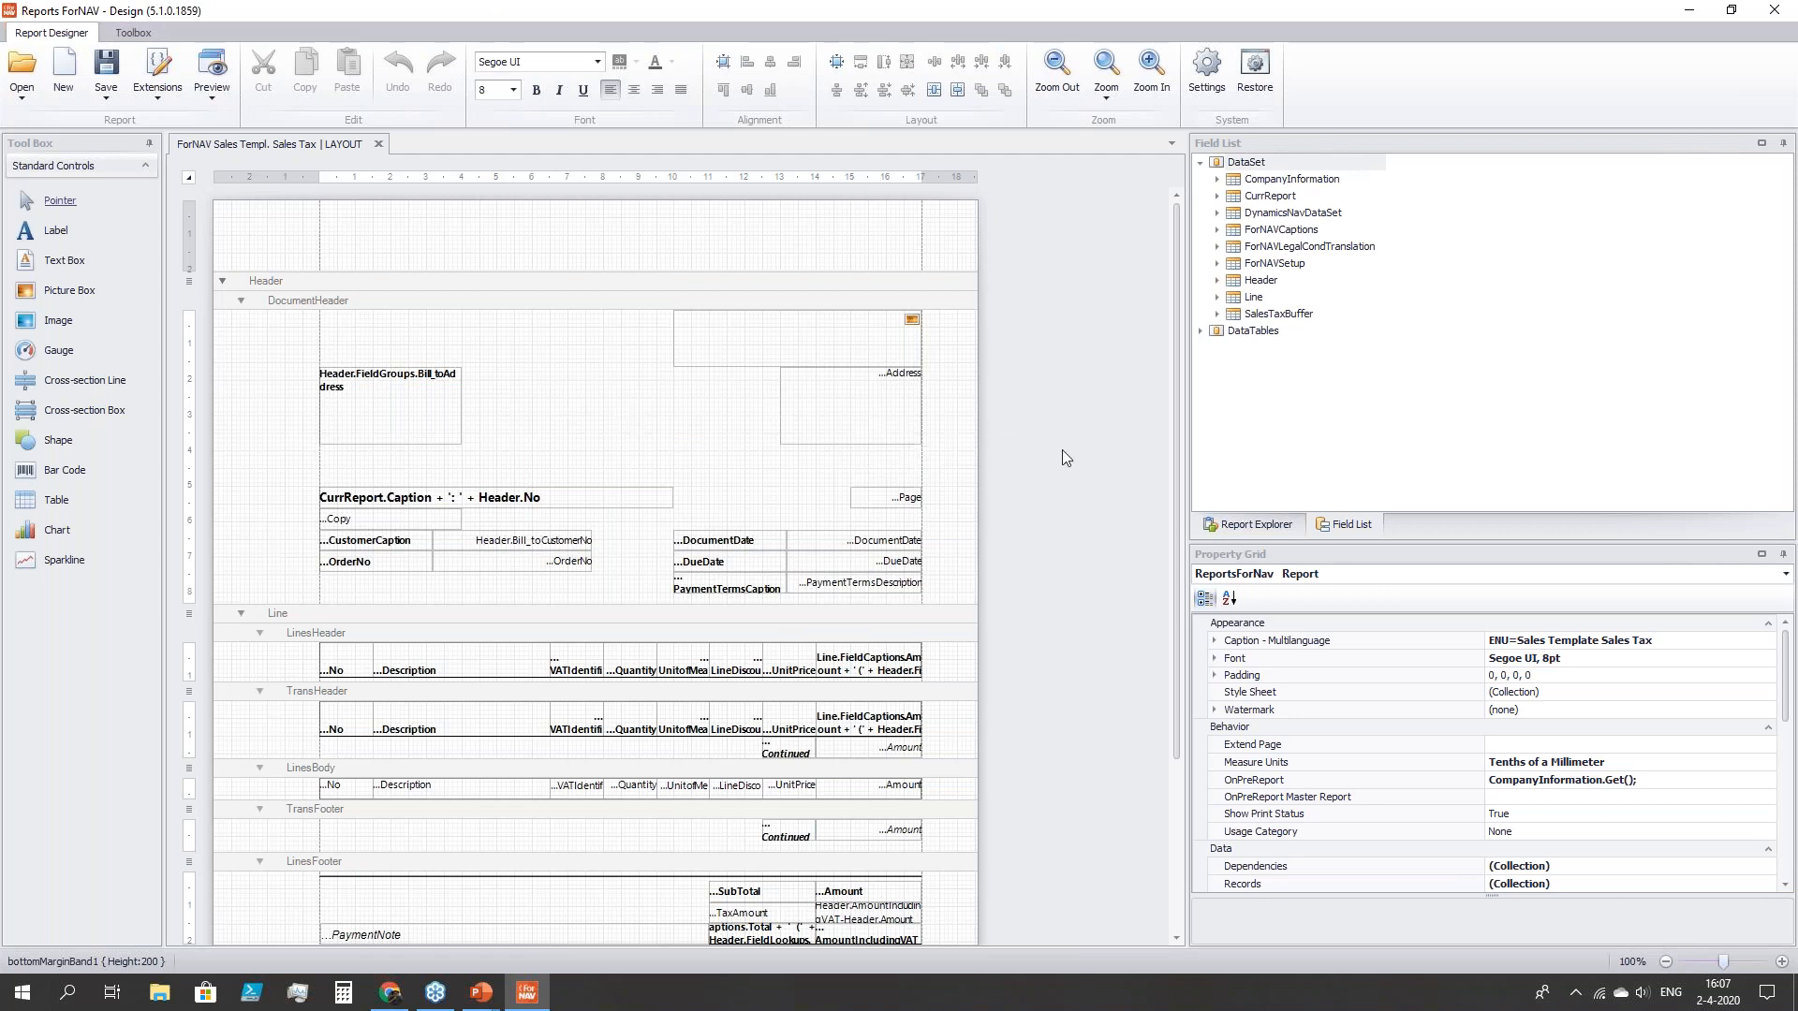
- Look at the report explorer, and examine the Header record's Coffee Break extension fields in the field list
left_click(1255, 526)
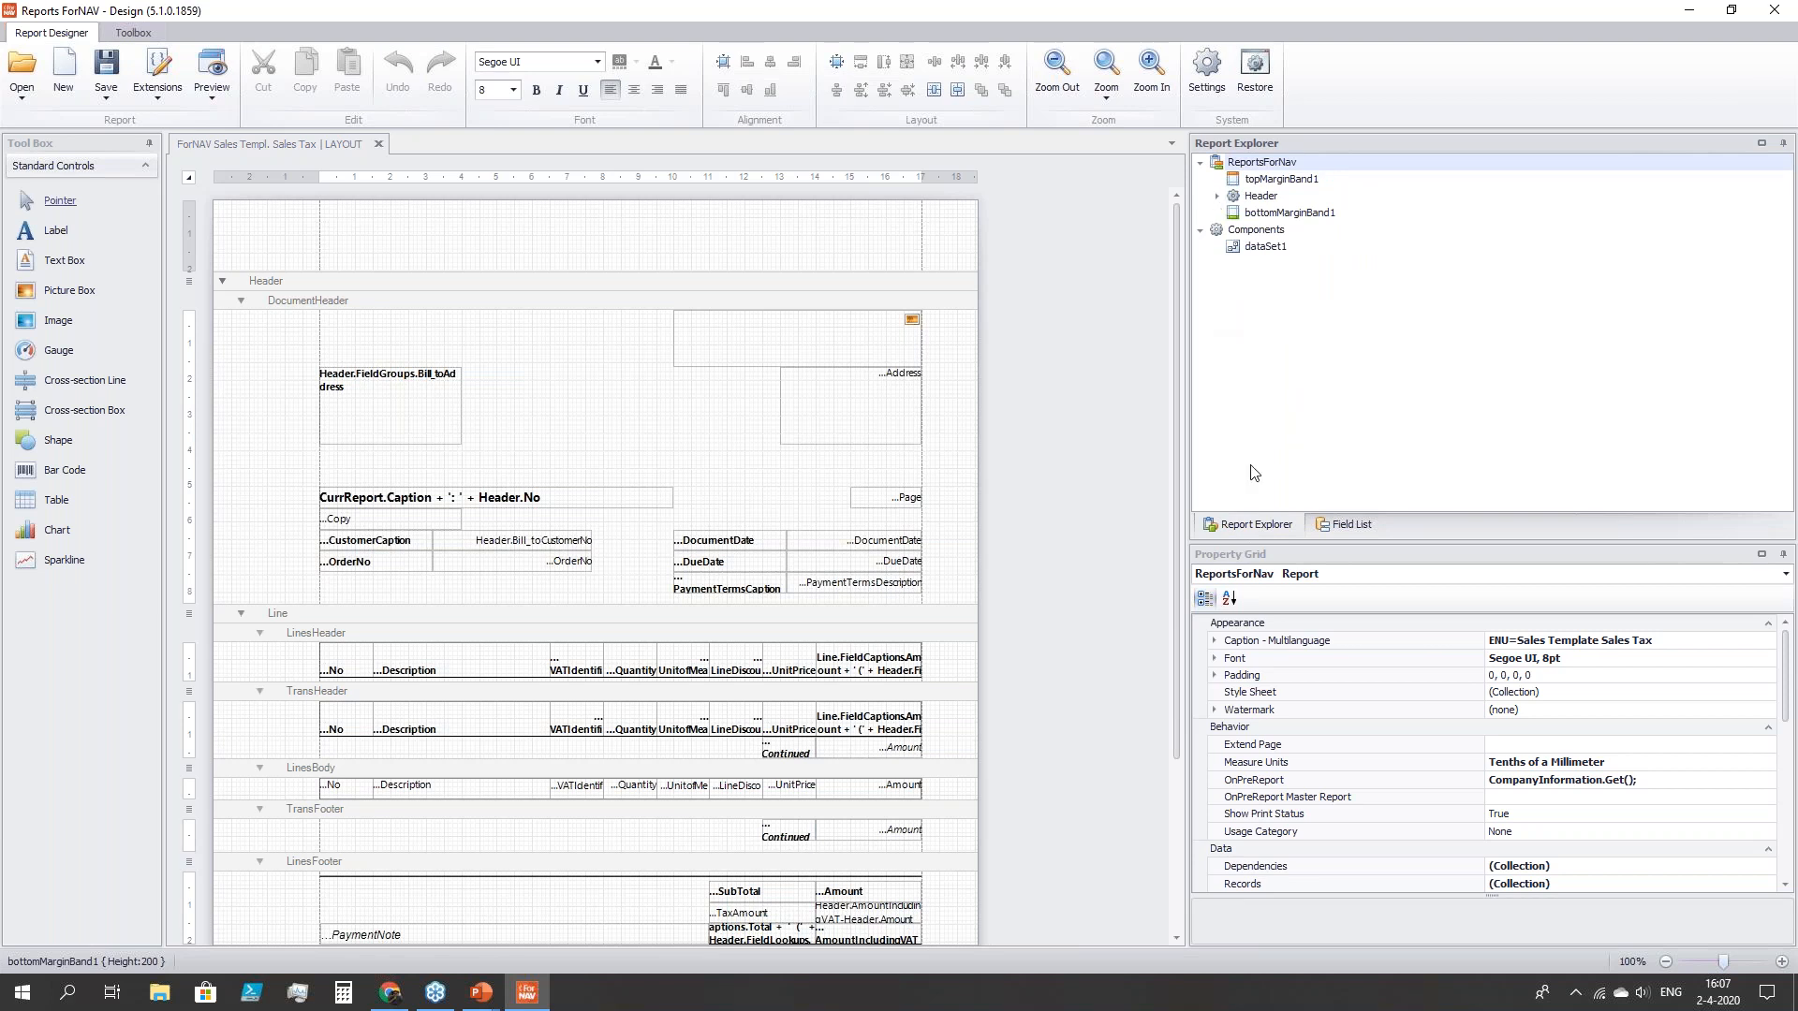
left_click(1350, 525)
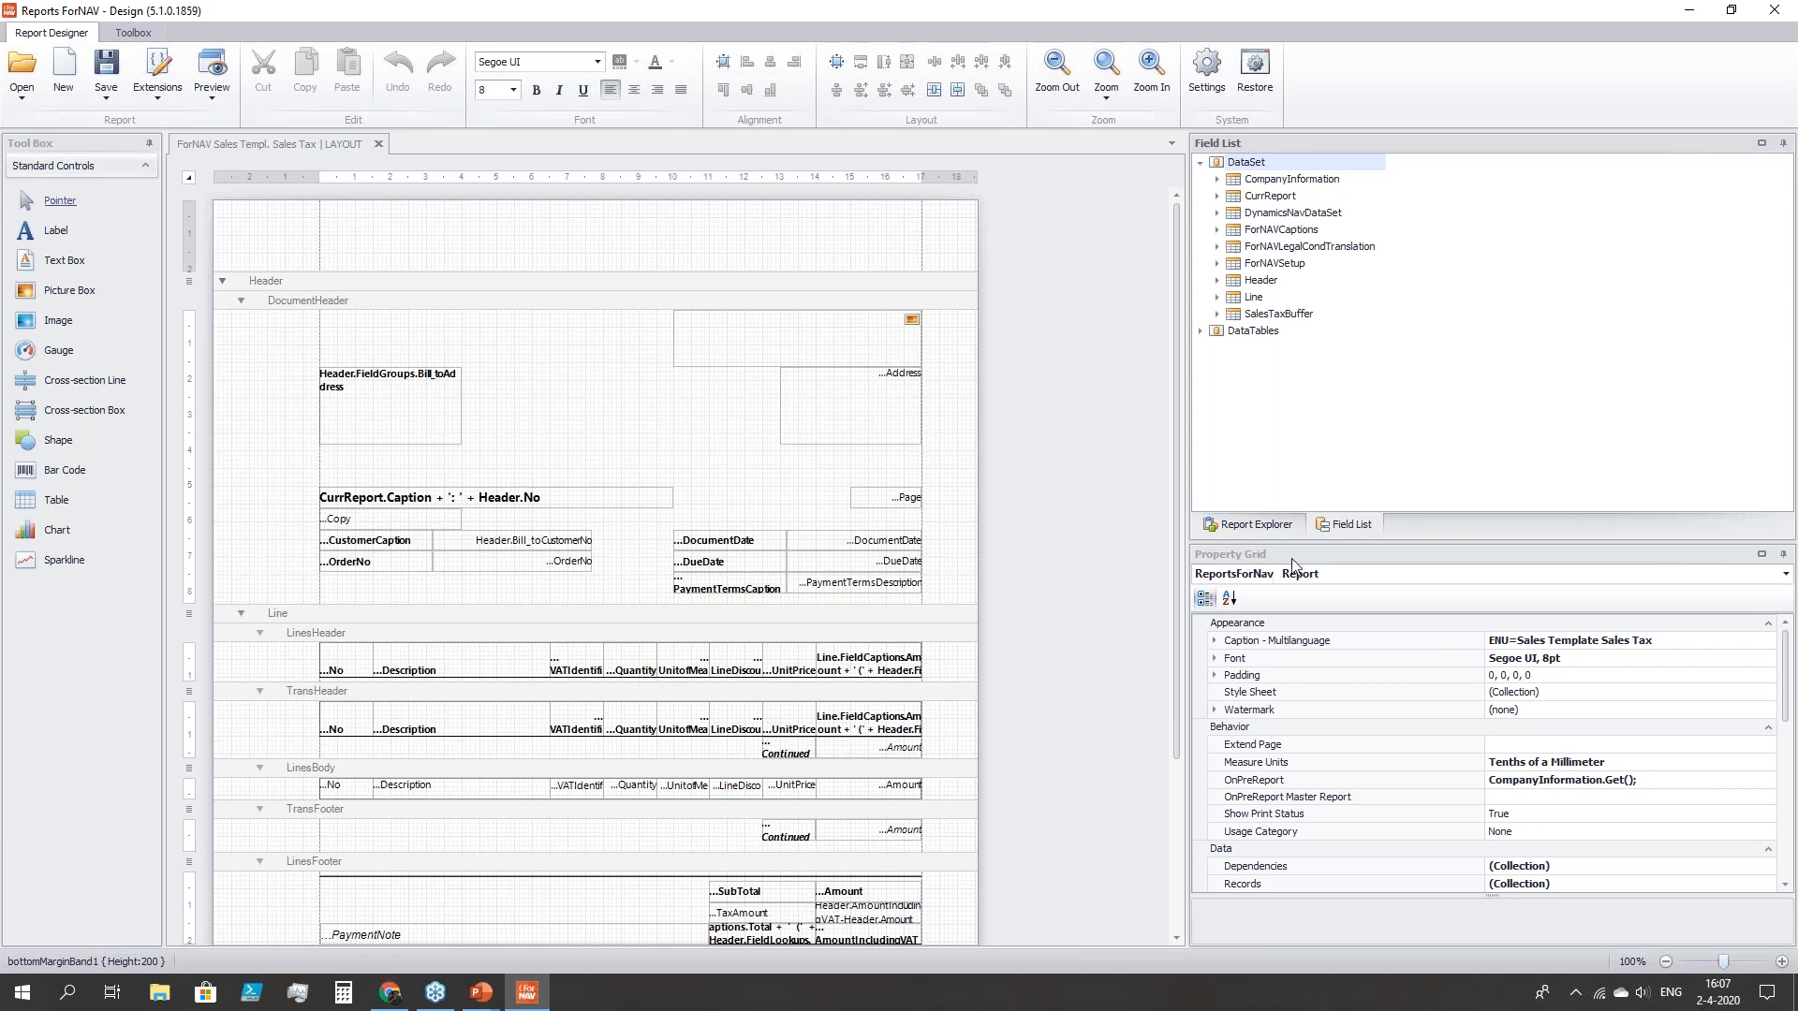
left_click(1219, 284)
scroll(1315, 337, "down", 7)
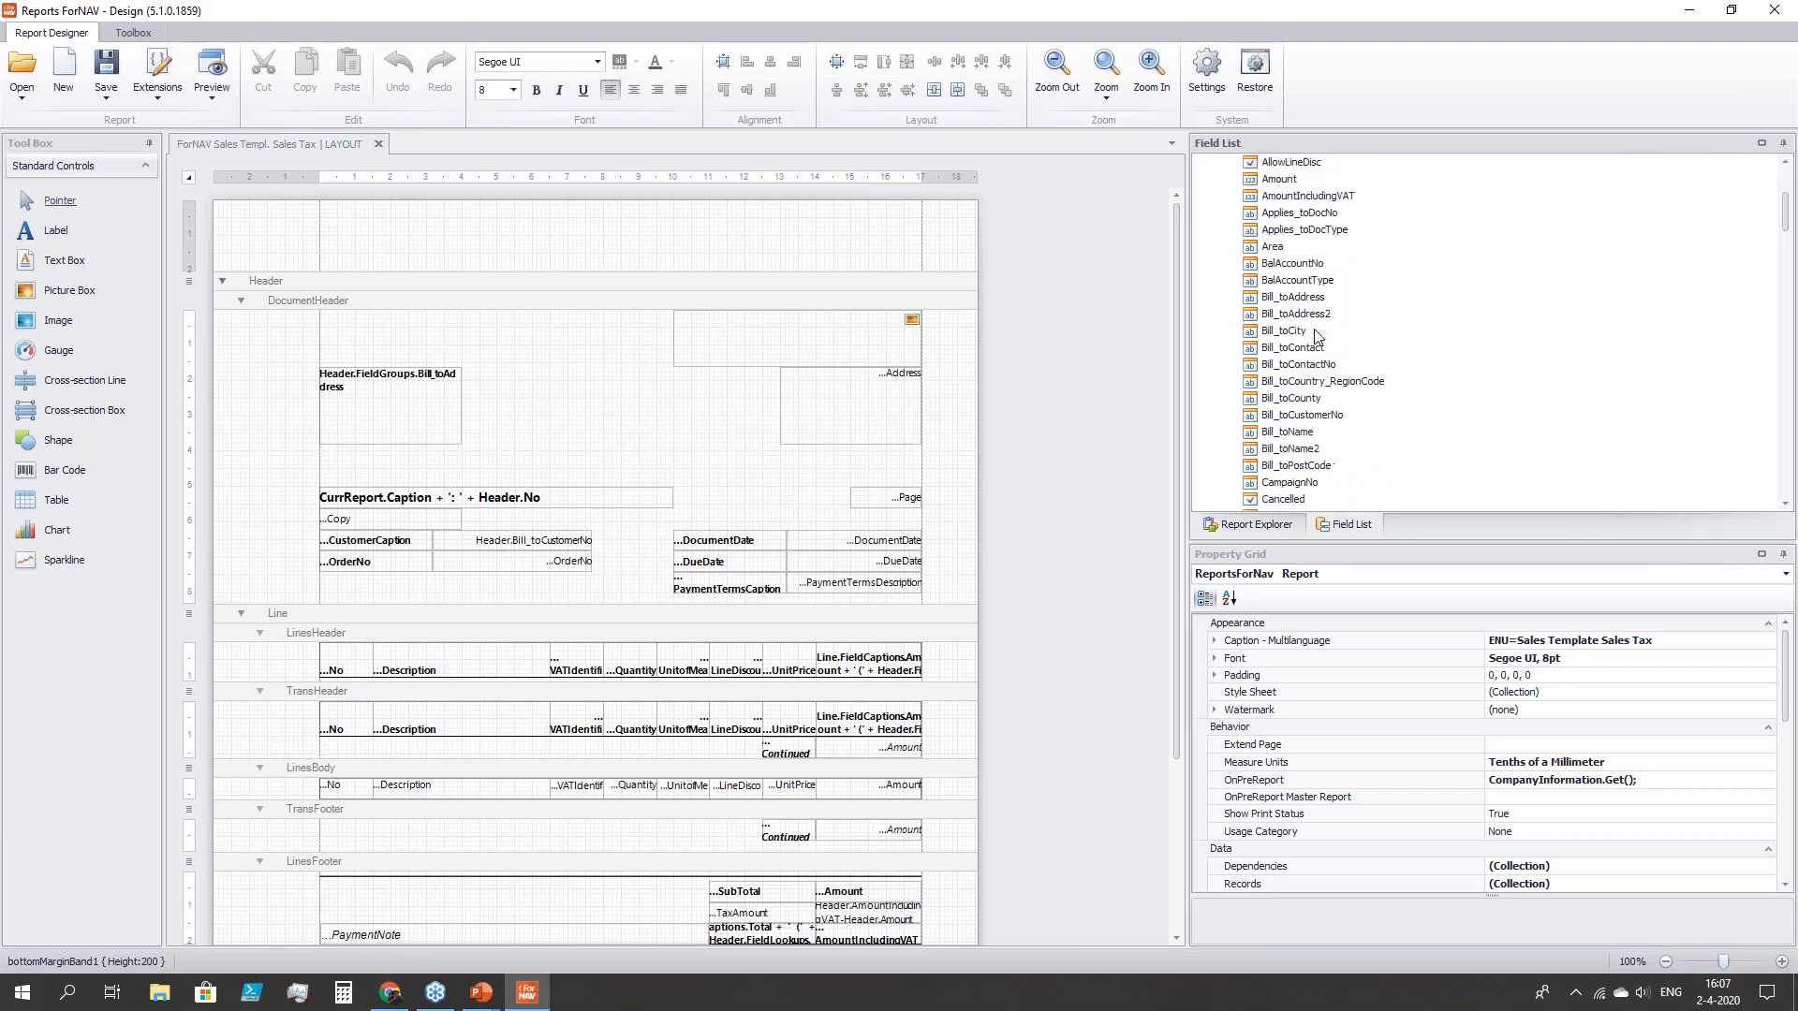
scroll(1316, 337, "down", 2)
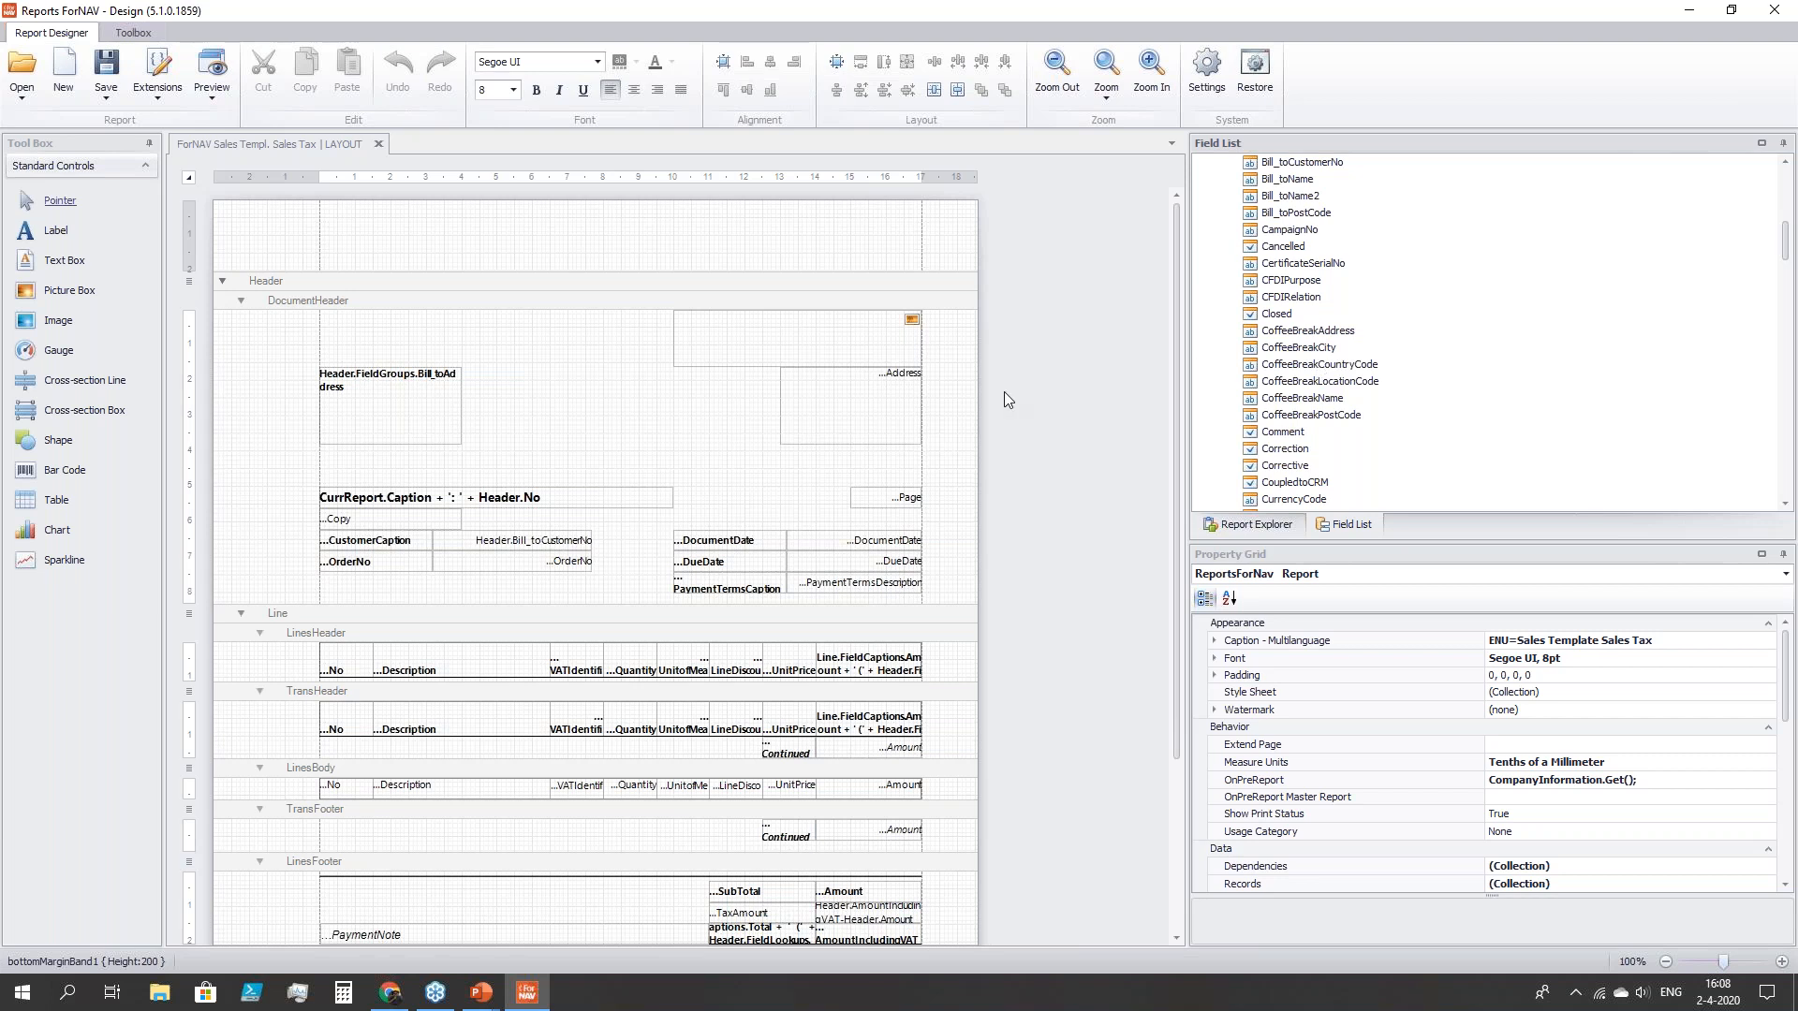
- Move the company information and legal conditions text boxes down together in the Footer section, leaving free space above them
scroll(608, 432, "down", 5)
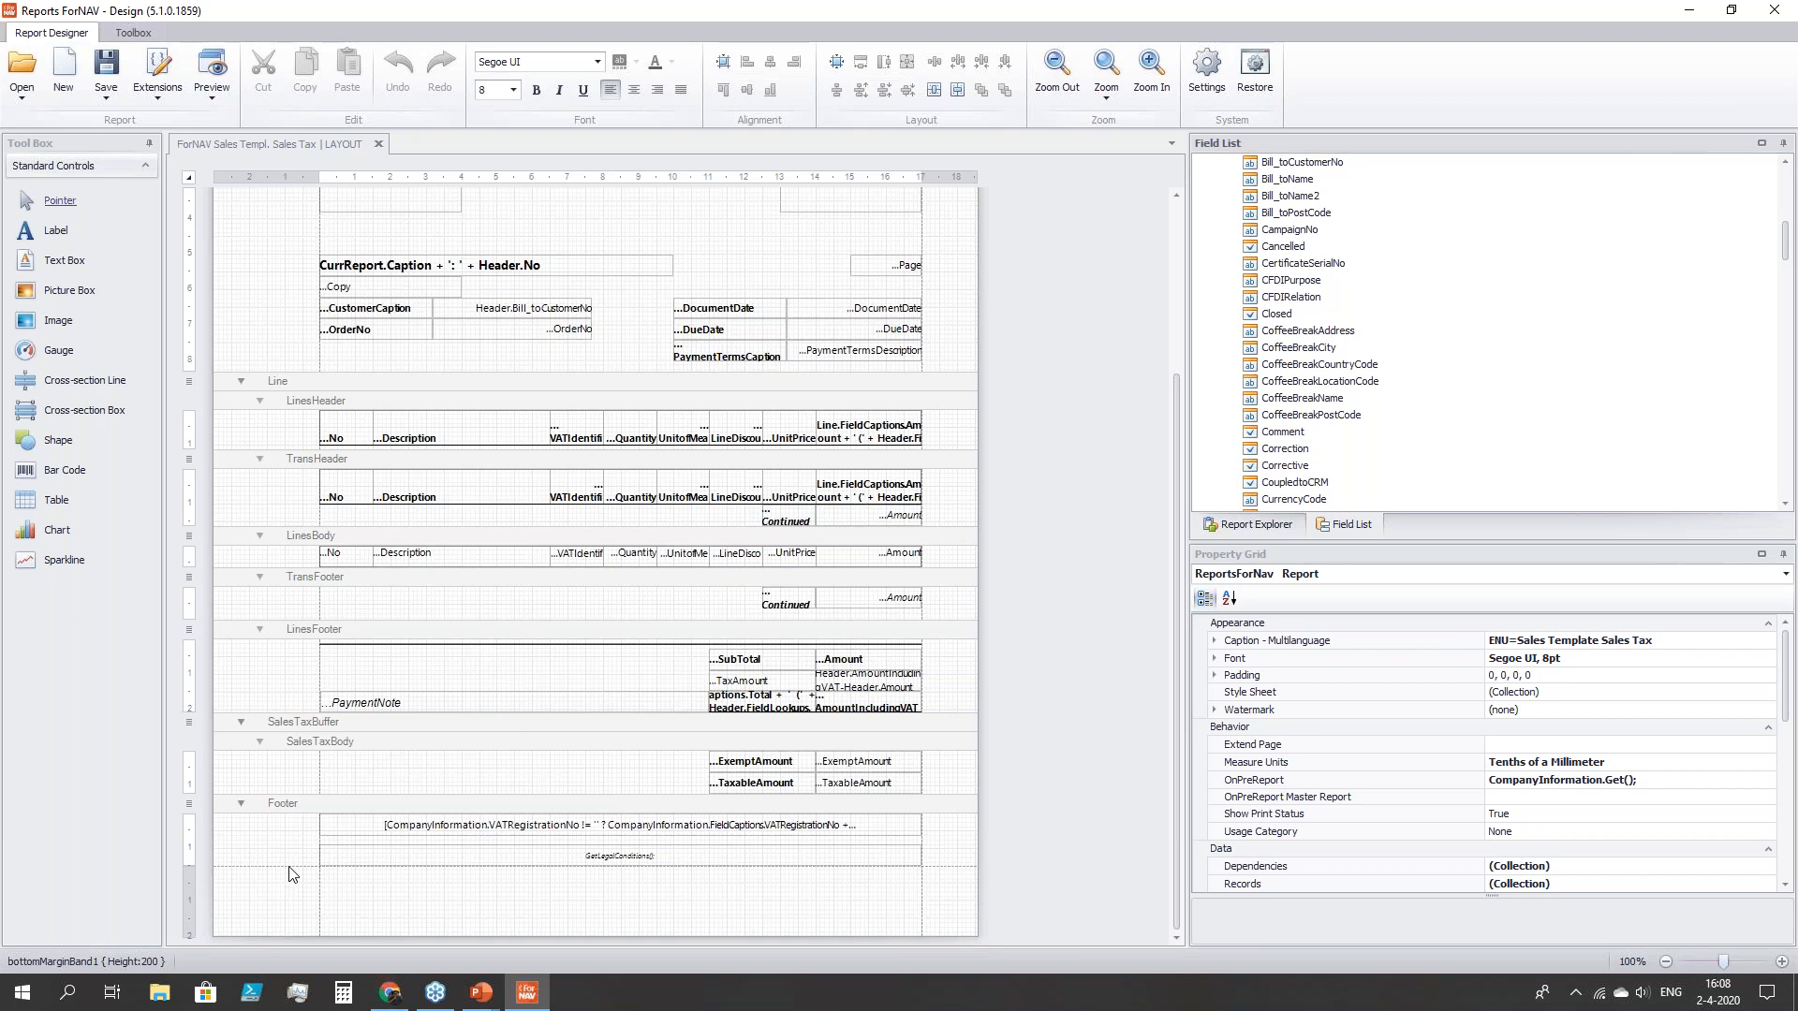
left_click_drag(289, 867, 913, 791)
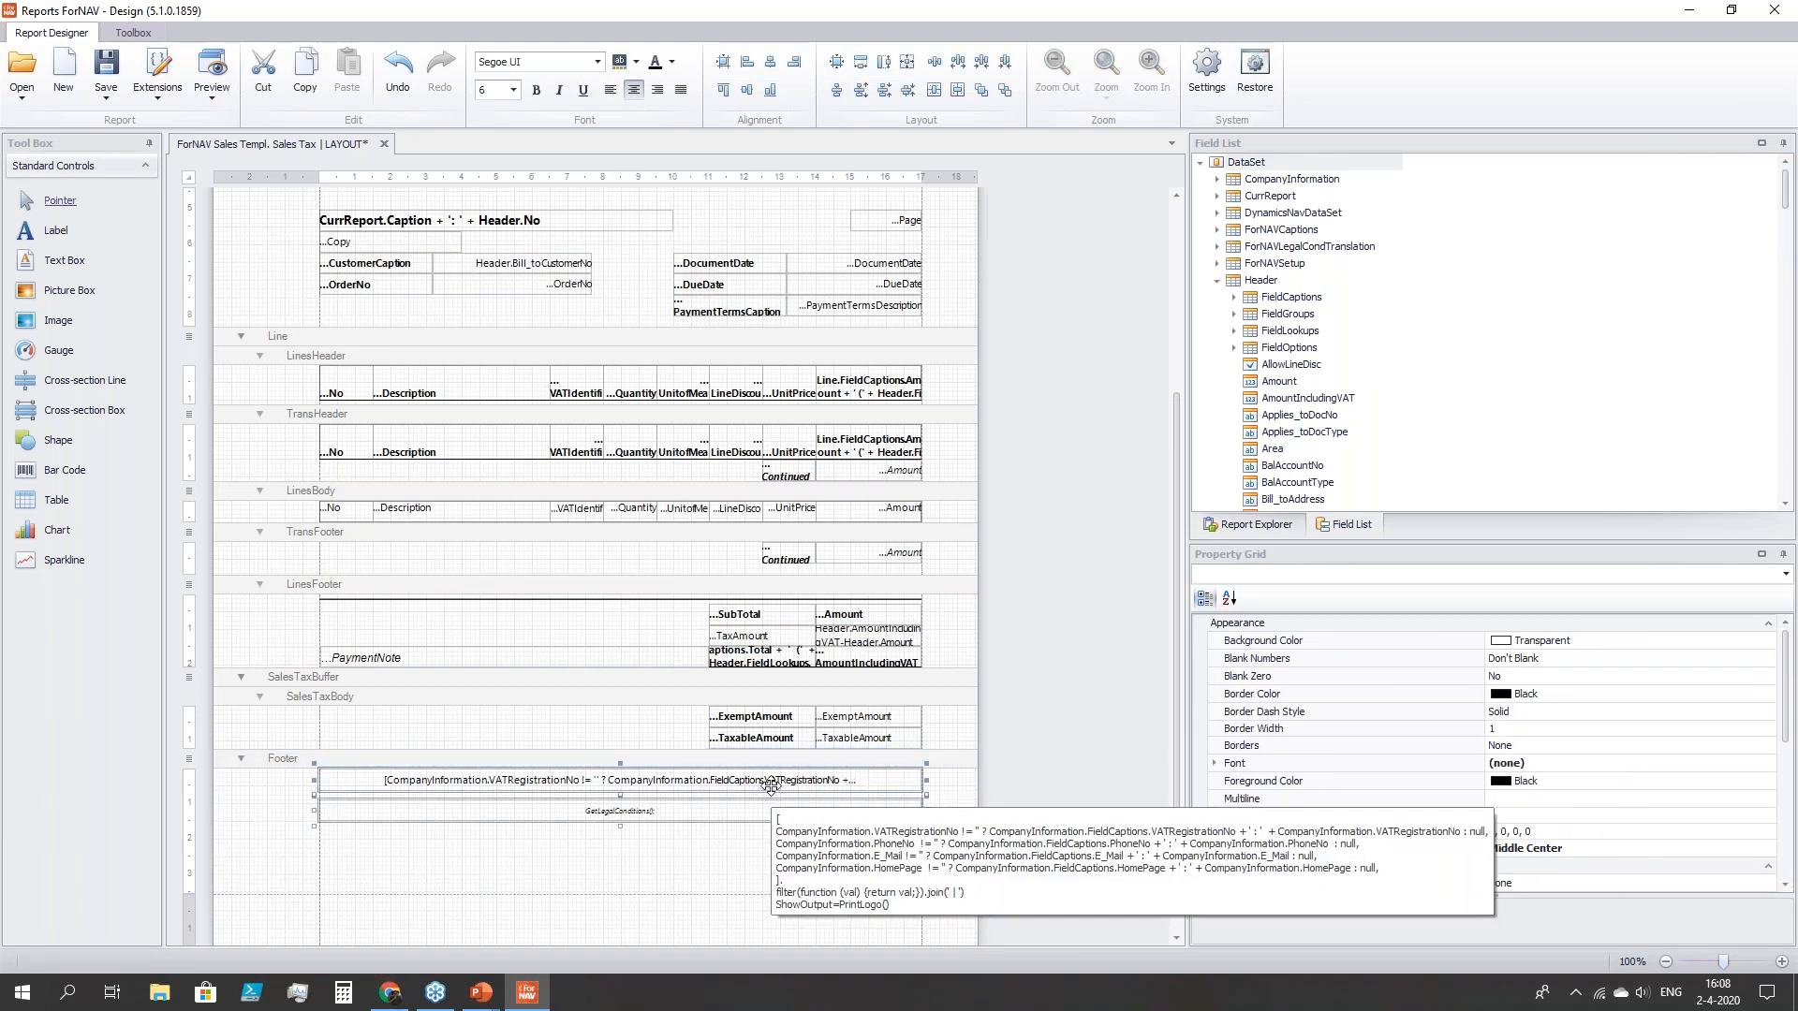
left_click_drag(762, 779, 777, 863)
left_click(717, 819)
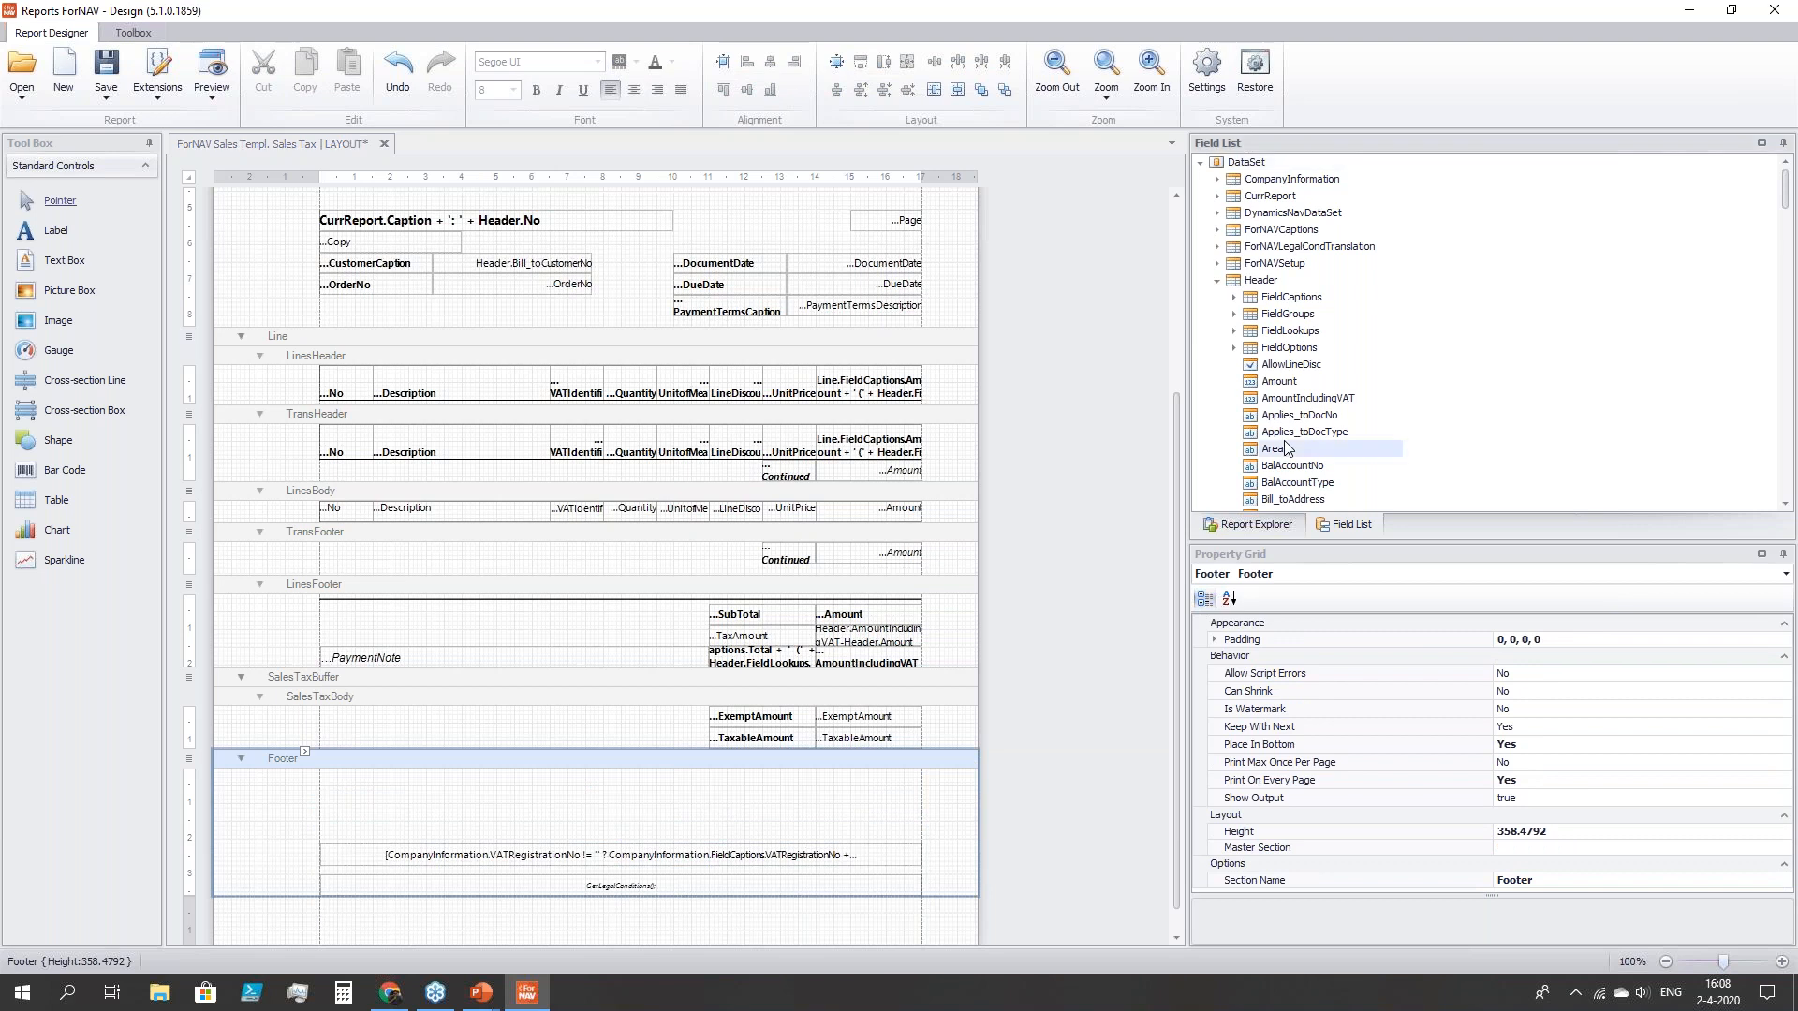
- Add the Header fields CoffeeBreakAddress, CoffeeBreakCity and CoffeeBreakLocationCode side by side in the Footer above the company information text
scroll(1285, 448, "down", 7)
scroll(1301, 417, "down", 1)
left_click_drag(1306, 381, 413, 797)
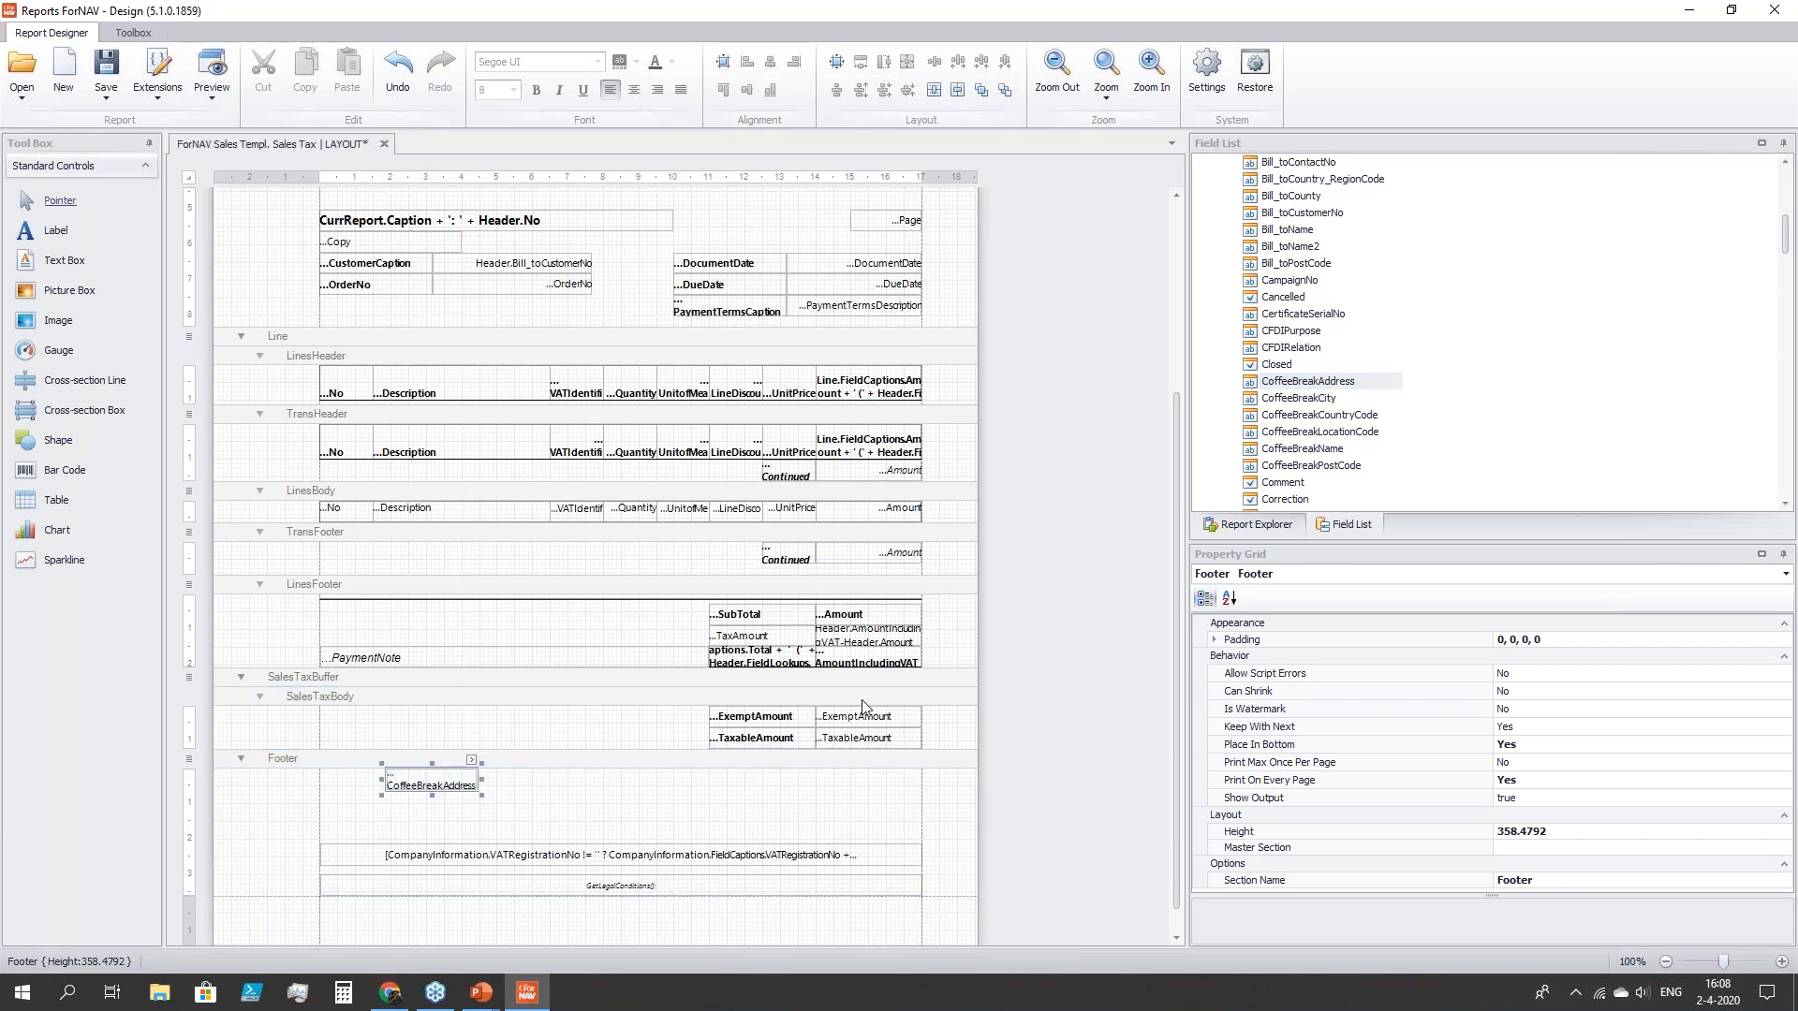
left_click_drag(1306, 398, 554, 794)
left_click_drag(1320, 431, 764, 777)
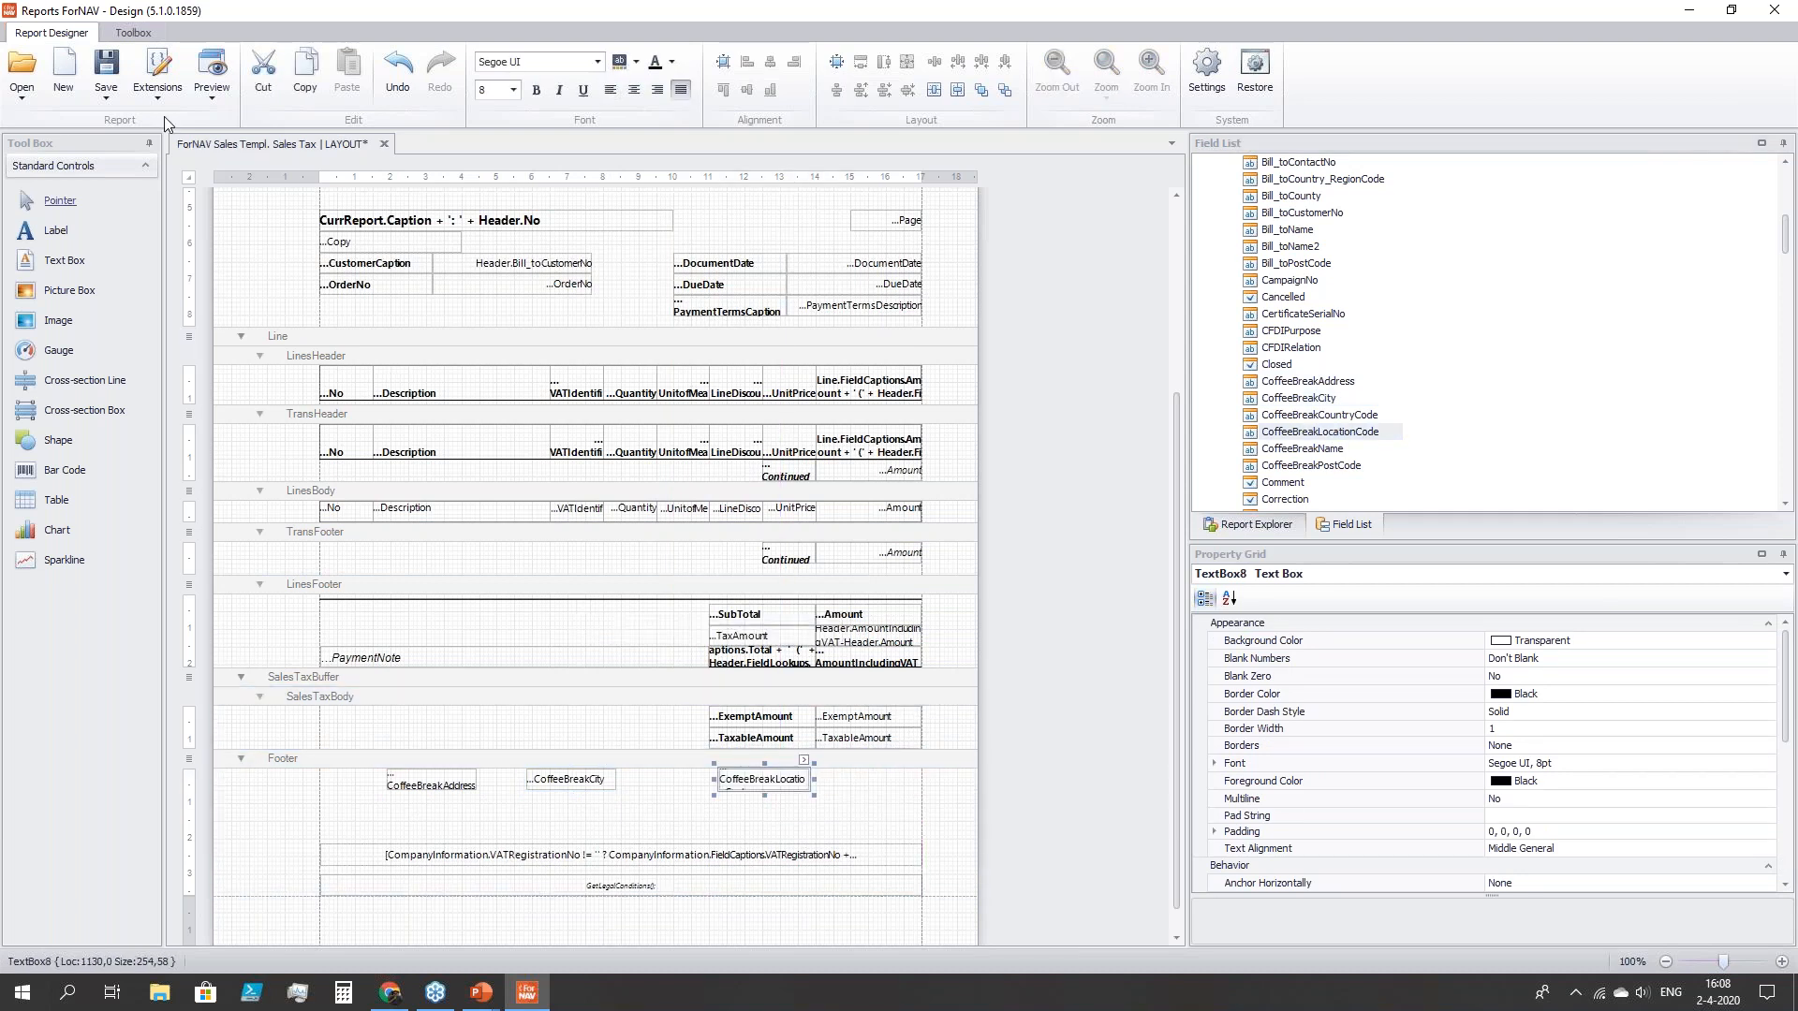
- Preview the modified sales template with the first posted sales invoice to check the Coffee Break fields in the footer
left_click(213, 68)
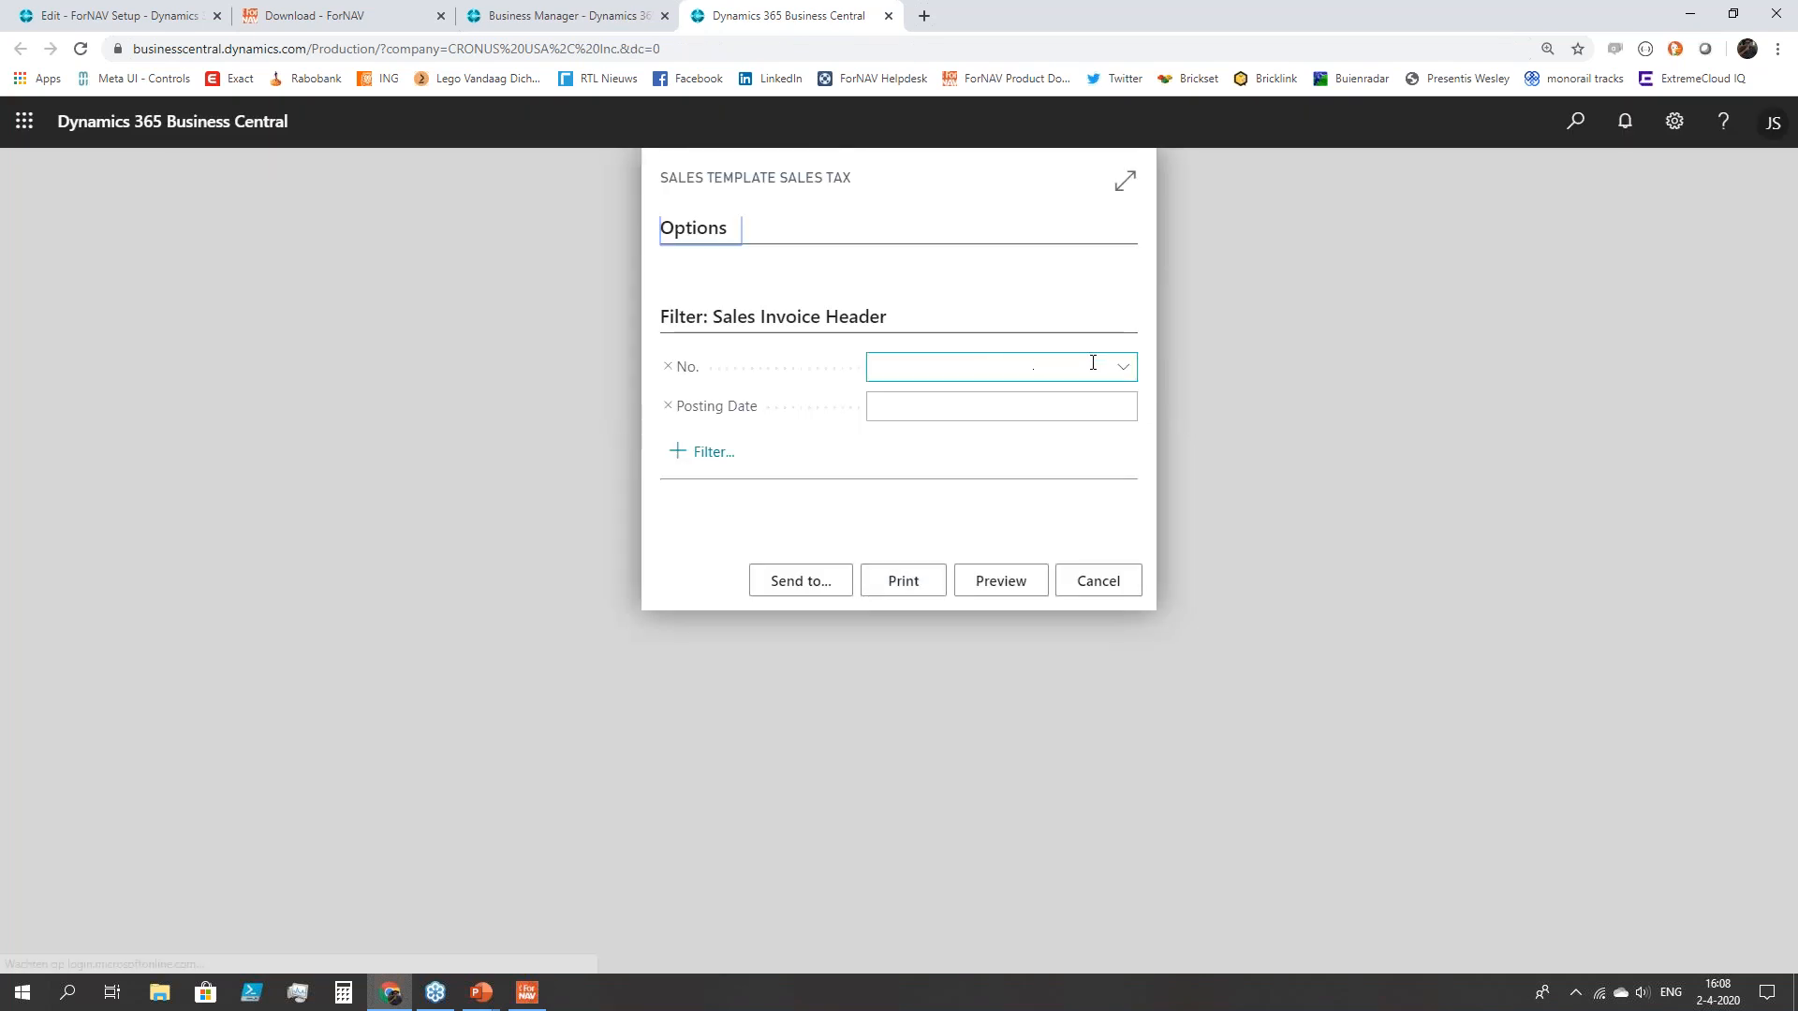
left_click(1126, 370)
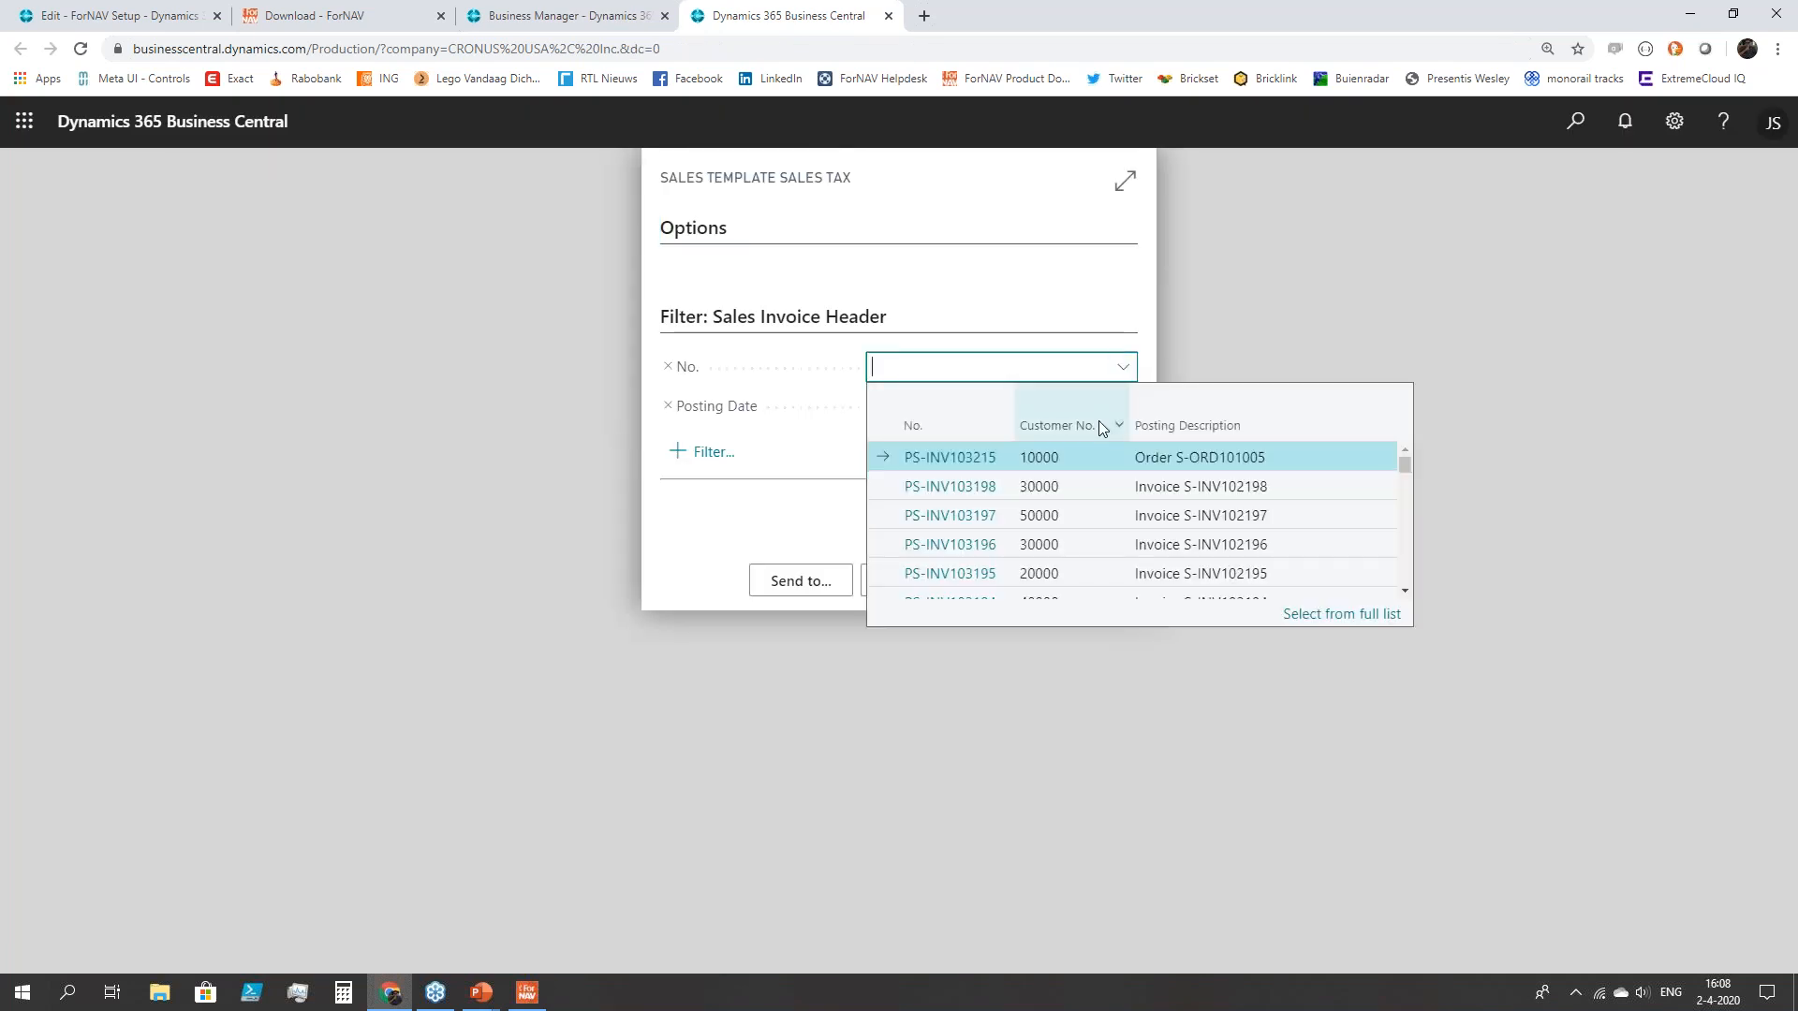
left_click(1075, 461)
left_click(1013, 587)
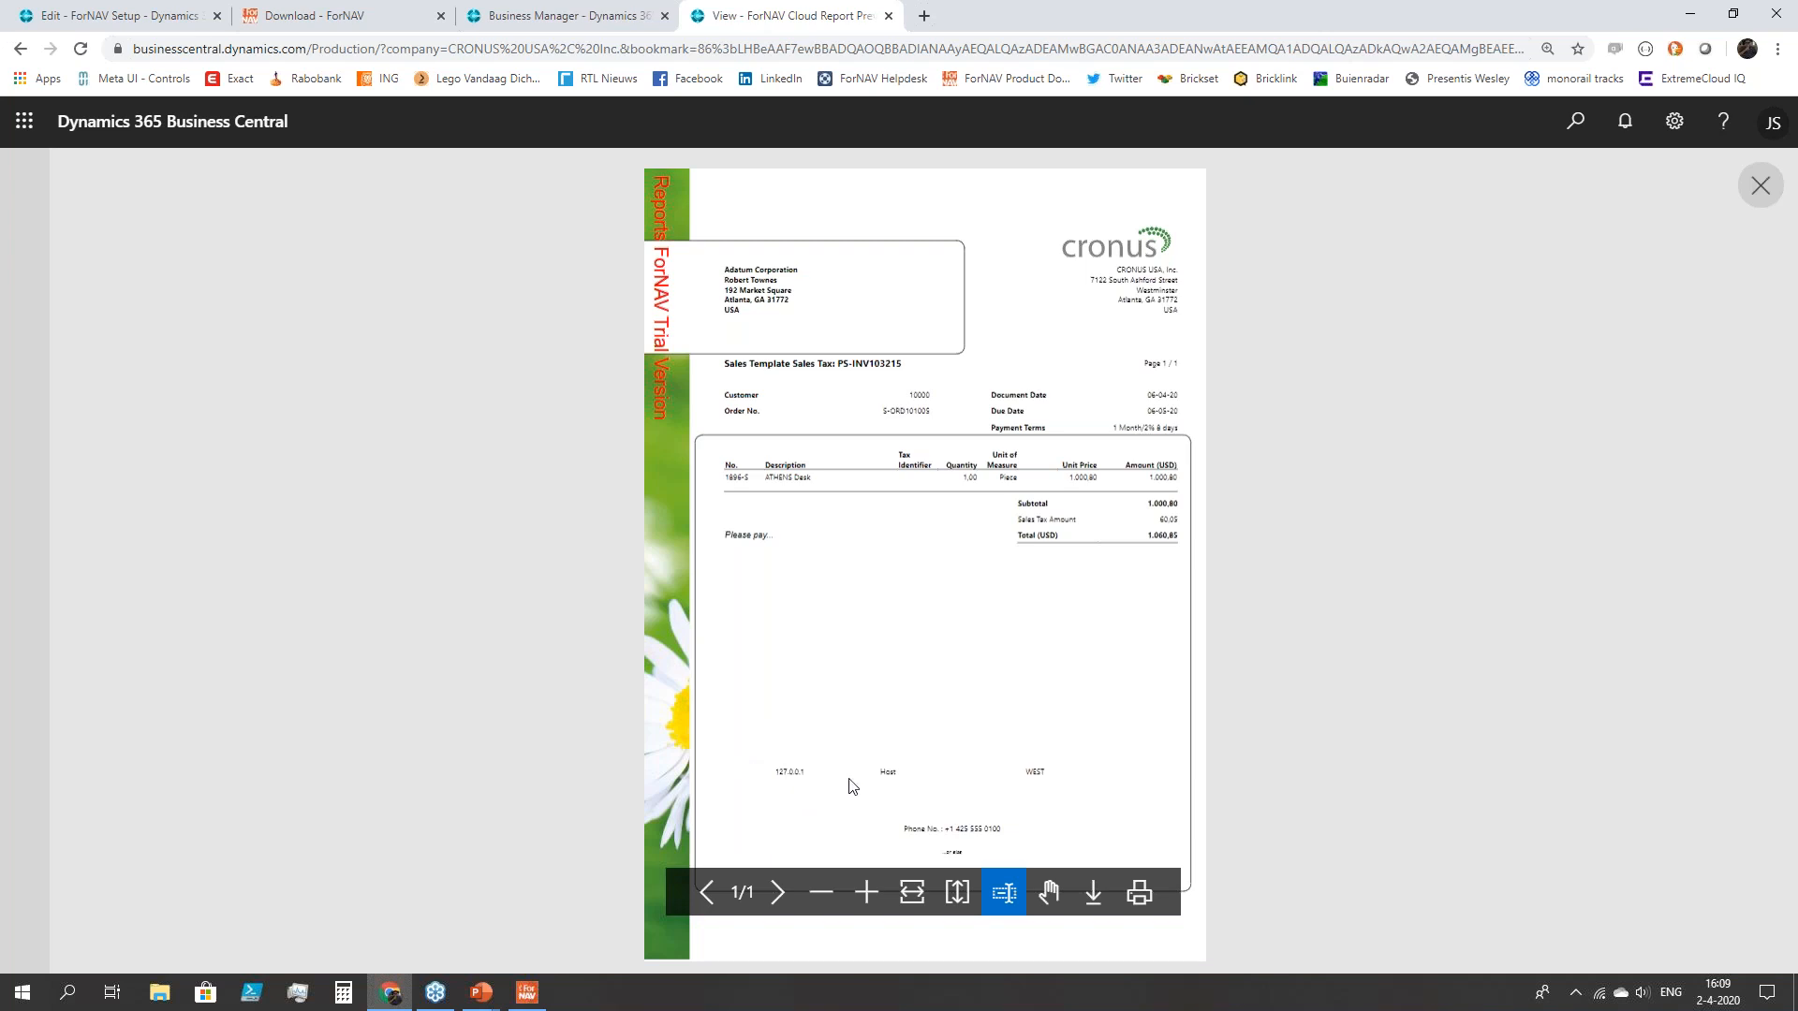
- Examine the Coffee Break address, city and location values in the previewed invoice's footer, and close the preview pages
key("ctrl+plus")
key("ctrl+plus")
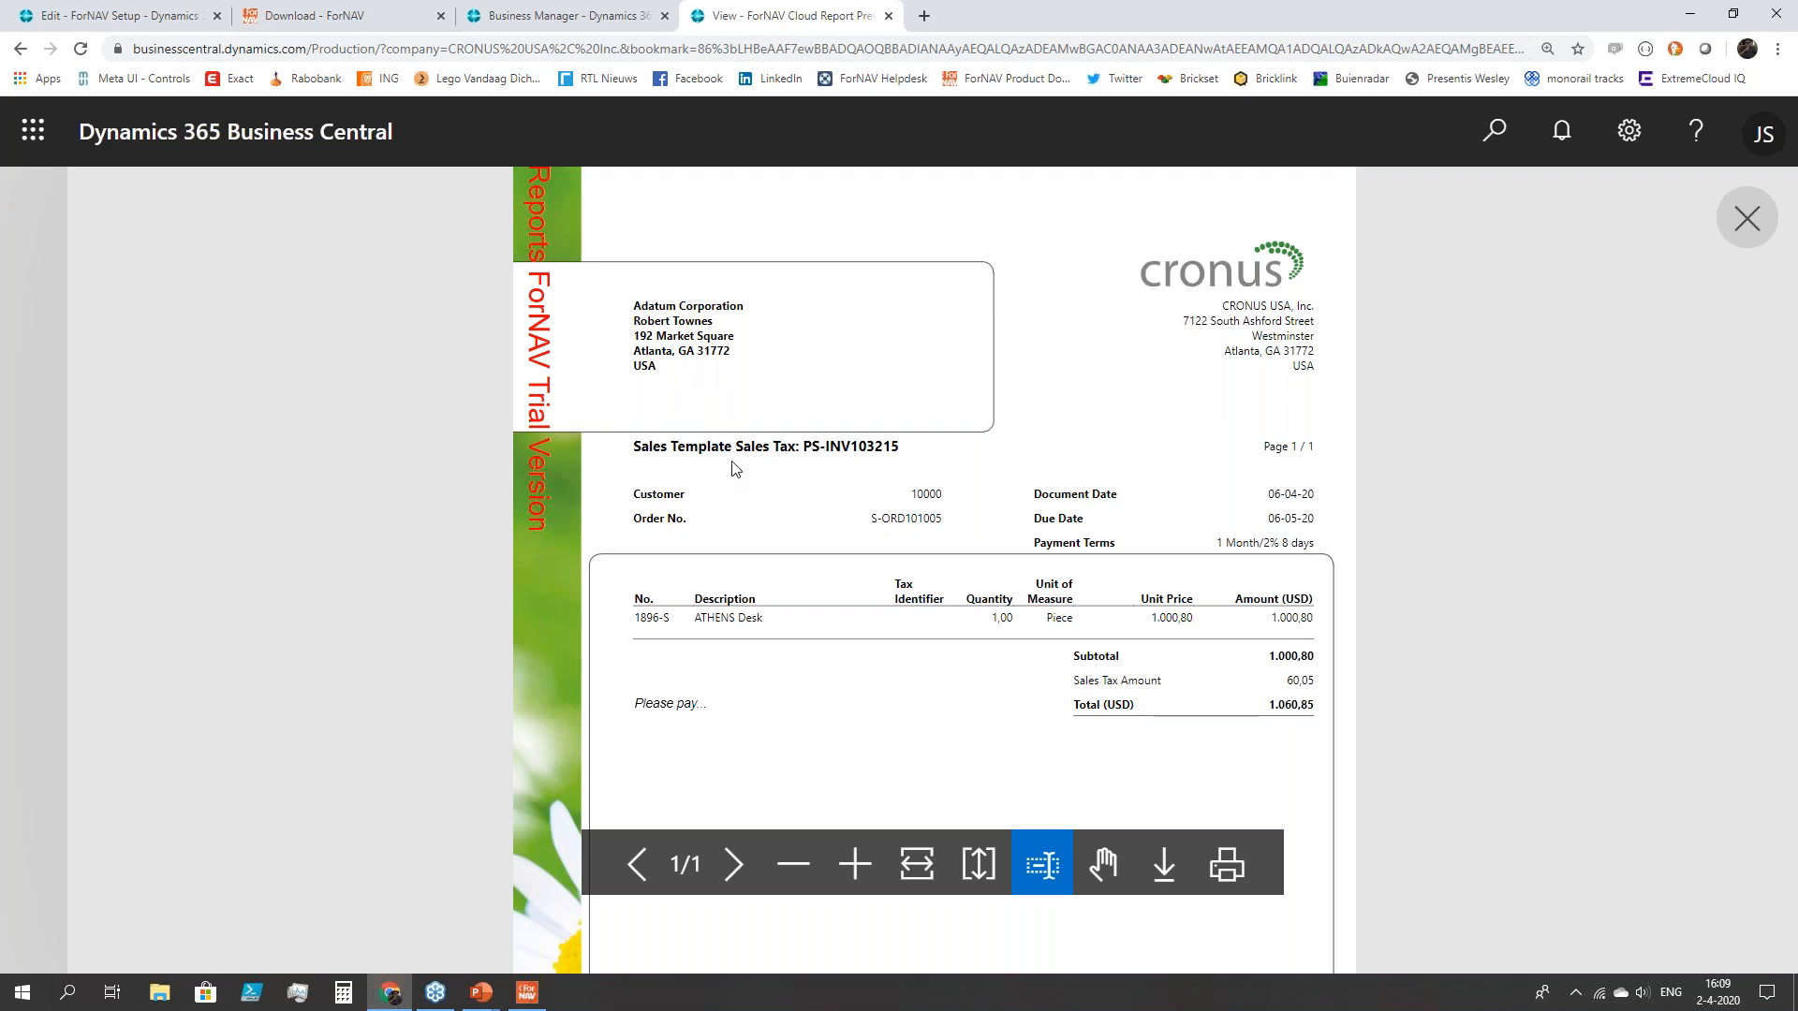
scroll(739, 459, "down", 4)
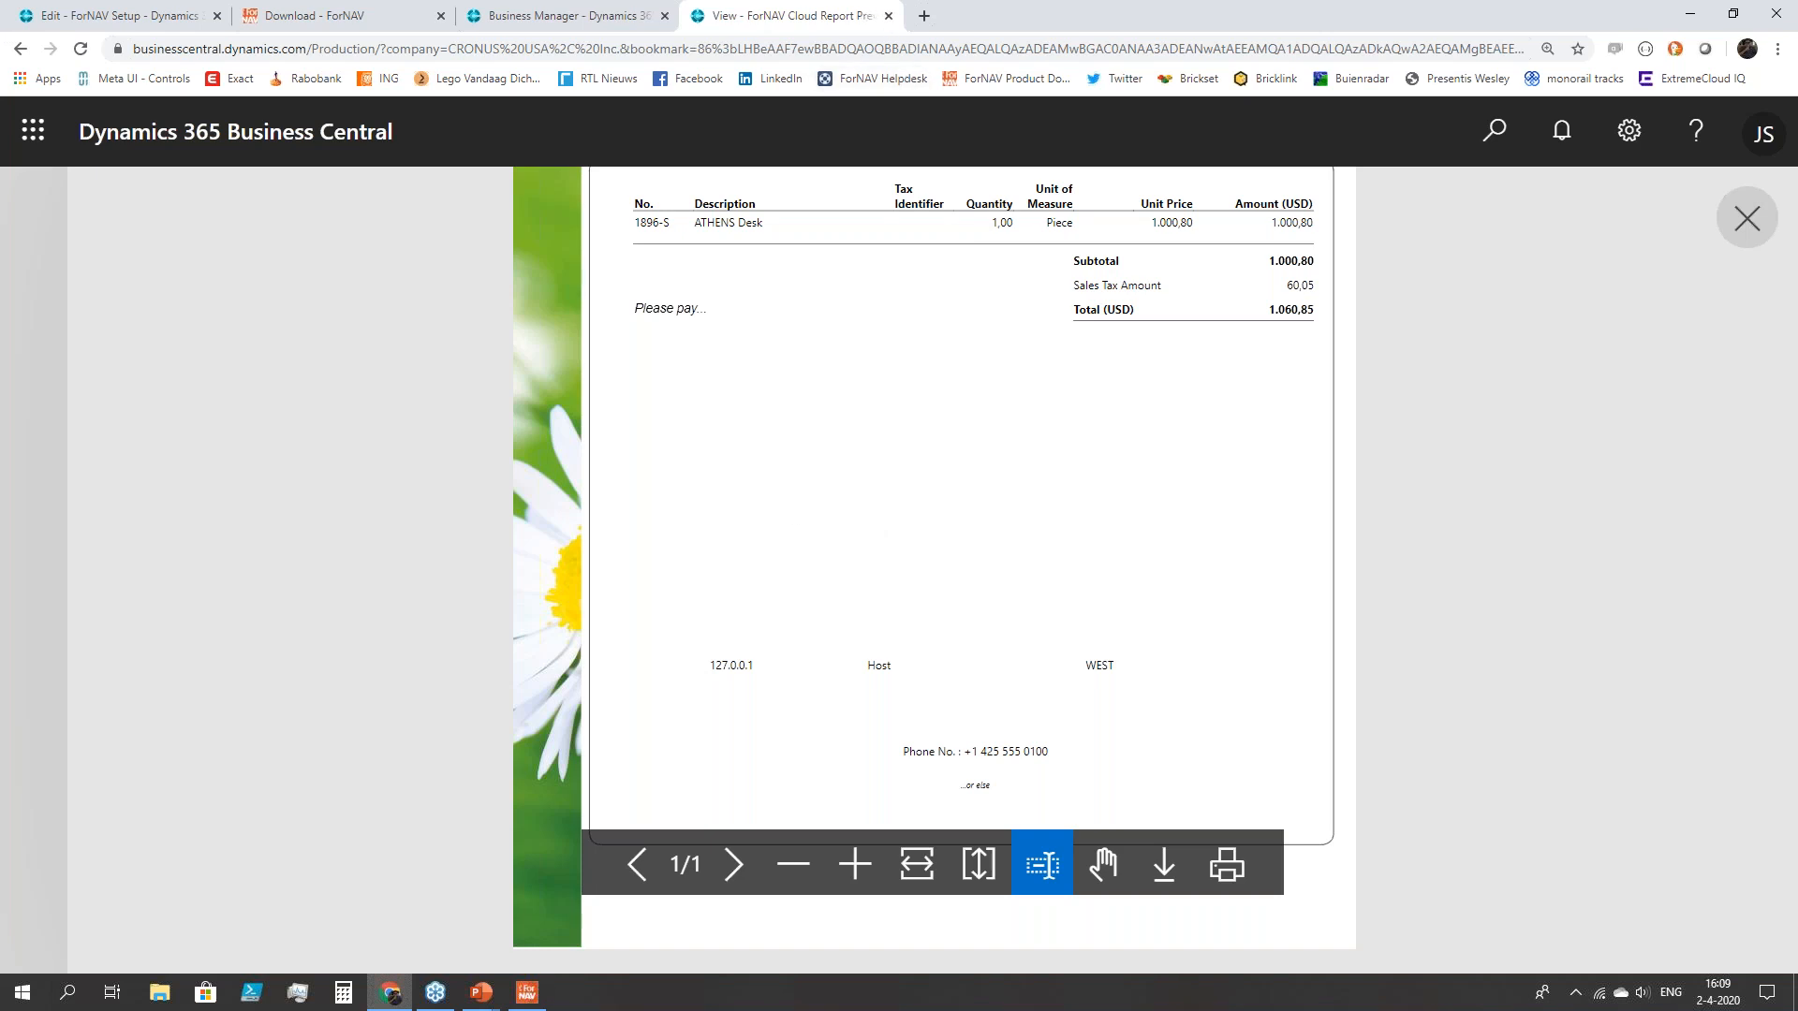
key("Escape")
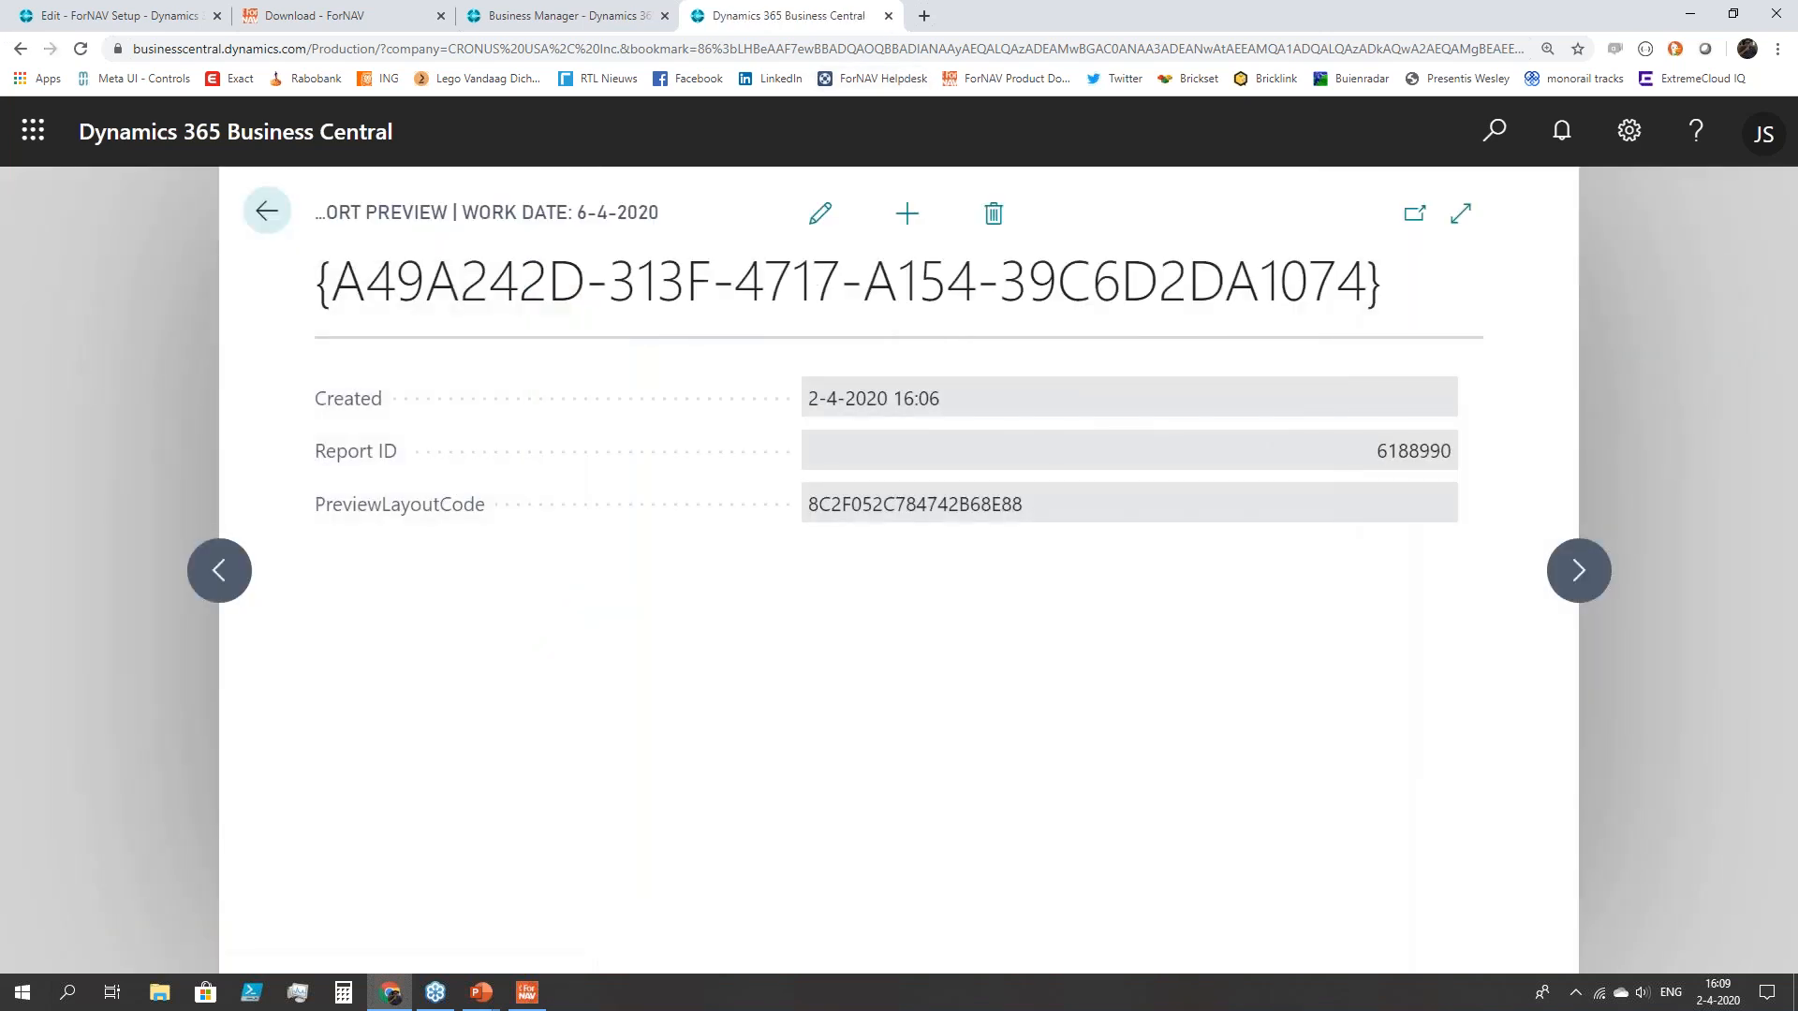
key("Escape")
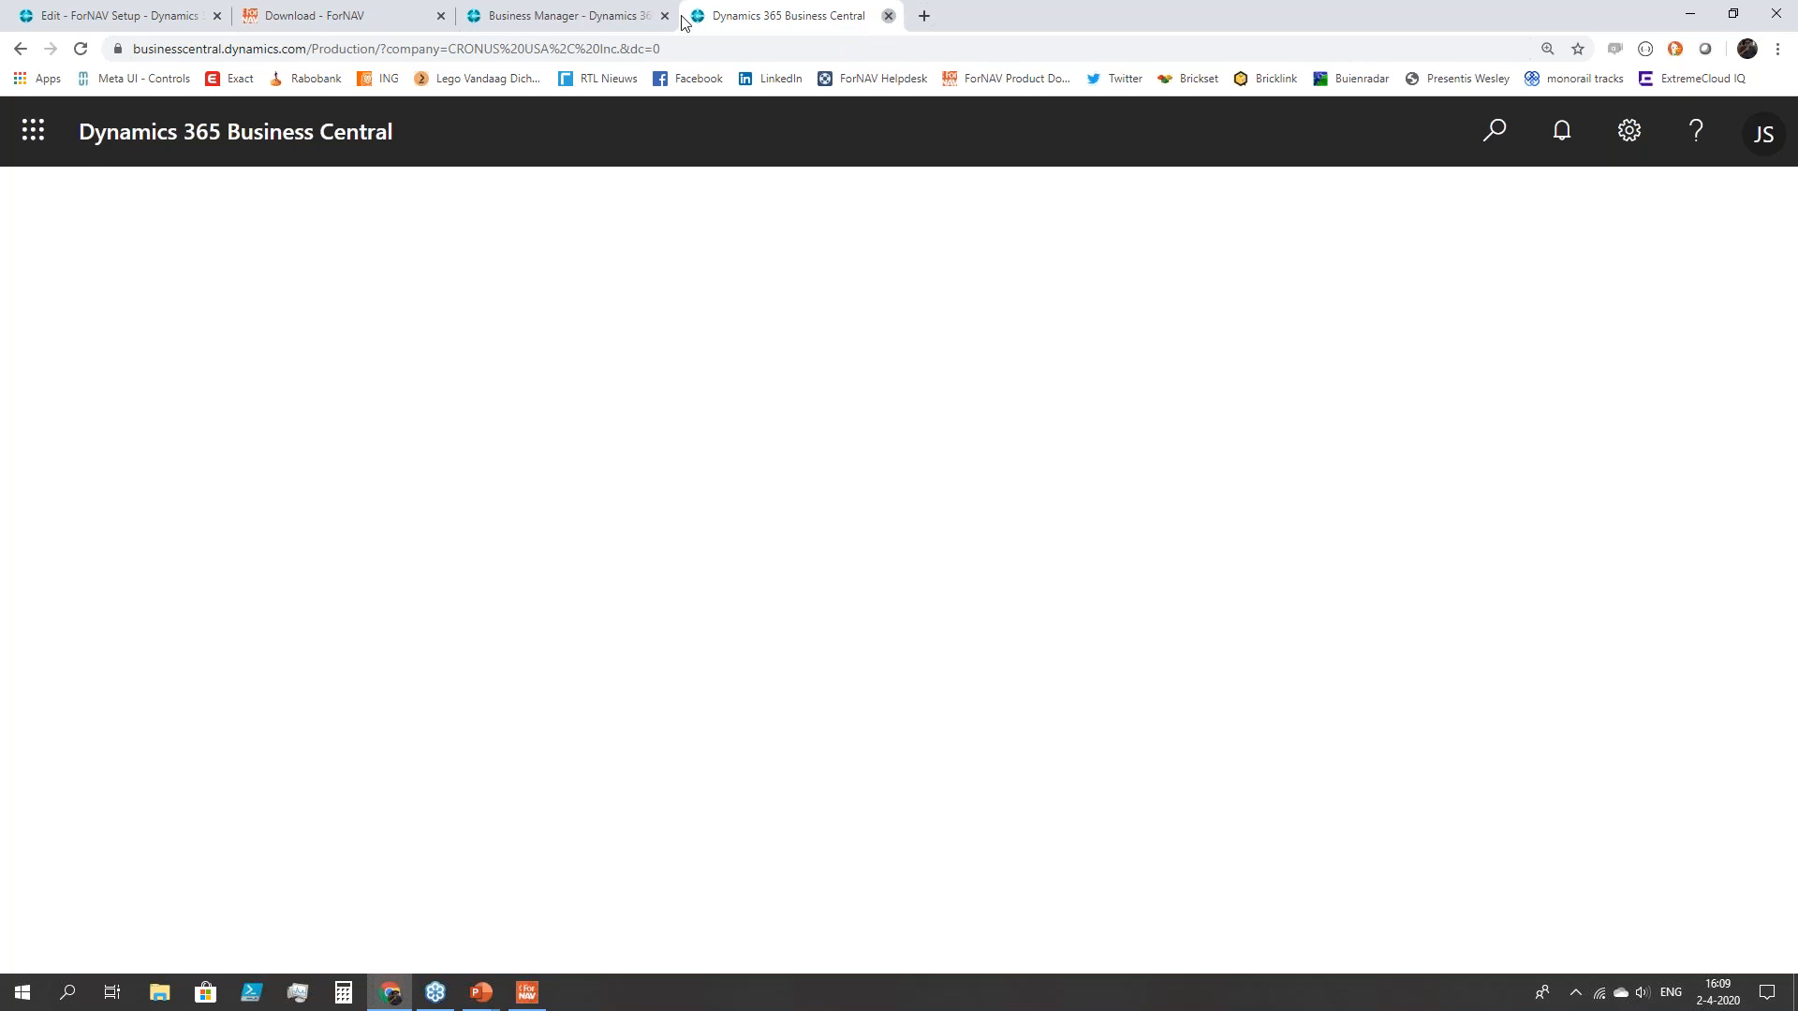
left_click(661, 17)
left_click(661, 17)
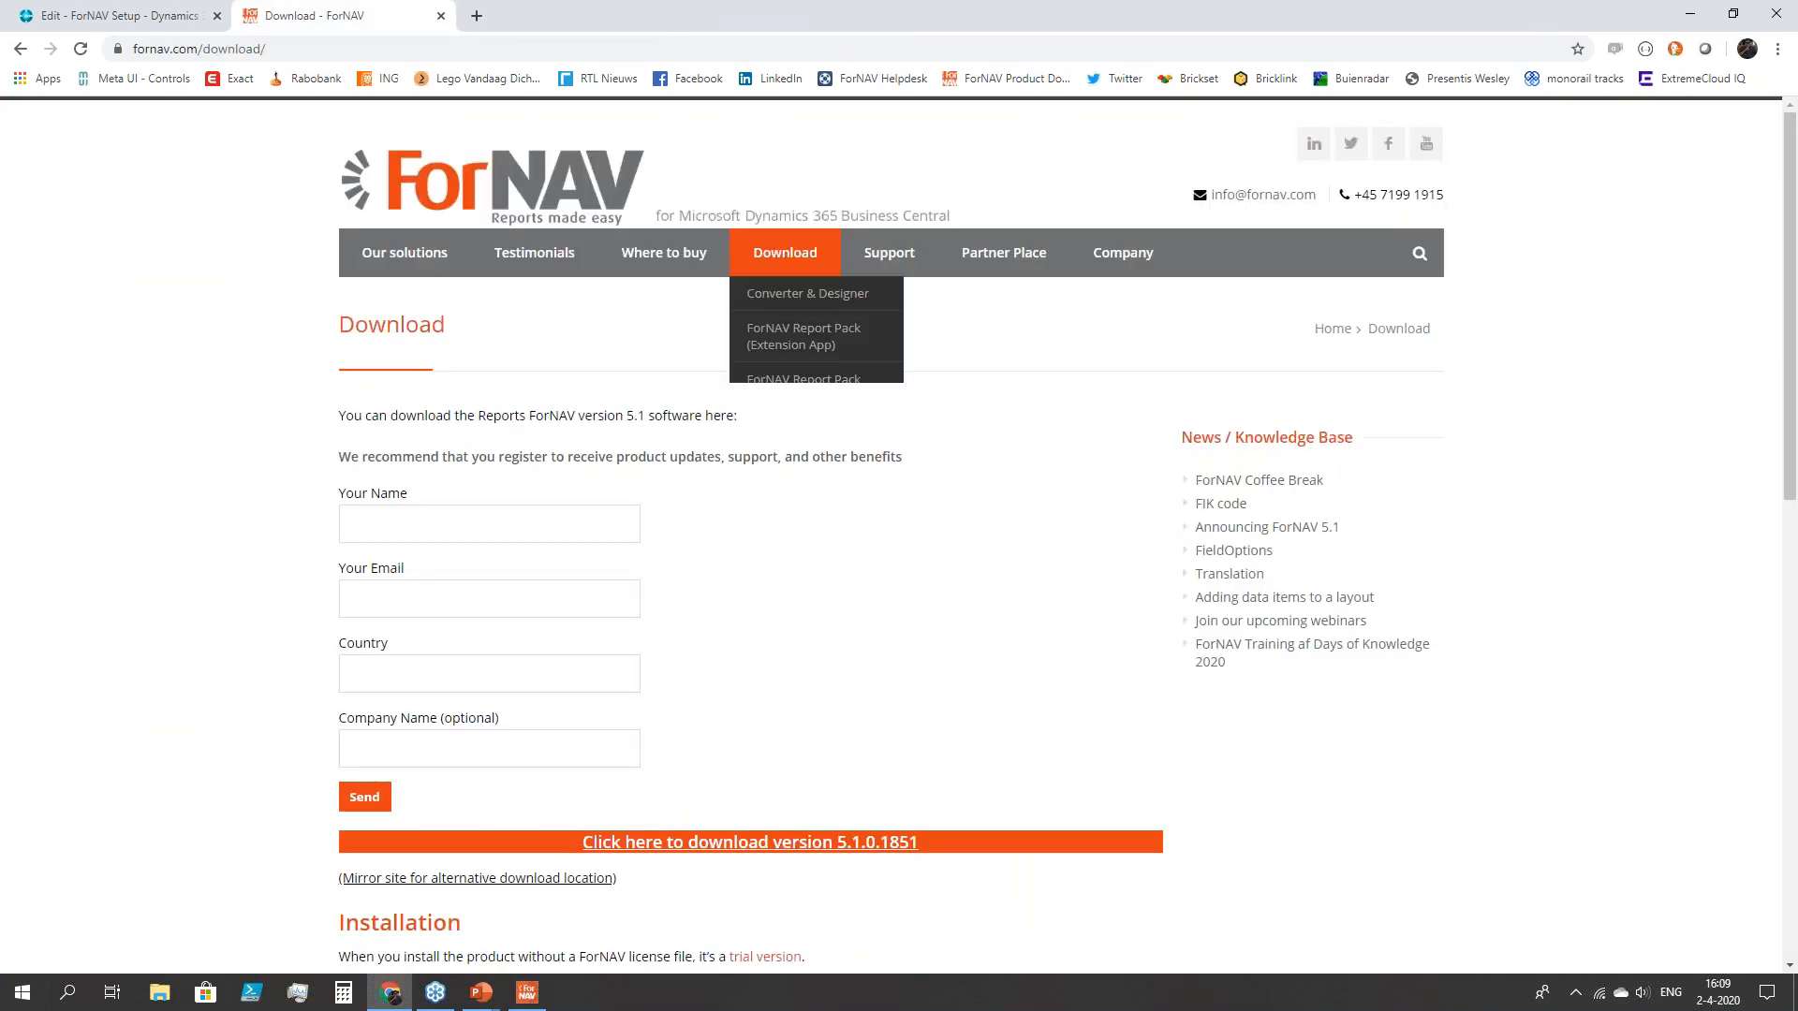
- Switch back to the ForNAV designer and delete the CoffeeBreakLocationCode, CoffeeBreakCity and CoffeeBreakAddress text boxes from the Footer
key("alt+Tab")
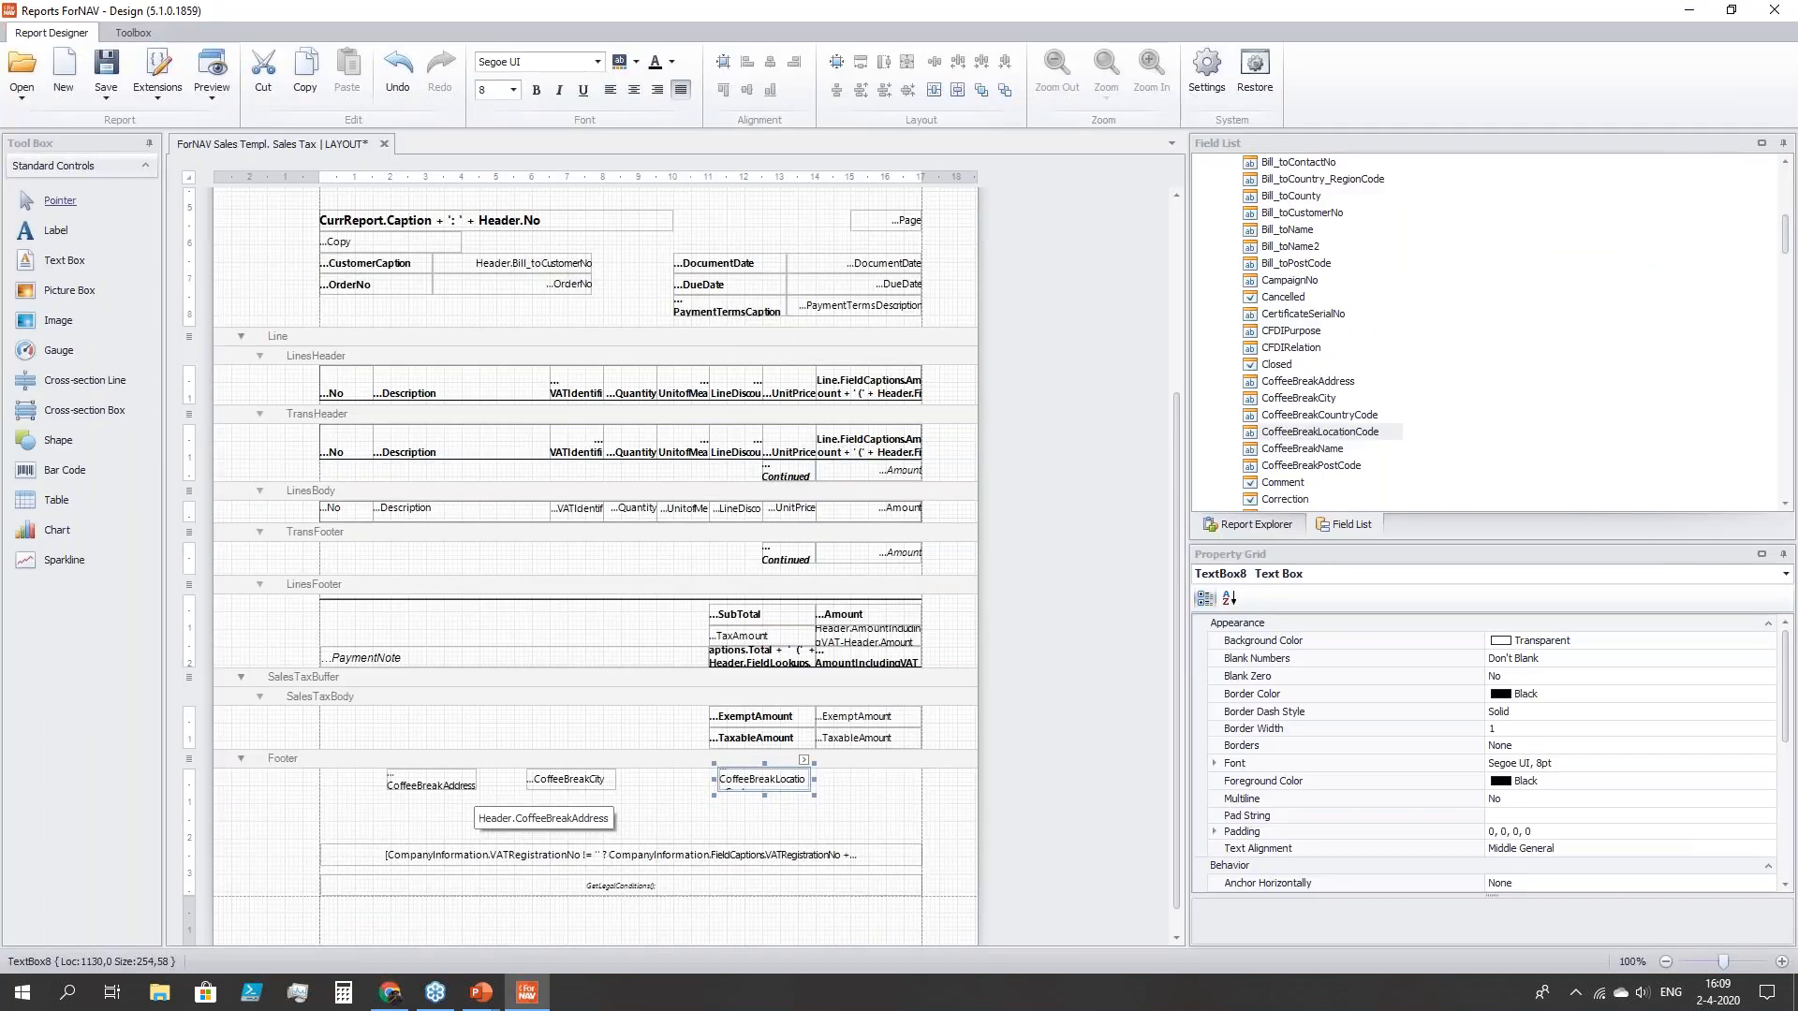
left_click(568, 780)
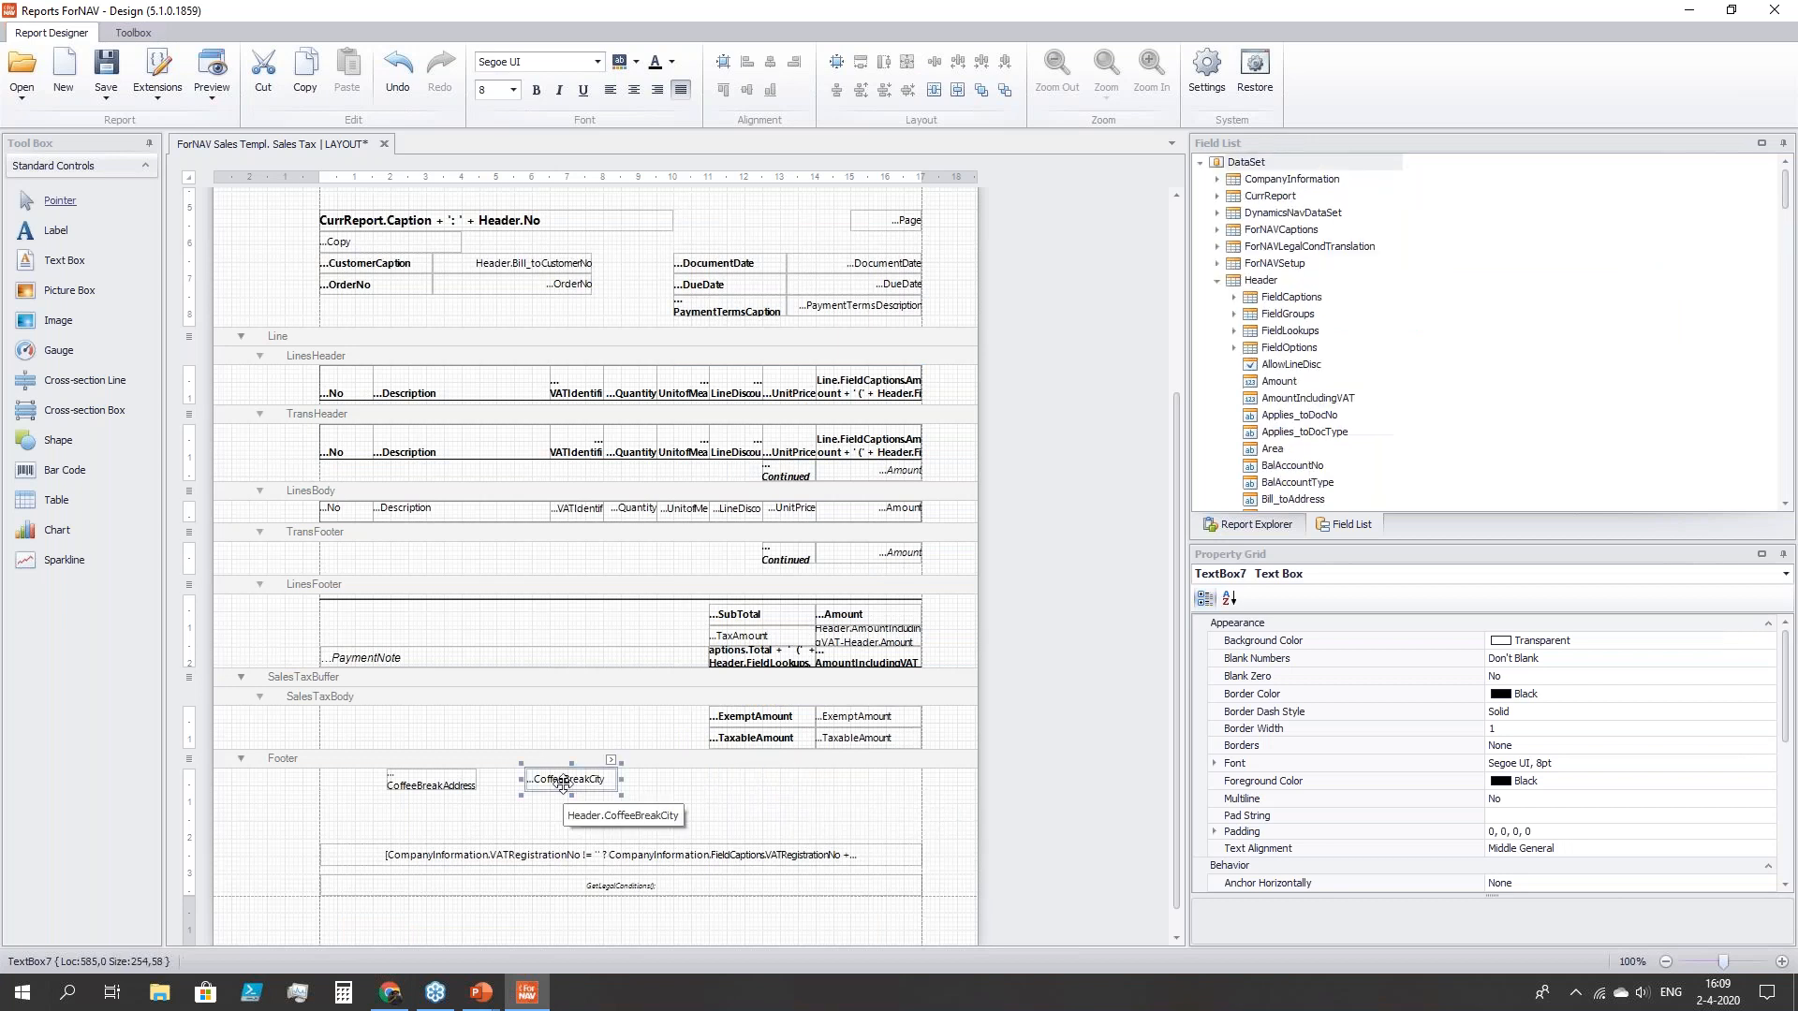
key("Delete")
left_click(431, 782)
key("Delete")
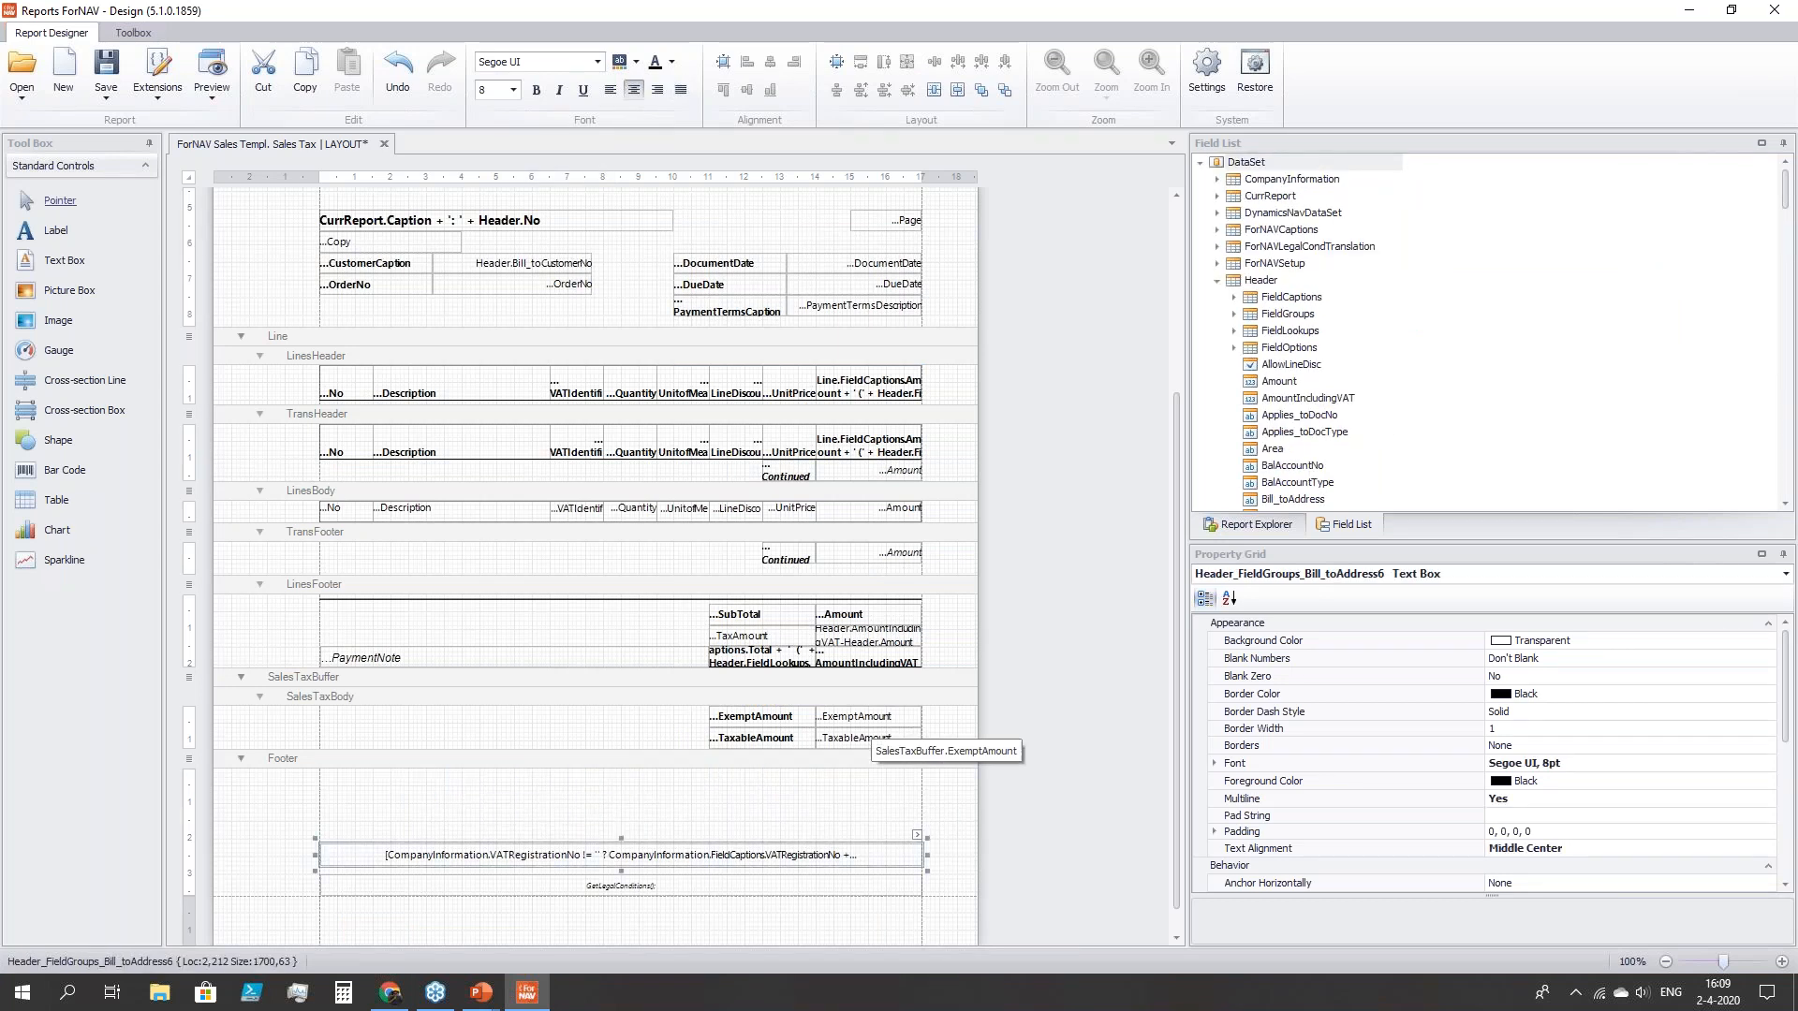
- Add the Header's CoffeeBreakAddress field group to the Footer as a text box about 49 by 21 mm, with Top Left text alignment
left_click(1234, 315)
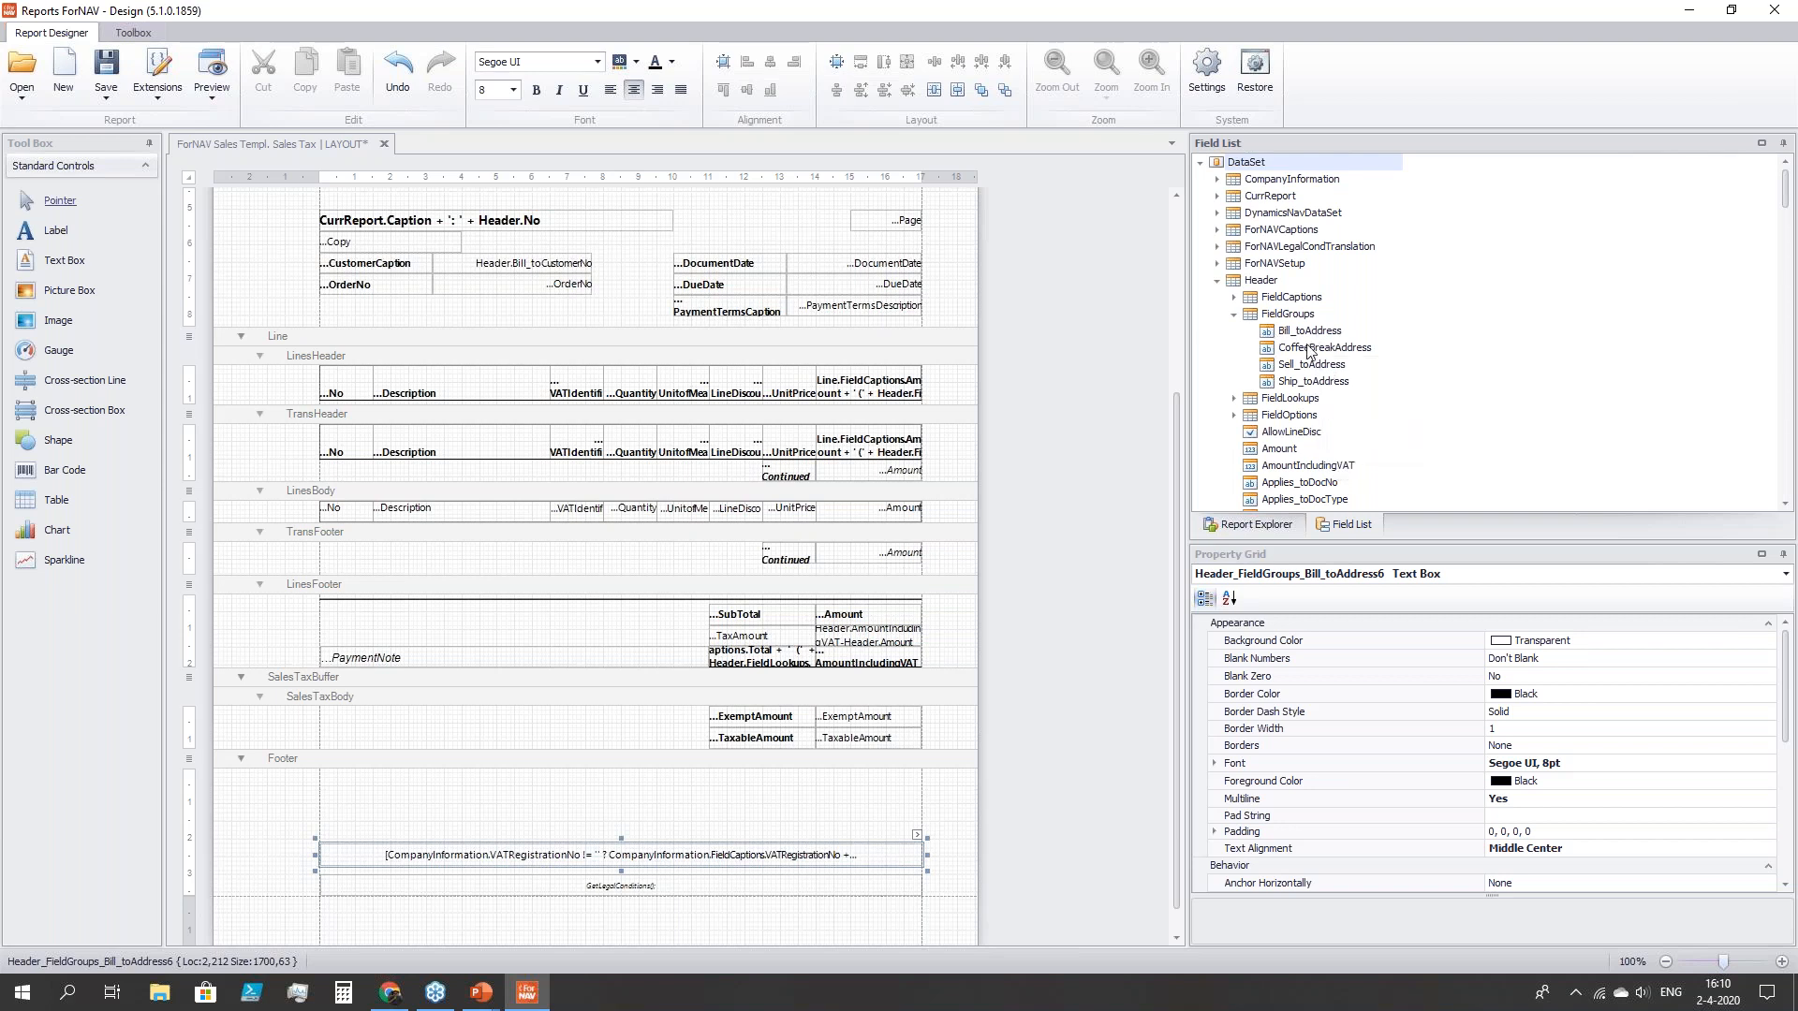
left_click_drag(1309, 351, 591, 852)
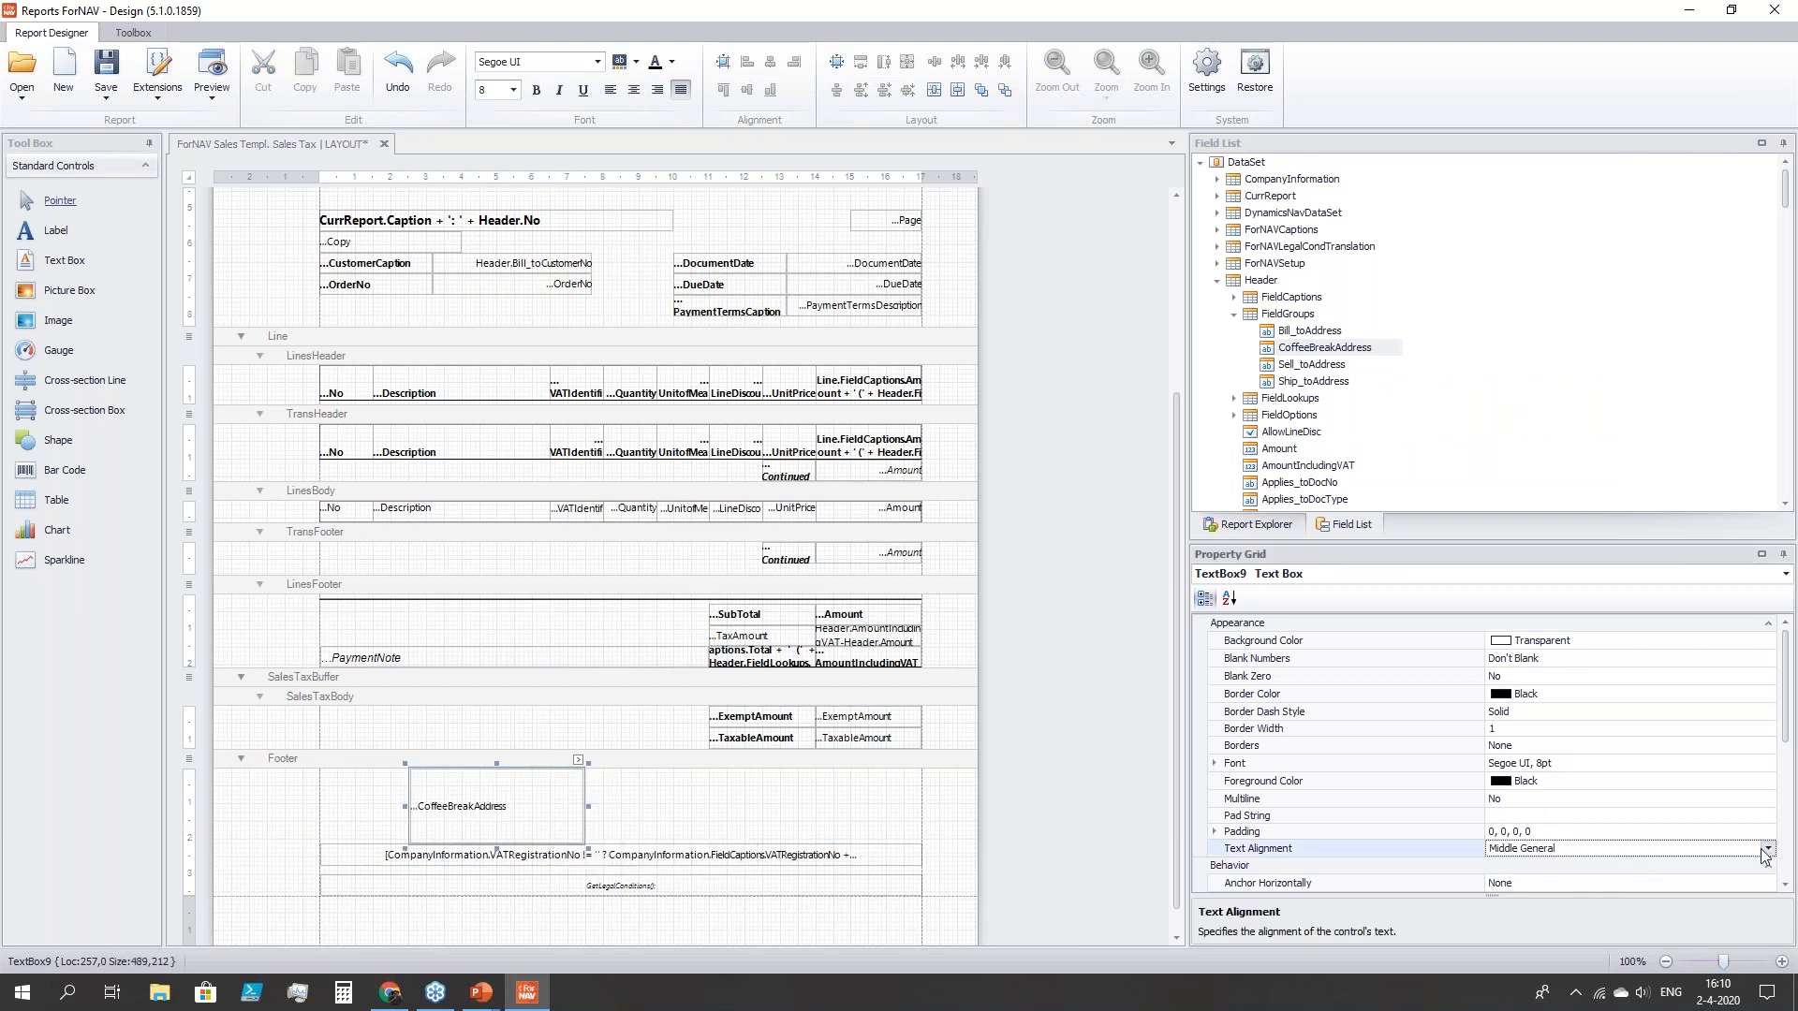
left_click(1768, 849)
left_click(1495, 868)
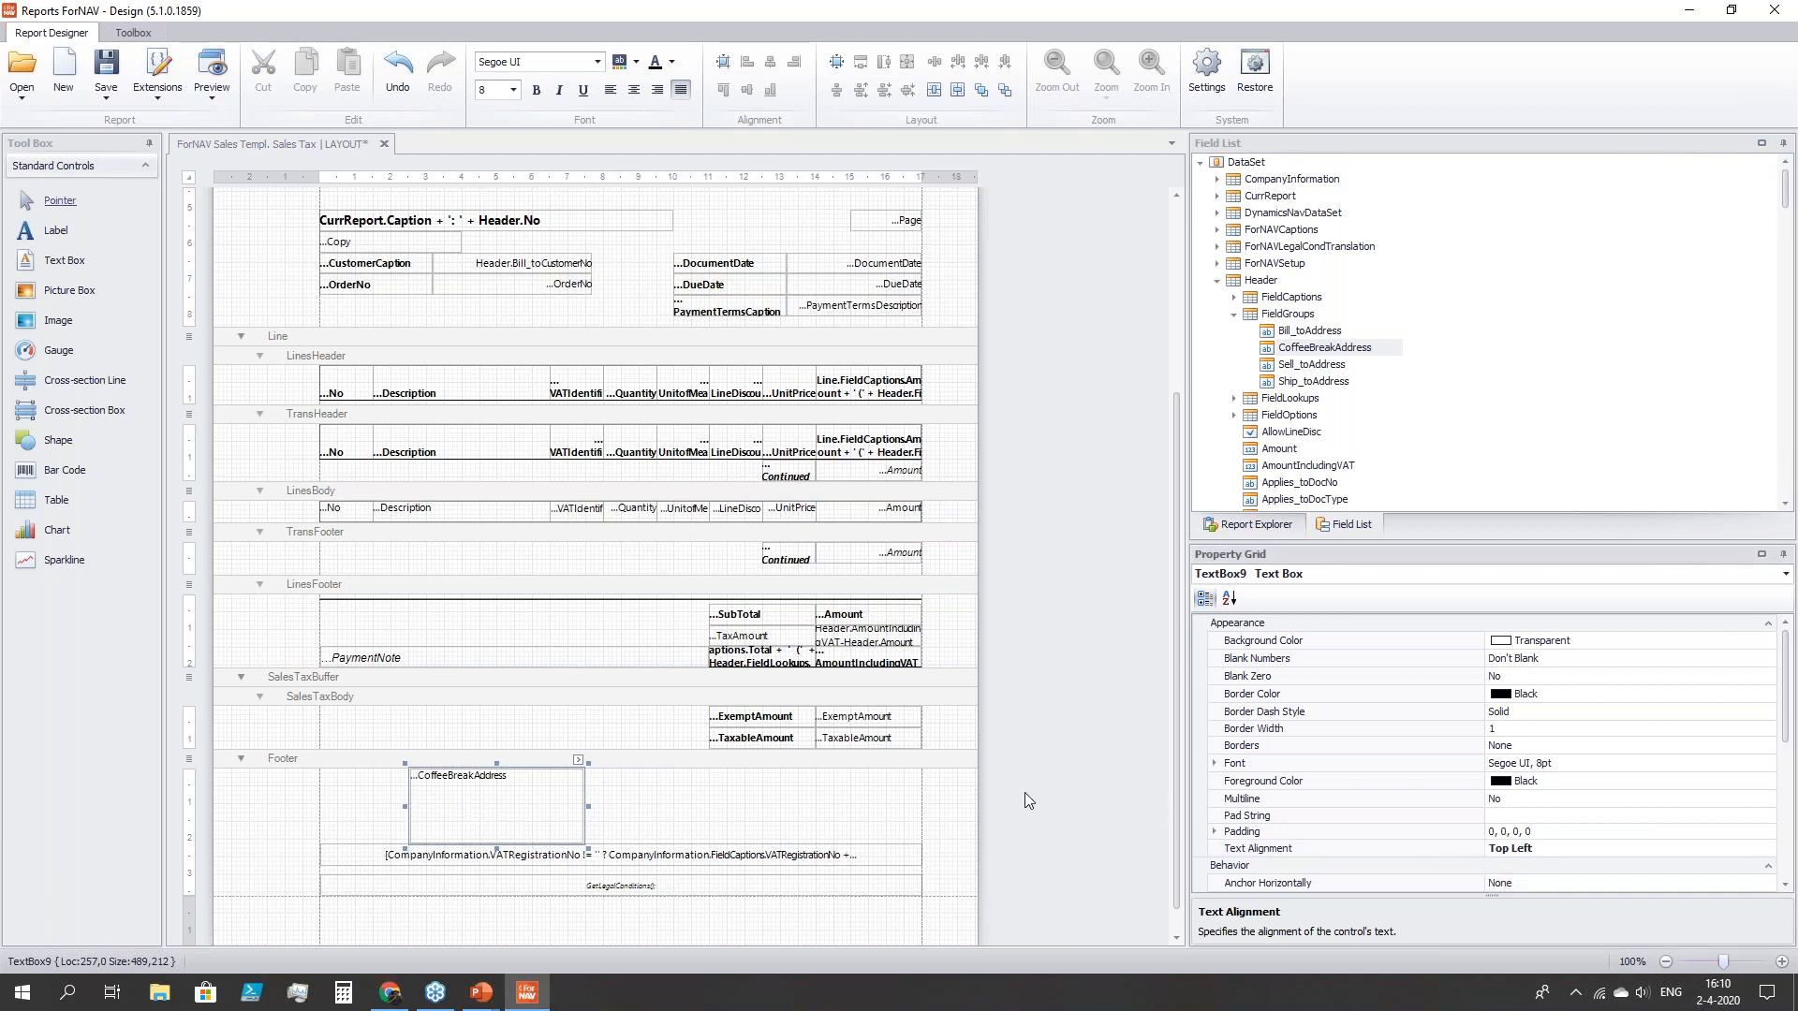
- Add the Header's CoffeeBreakLocationName lookup field to the Footer beside the address box, about 52 mm wide
left_click(1233, 316)
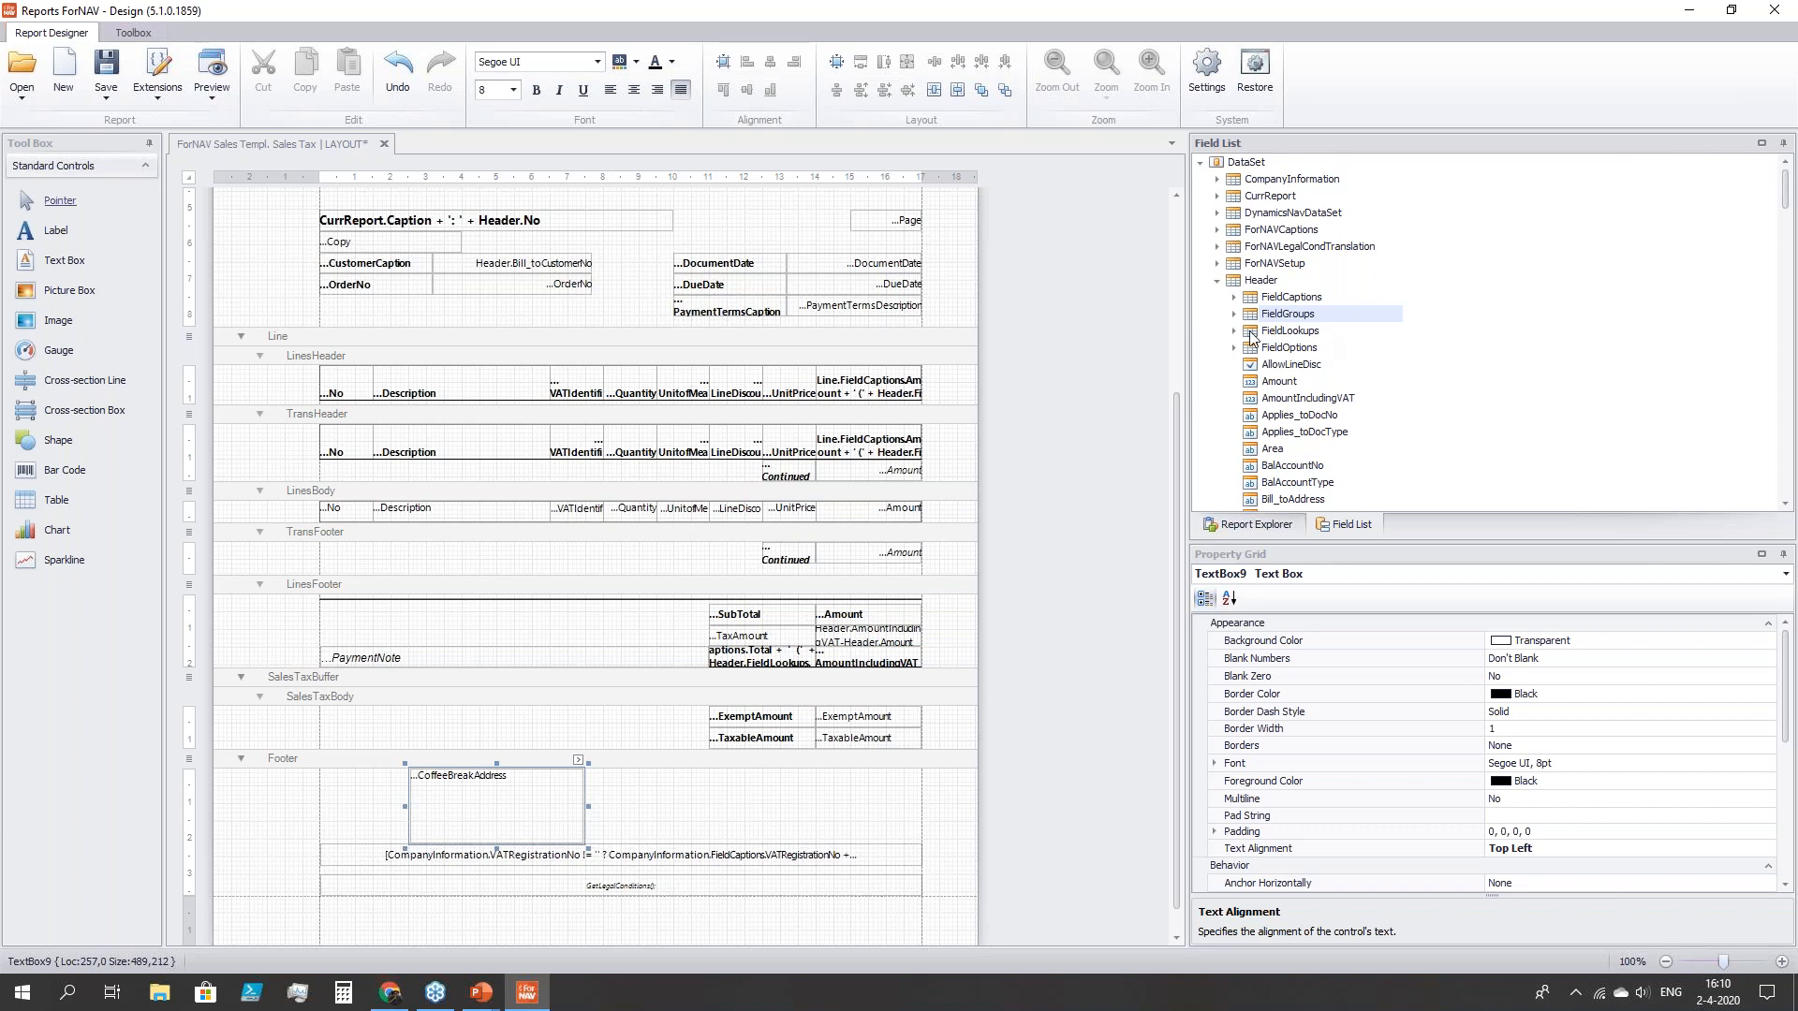
left_click(1233, 333)
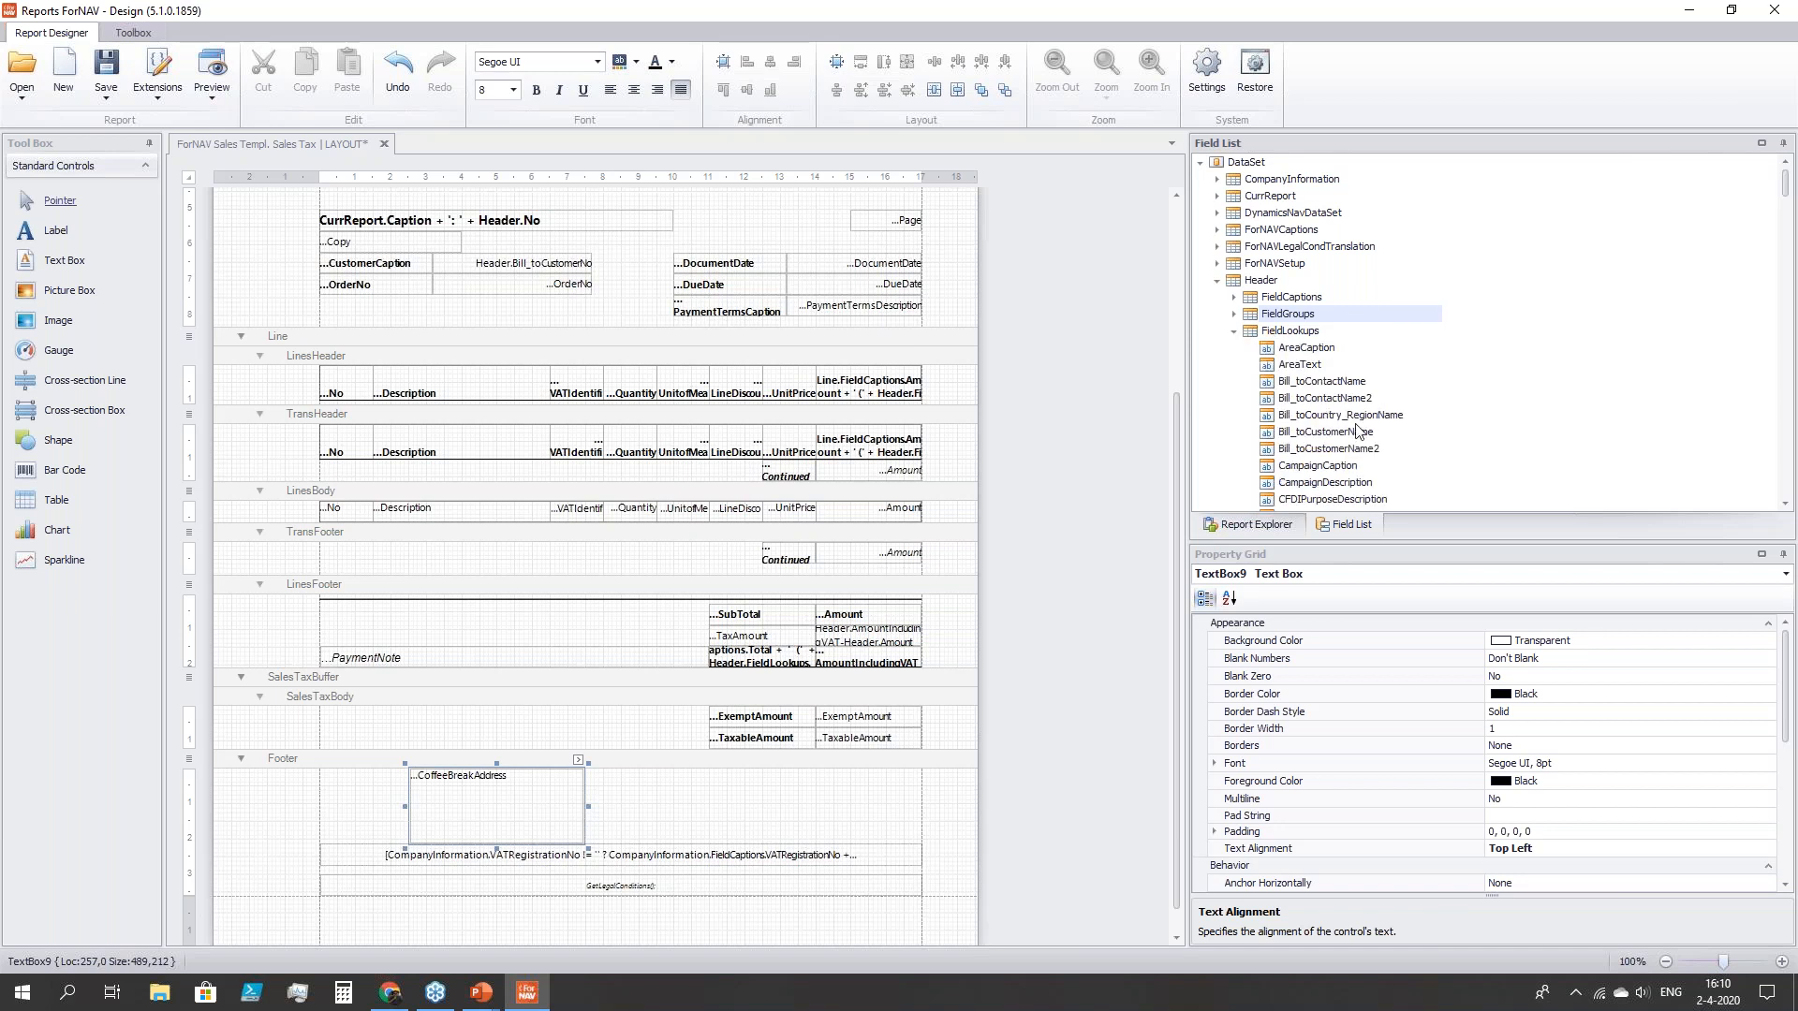
scroll(1358, 430, "down", 1)
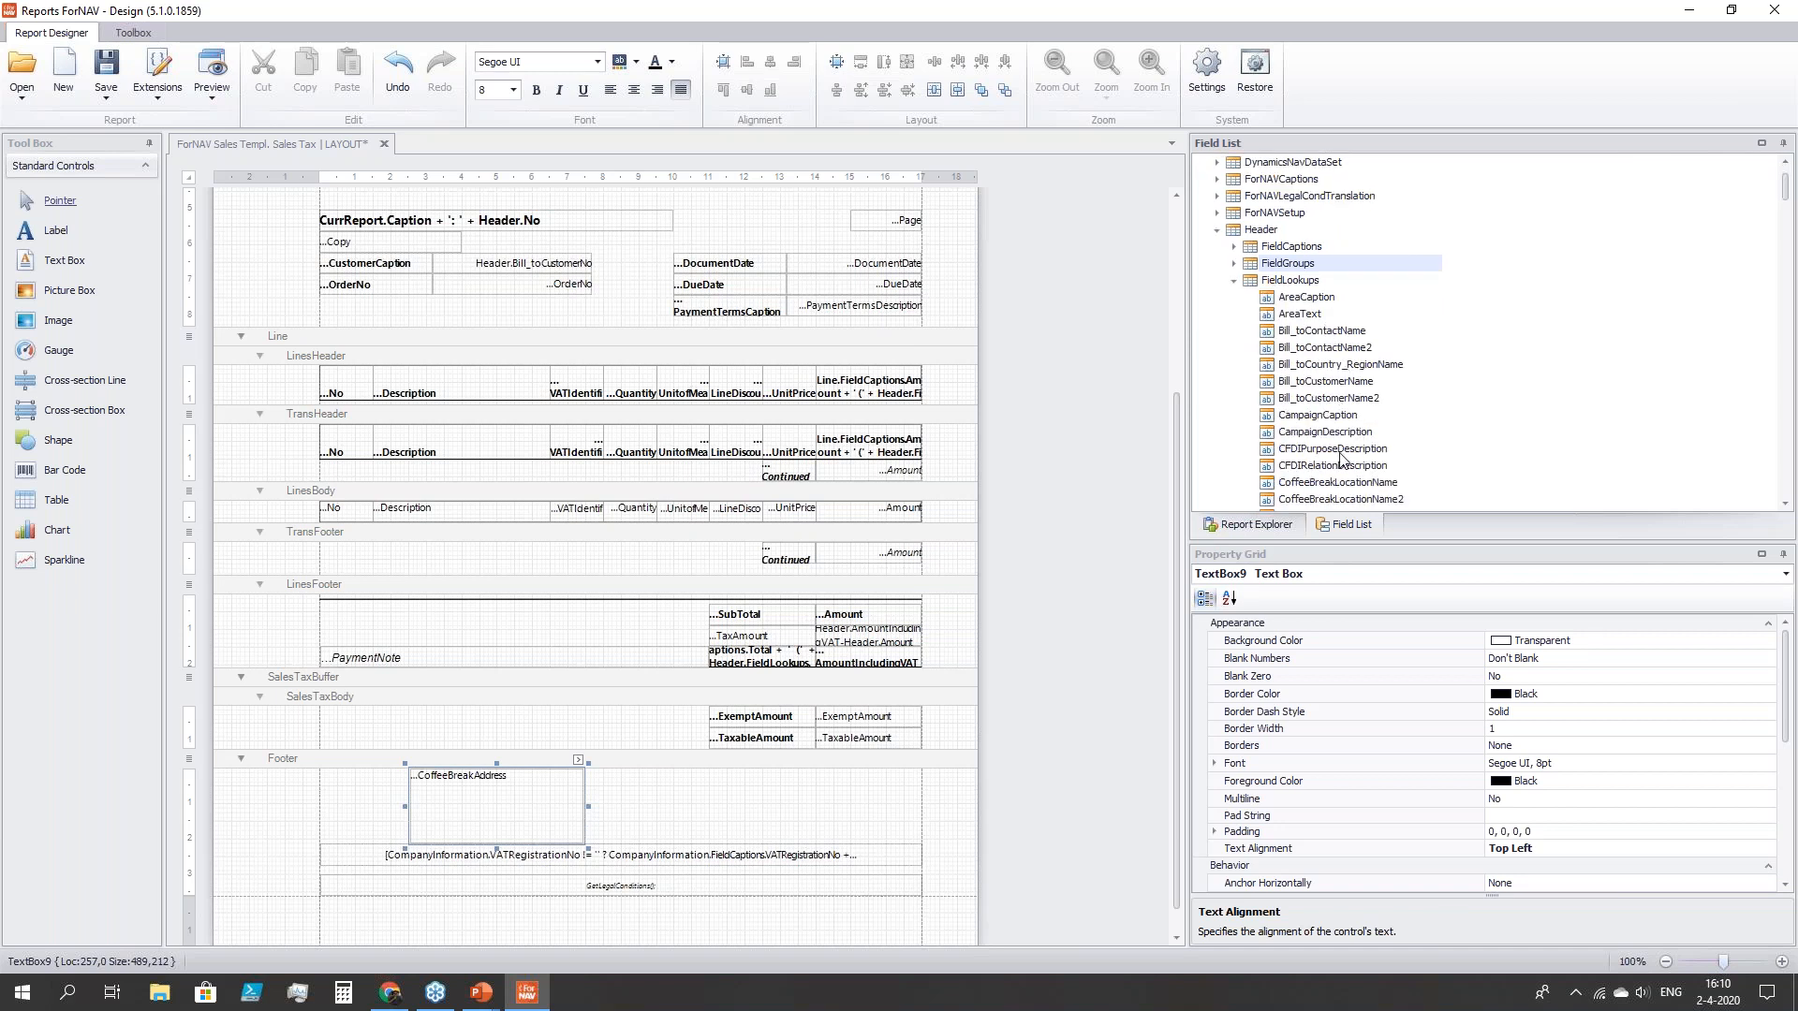
scroll(1339, 459, "down", 1)
left_click(1339, 433)
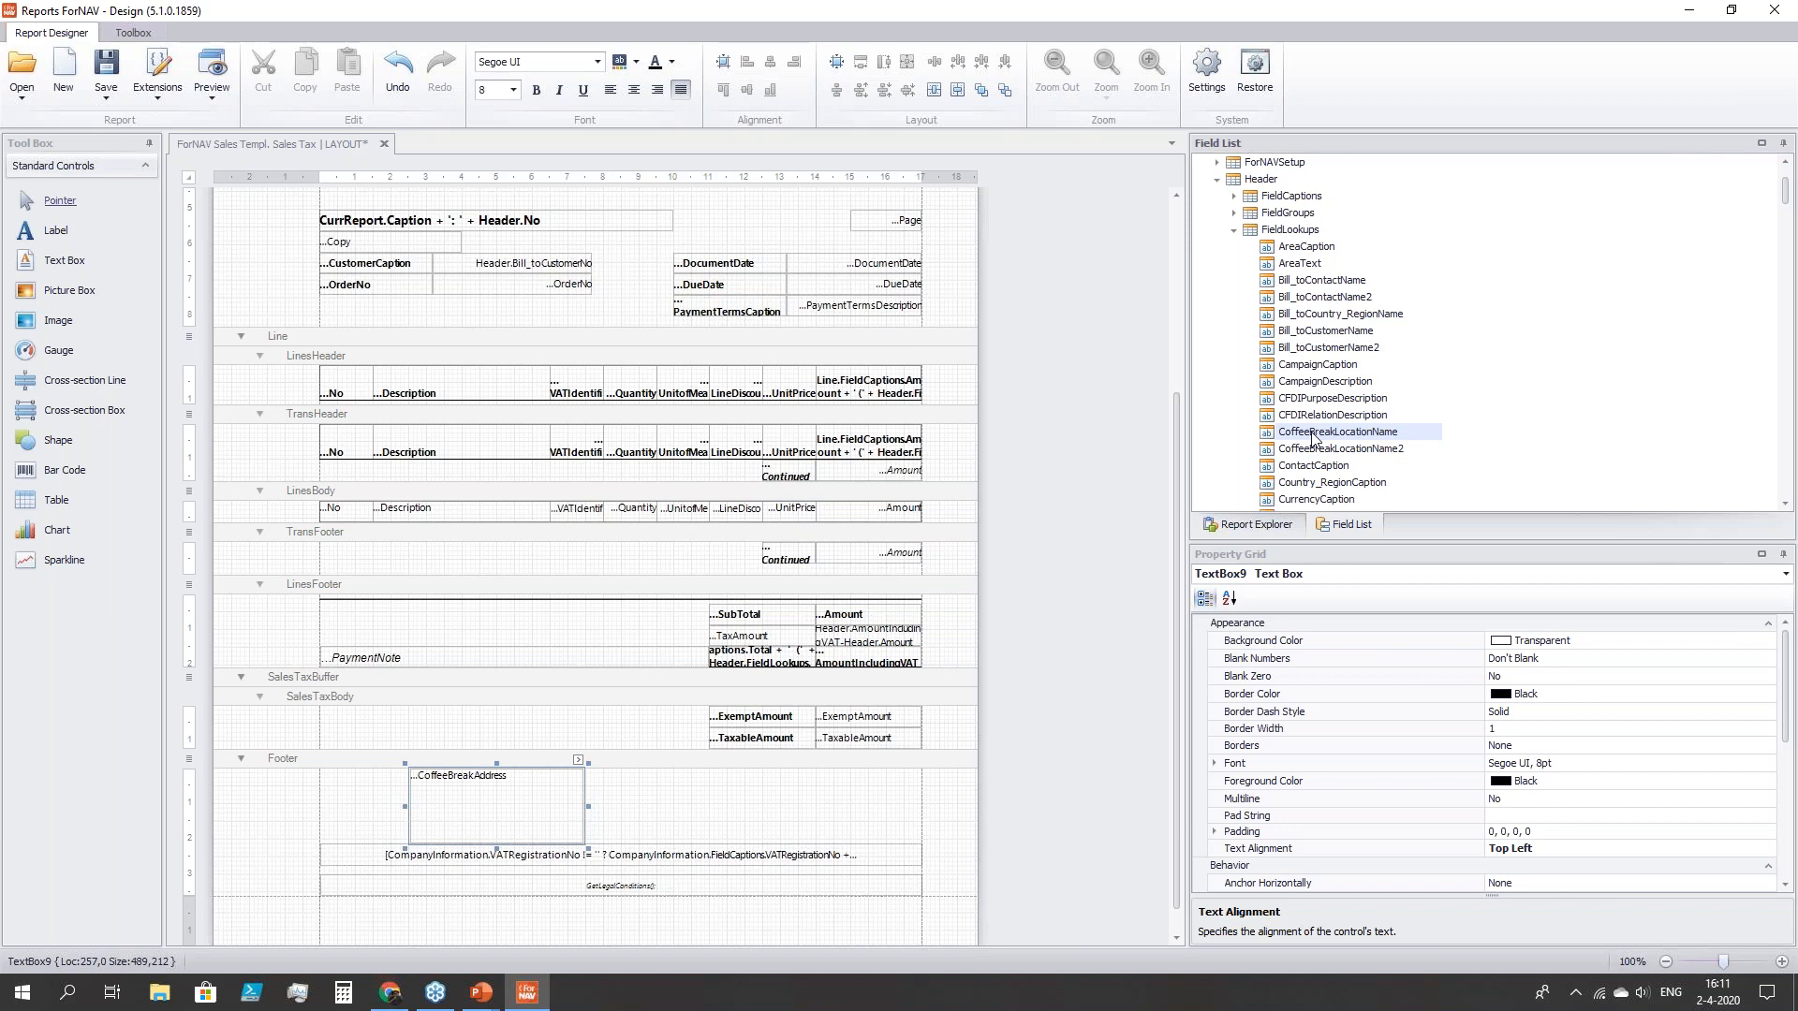
left_click_drag(1314, 438, 831, 783)
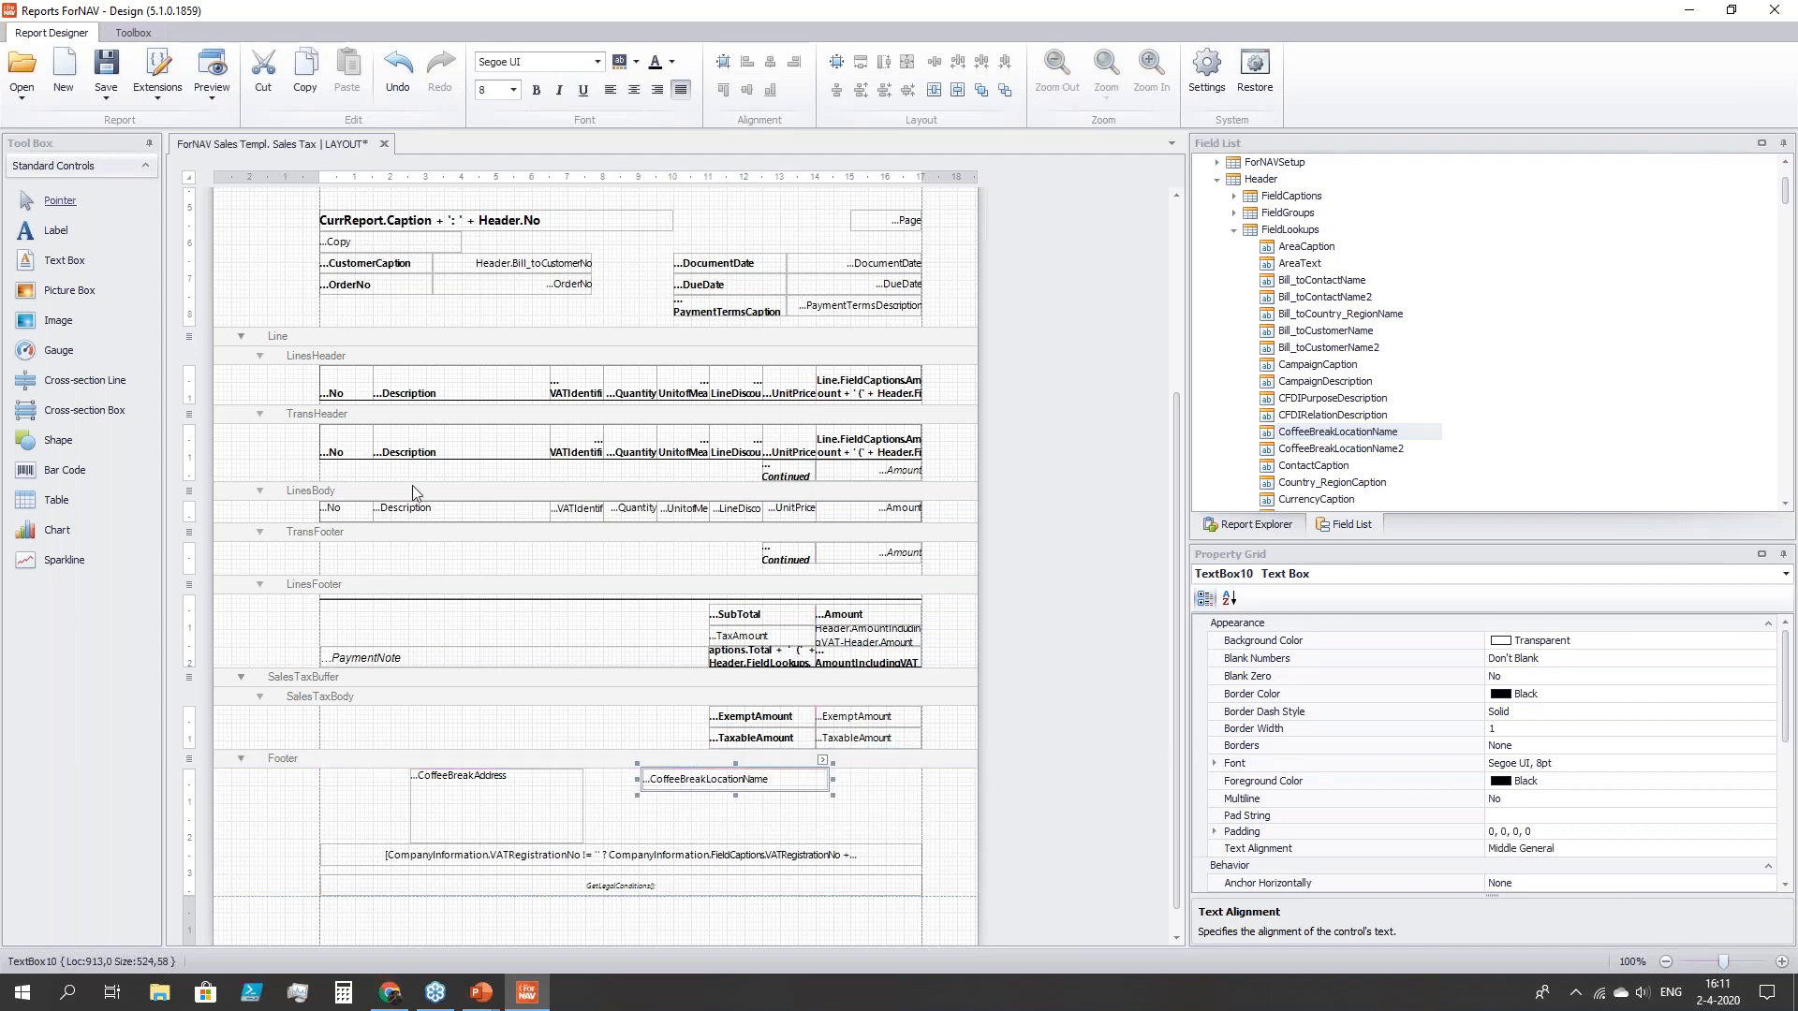
- Preview the Sales Template Sales Tax report in Business Central for the first posted sales invoice in the list
left_click(212, 62)
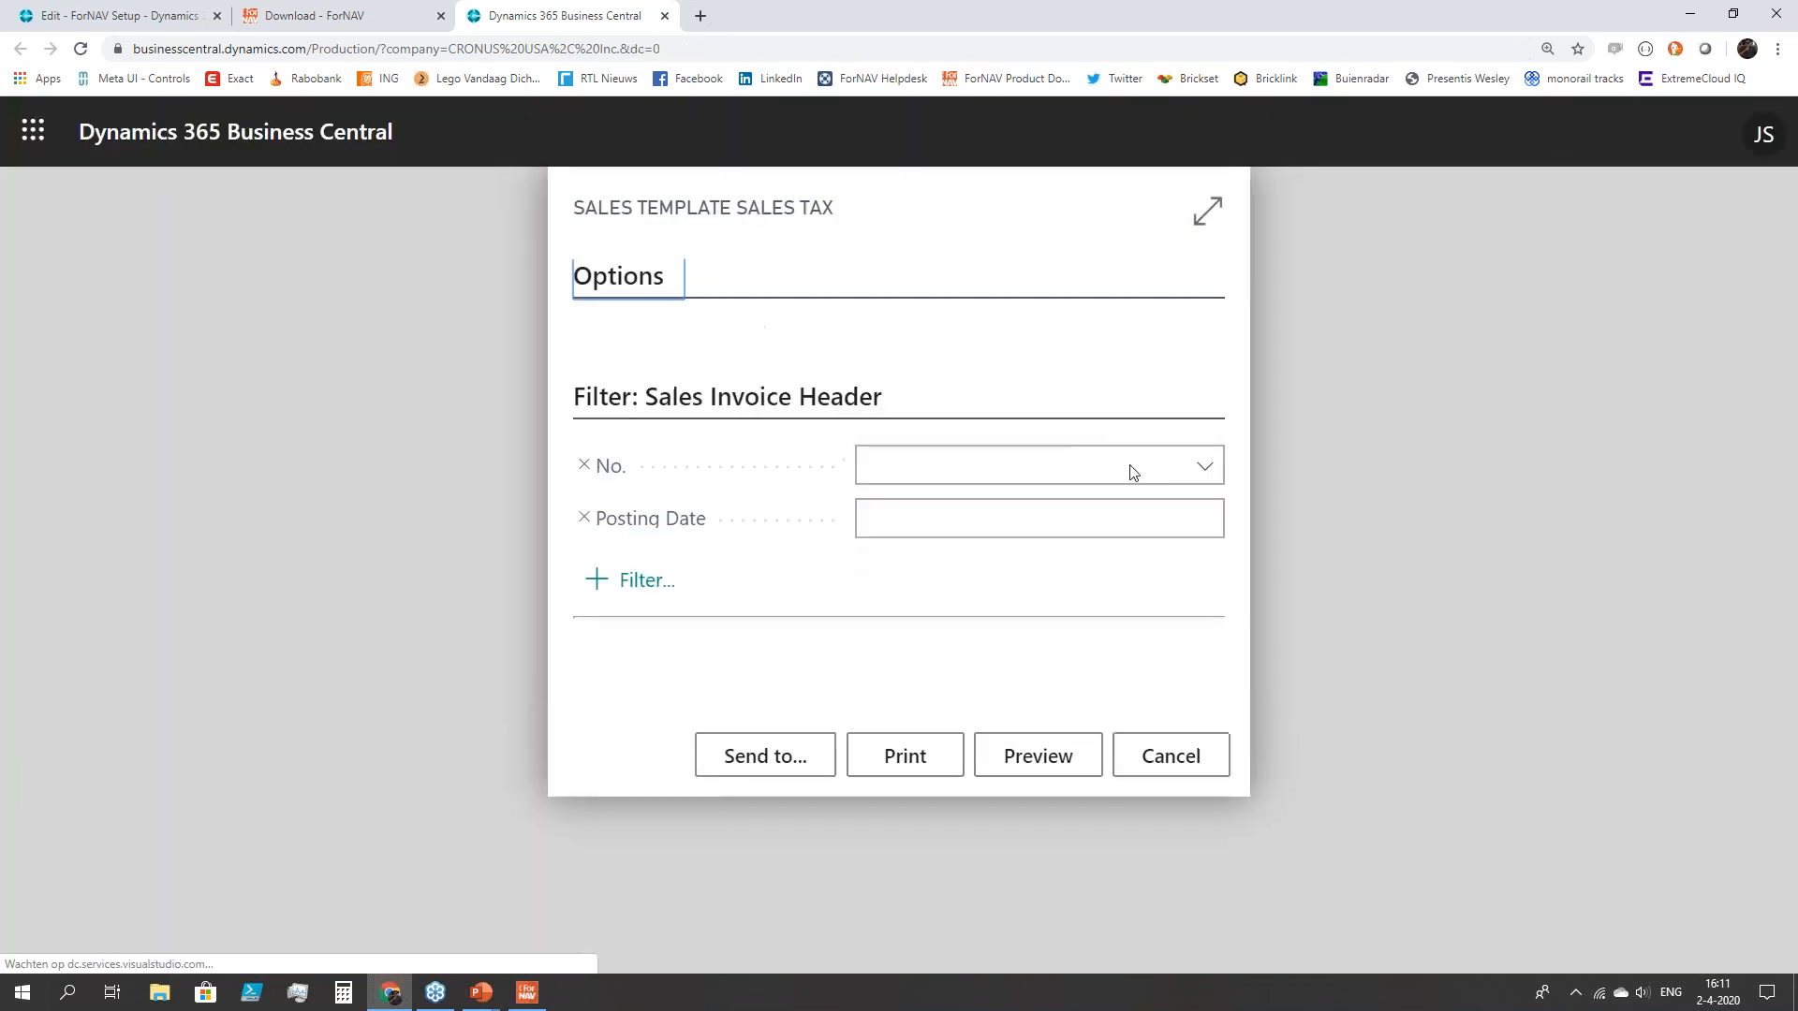
left_click(1205, 469)
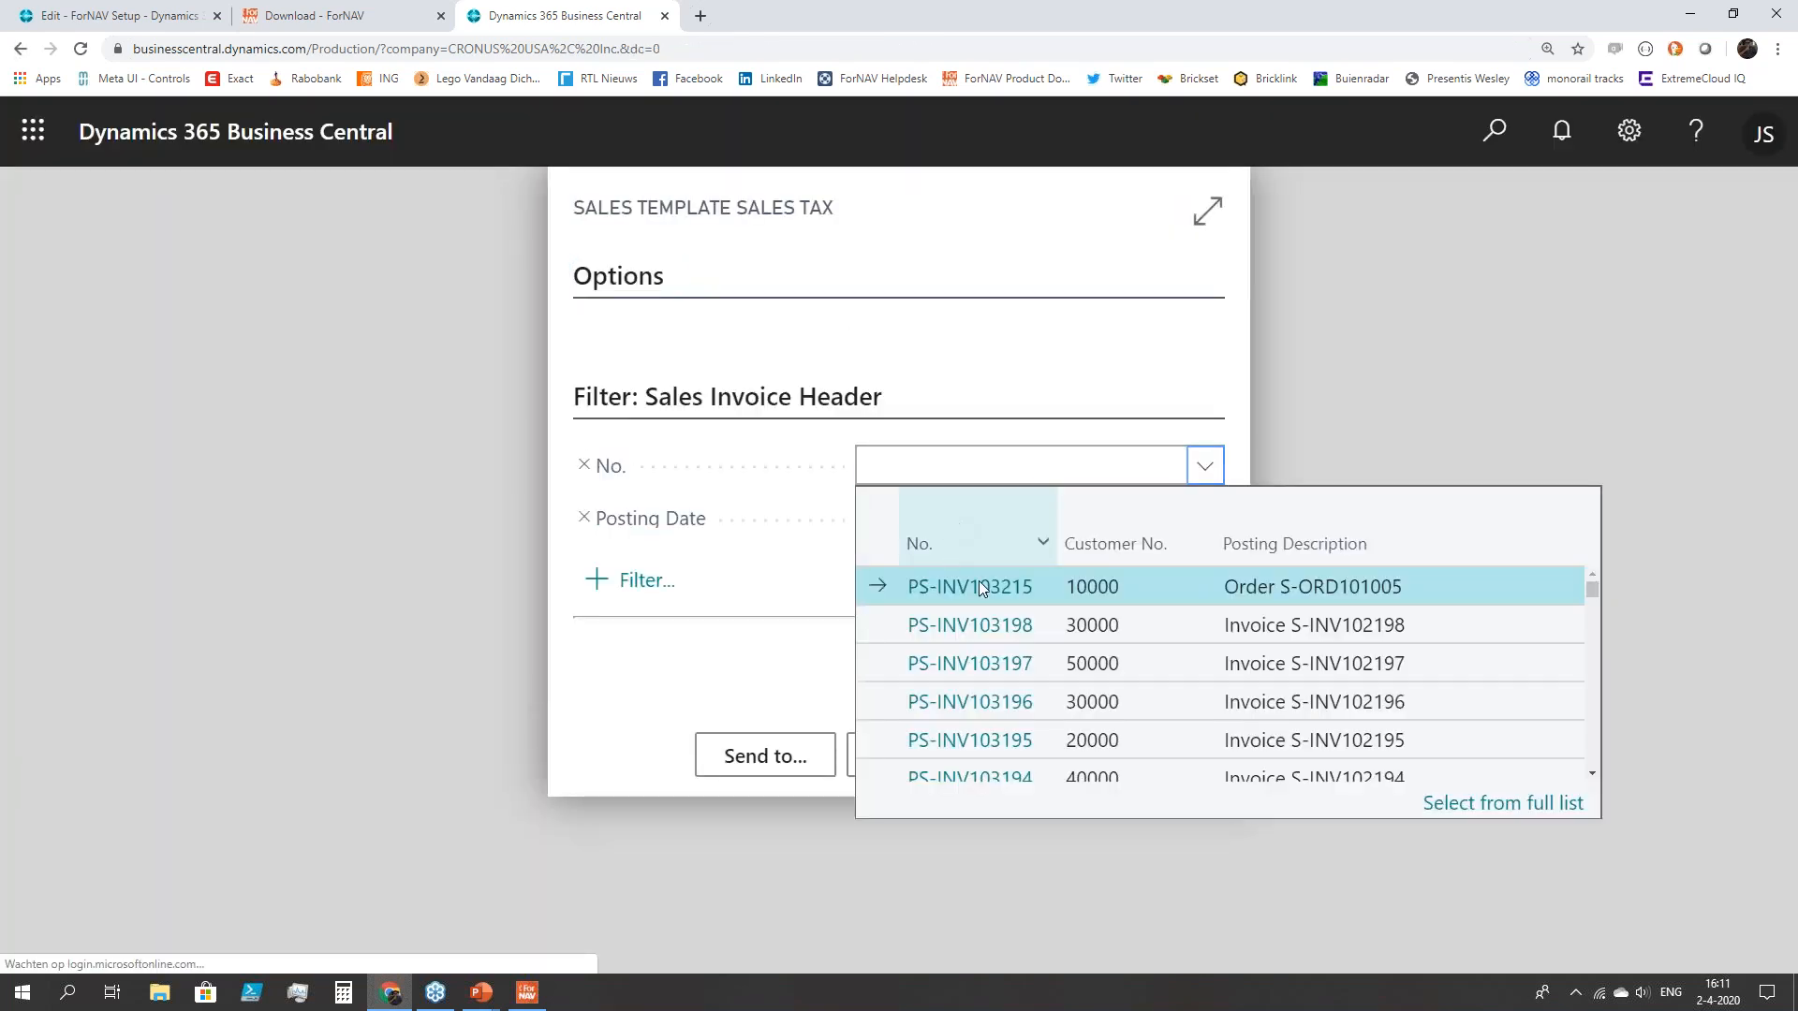
left_click(1118, 582)
left_click(1058, 770)
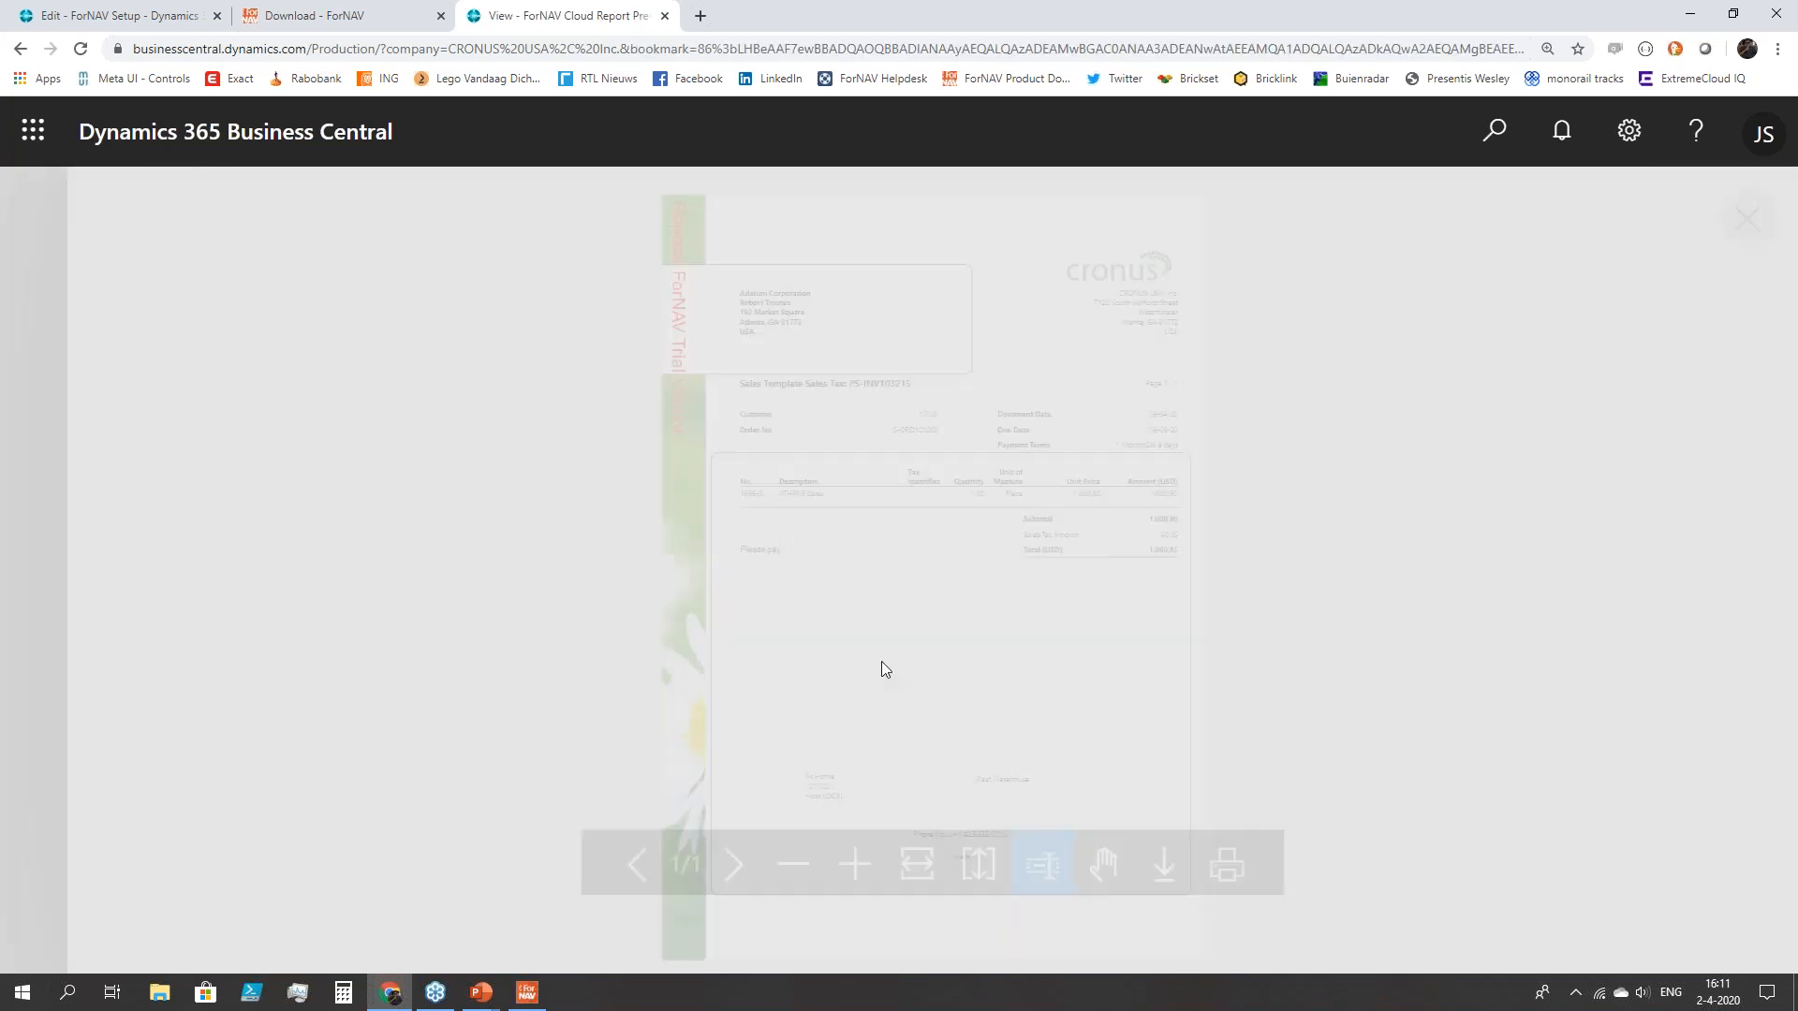
- Examine the Coffee Break address block and location name in the invoice footer at page width, and close the preview
left_click(916, 862)
scroll(944, 690, "down", 10)
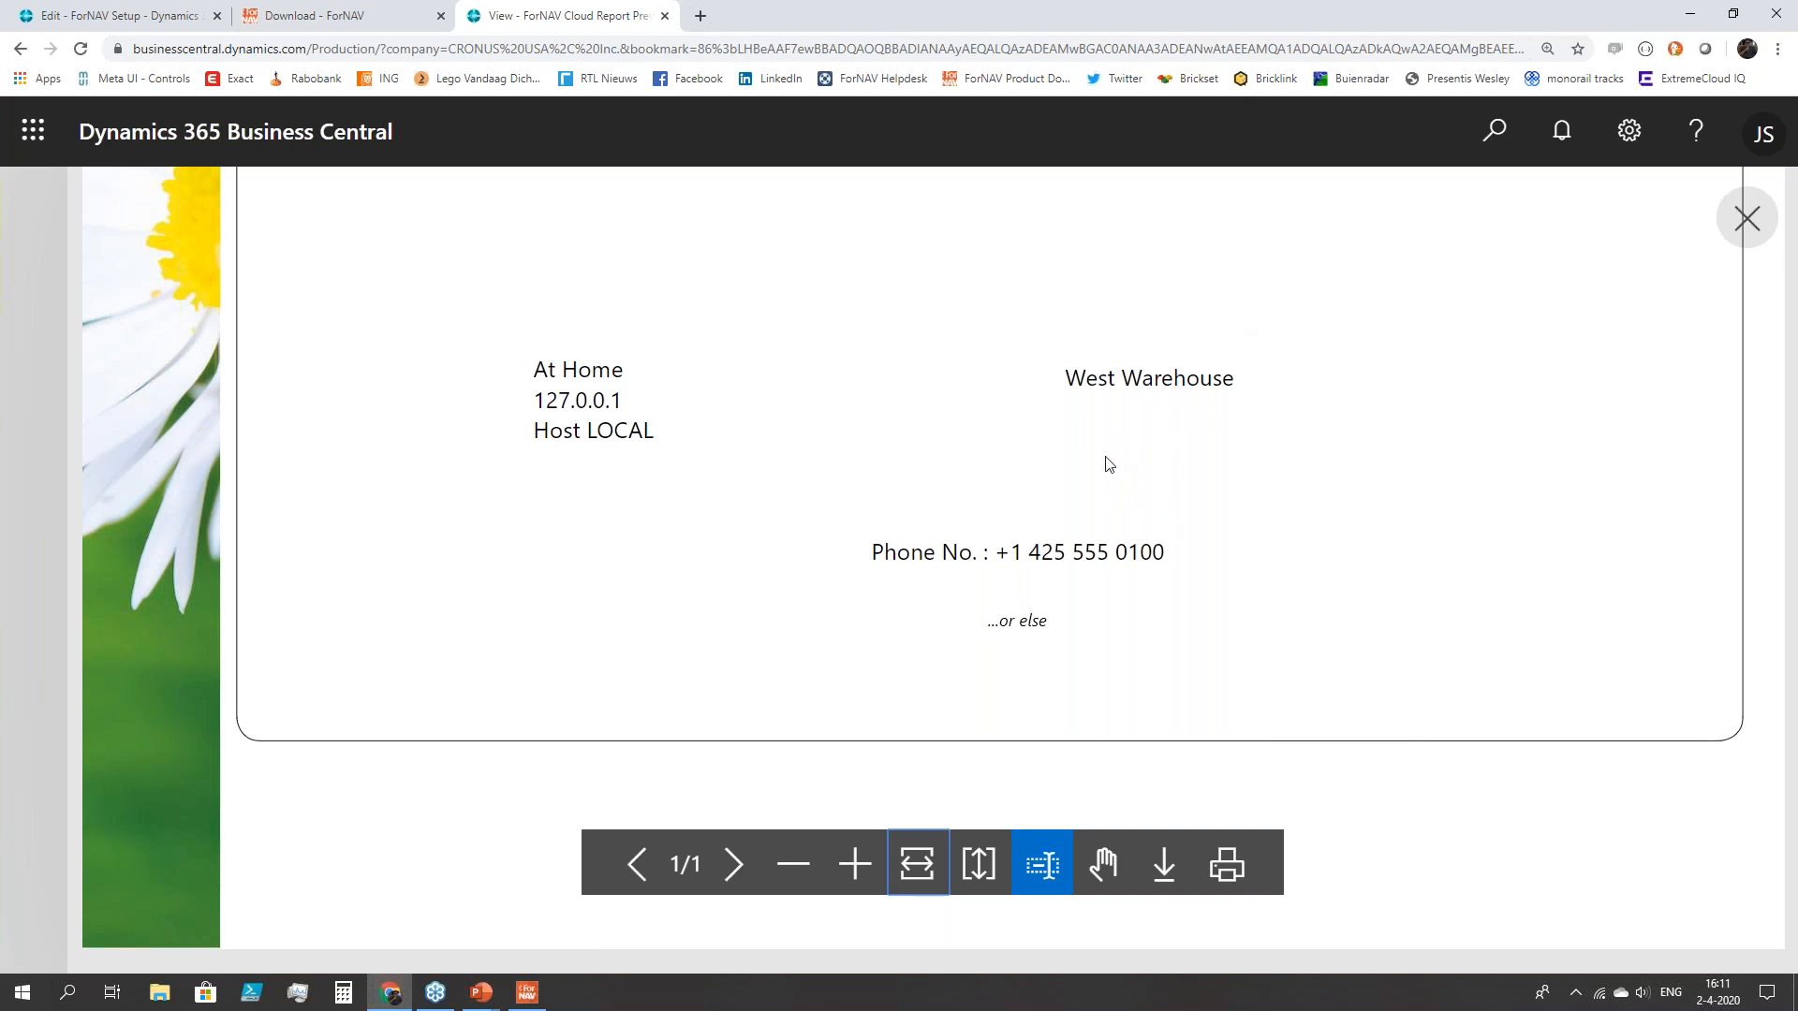
scroll(1107, 465, "up", 3)
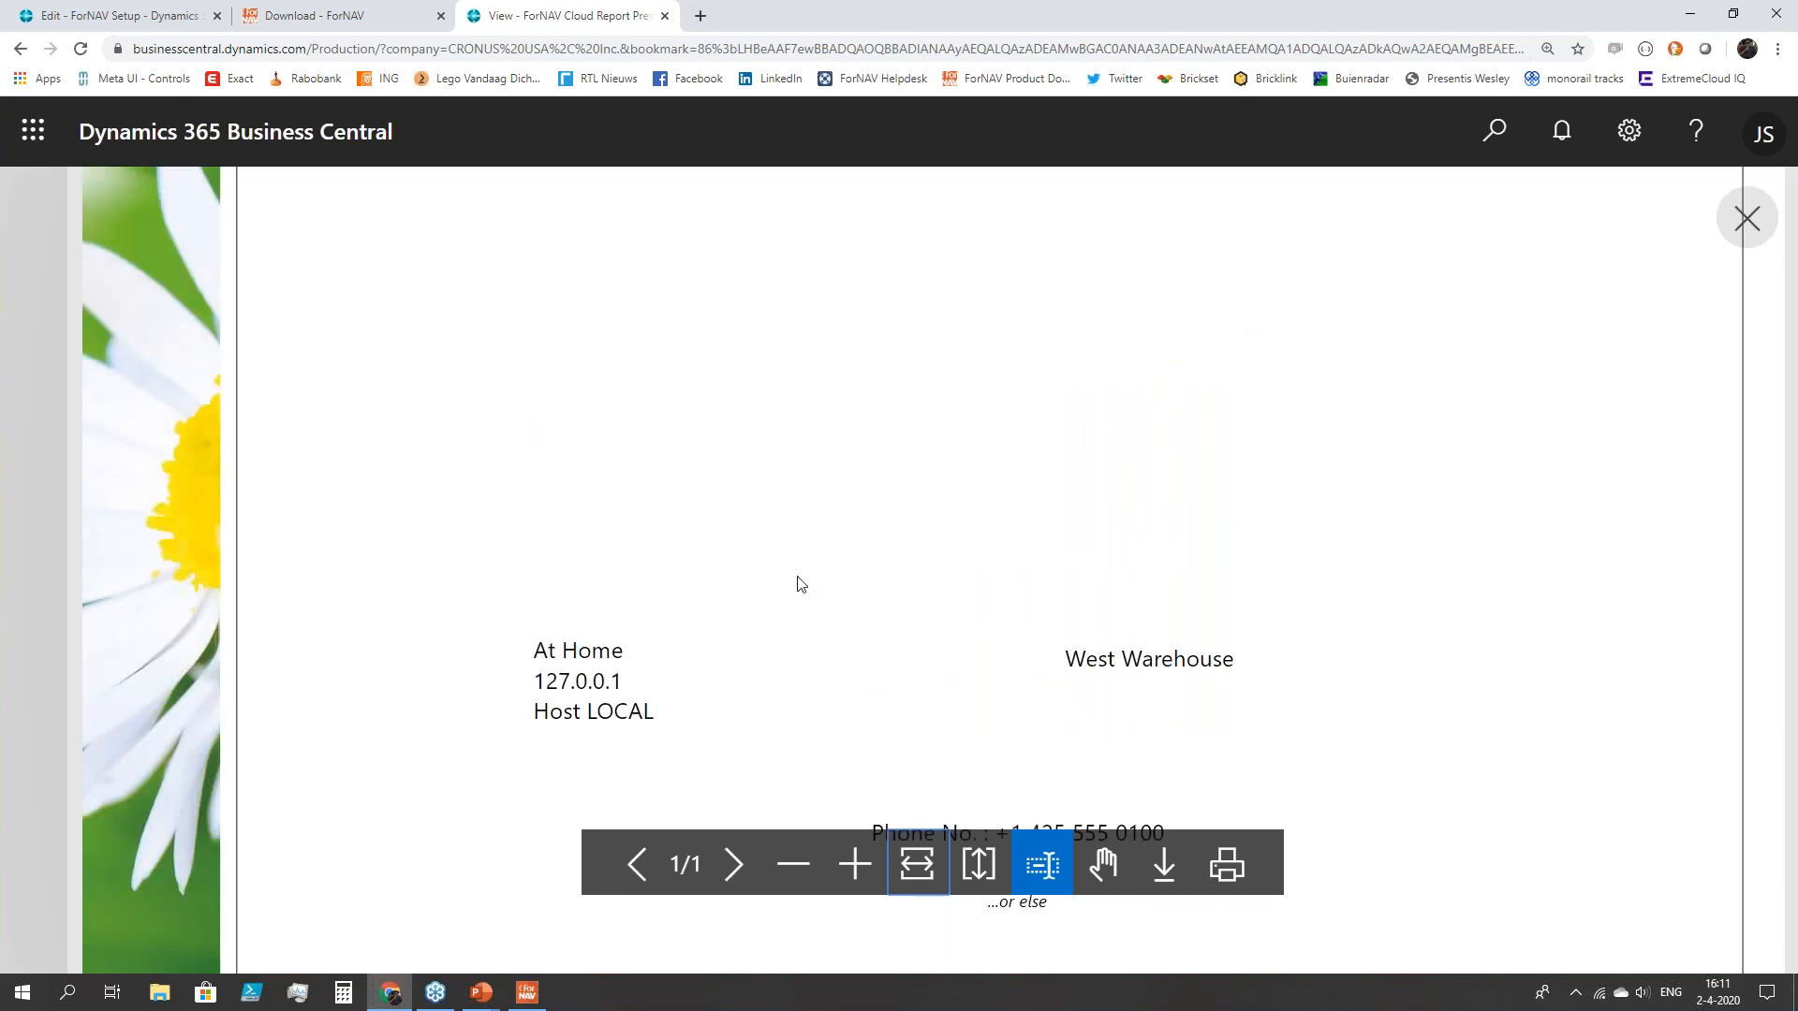
left_click(665, 18)
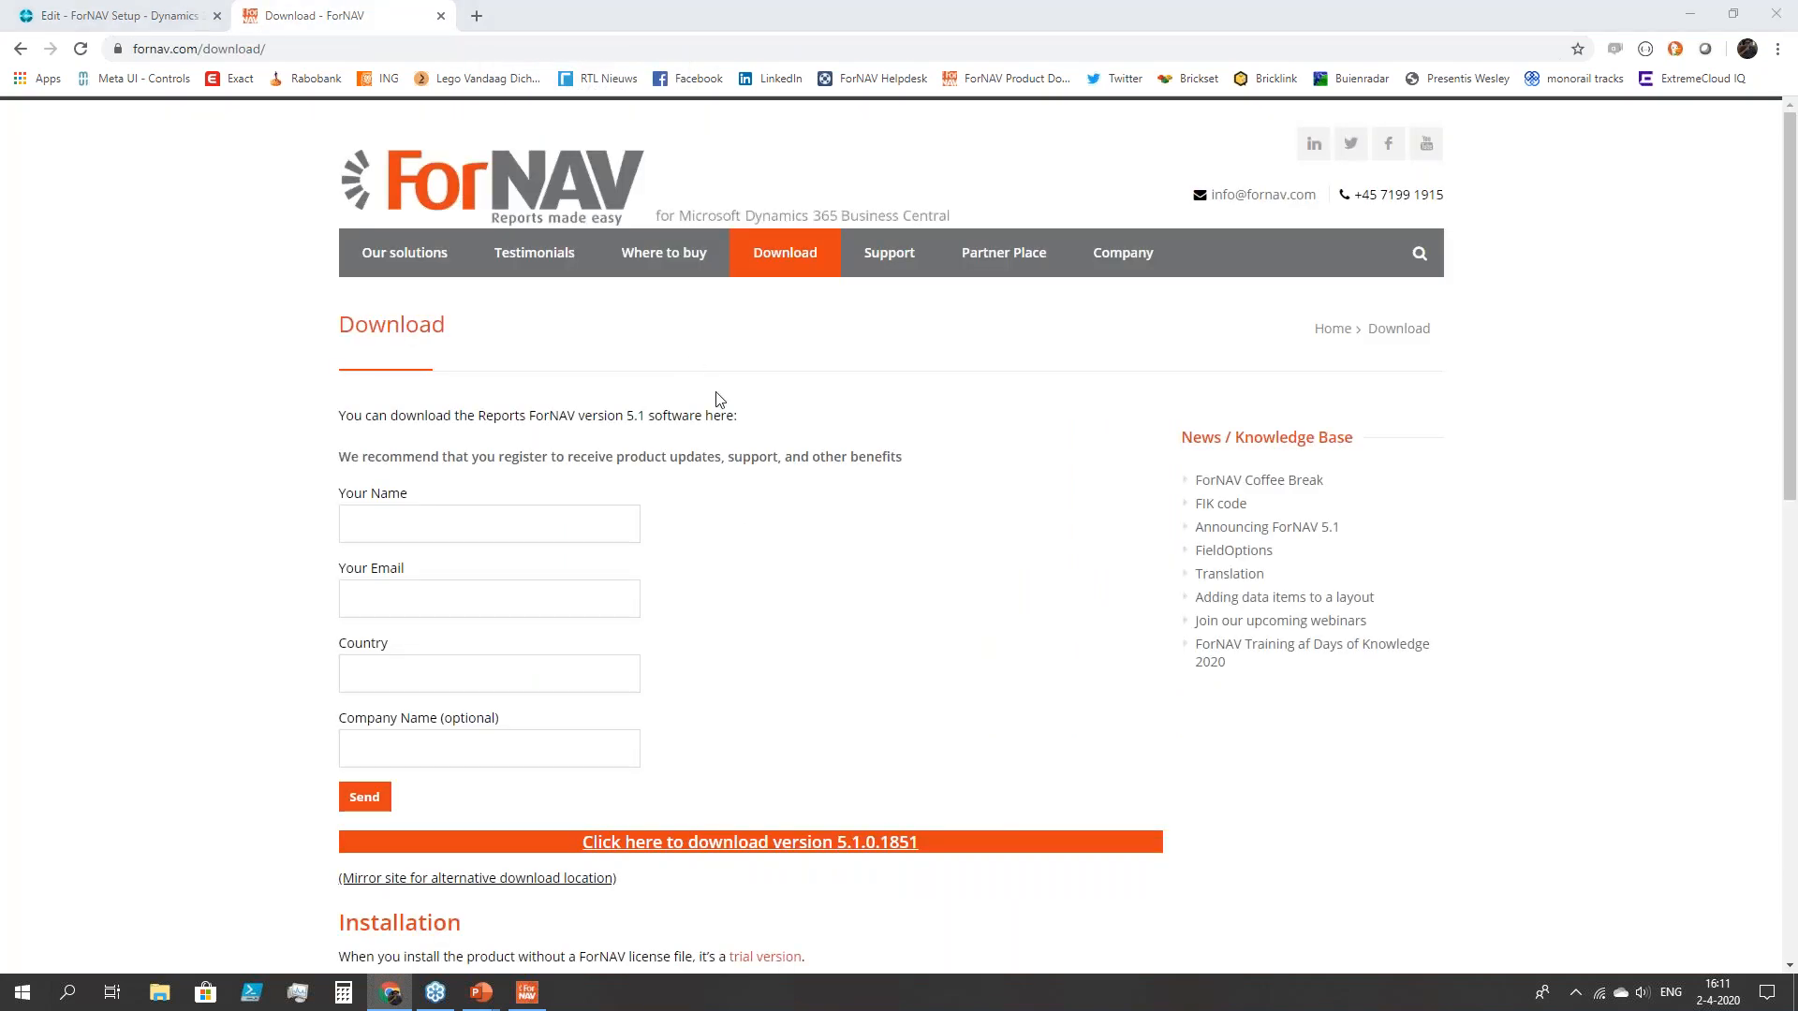
- Return to the ForNAV designer and enlarge the LinesBody section to a height of about 32 mm
key("alt+Tab")
left_click(1062, 646)
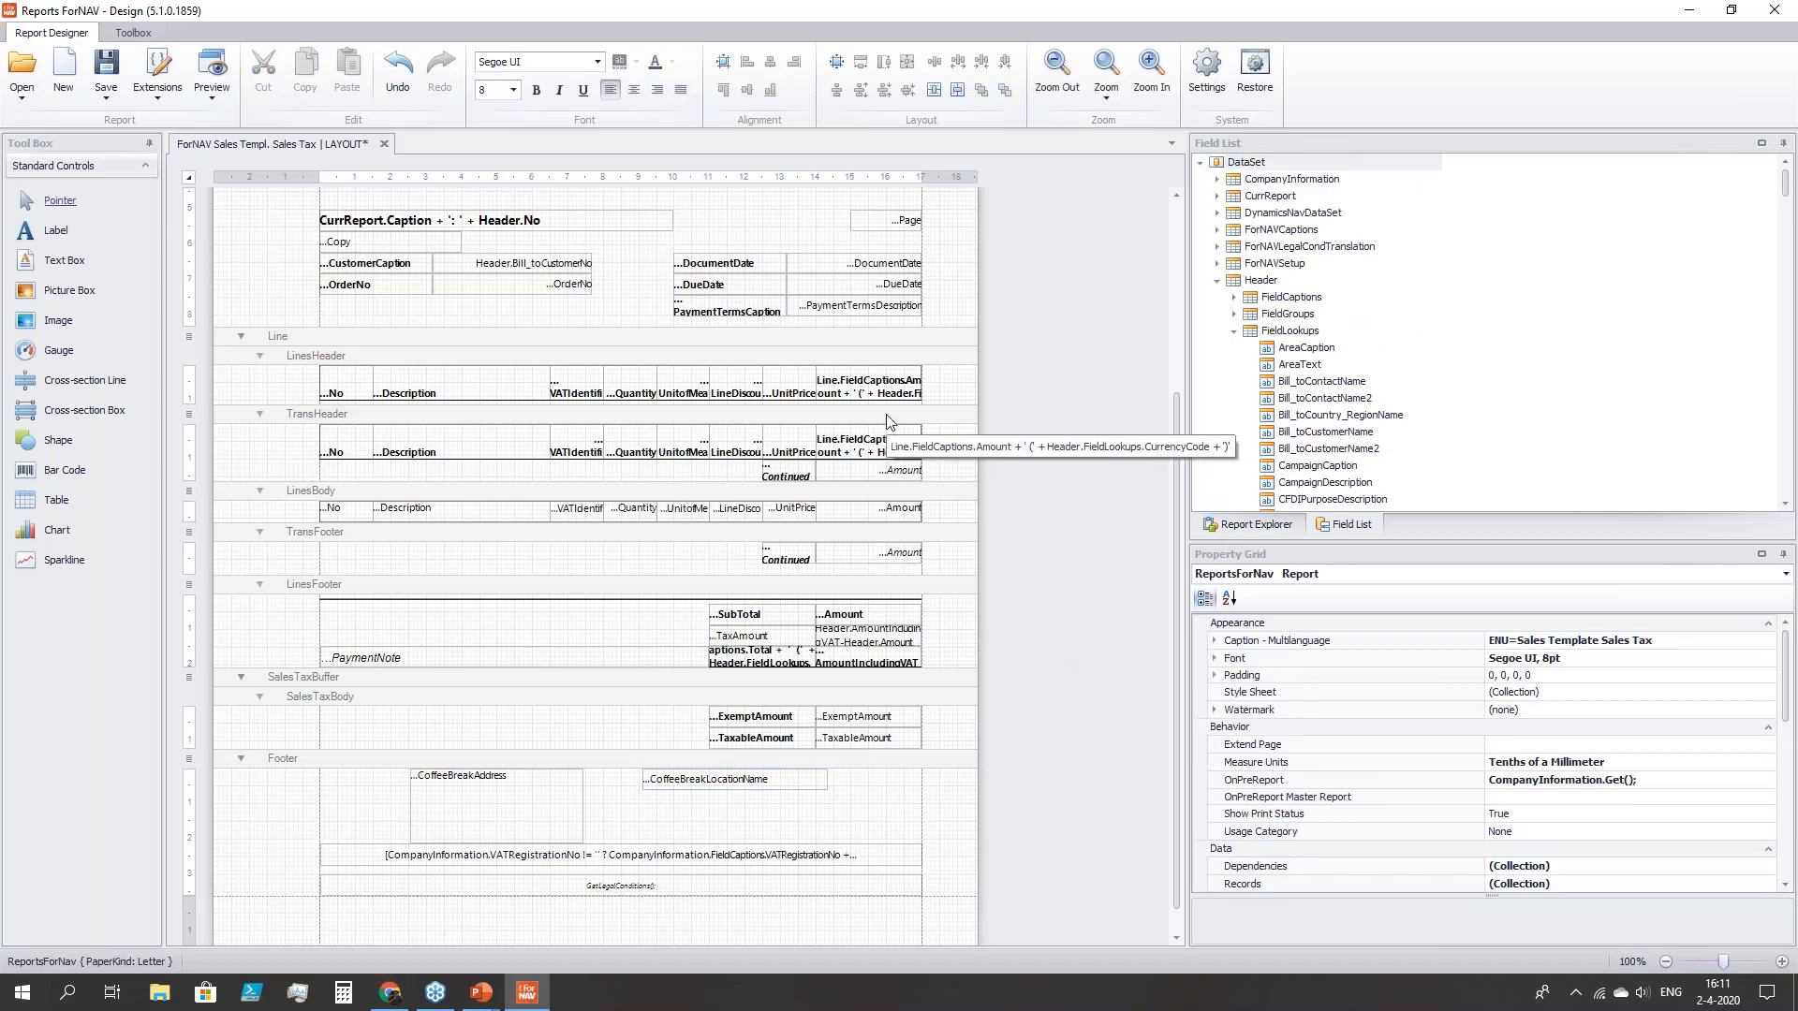
left_click_drag(287, 523, 296, 617)
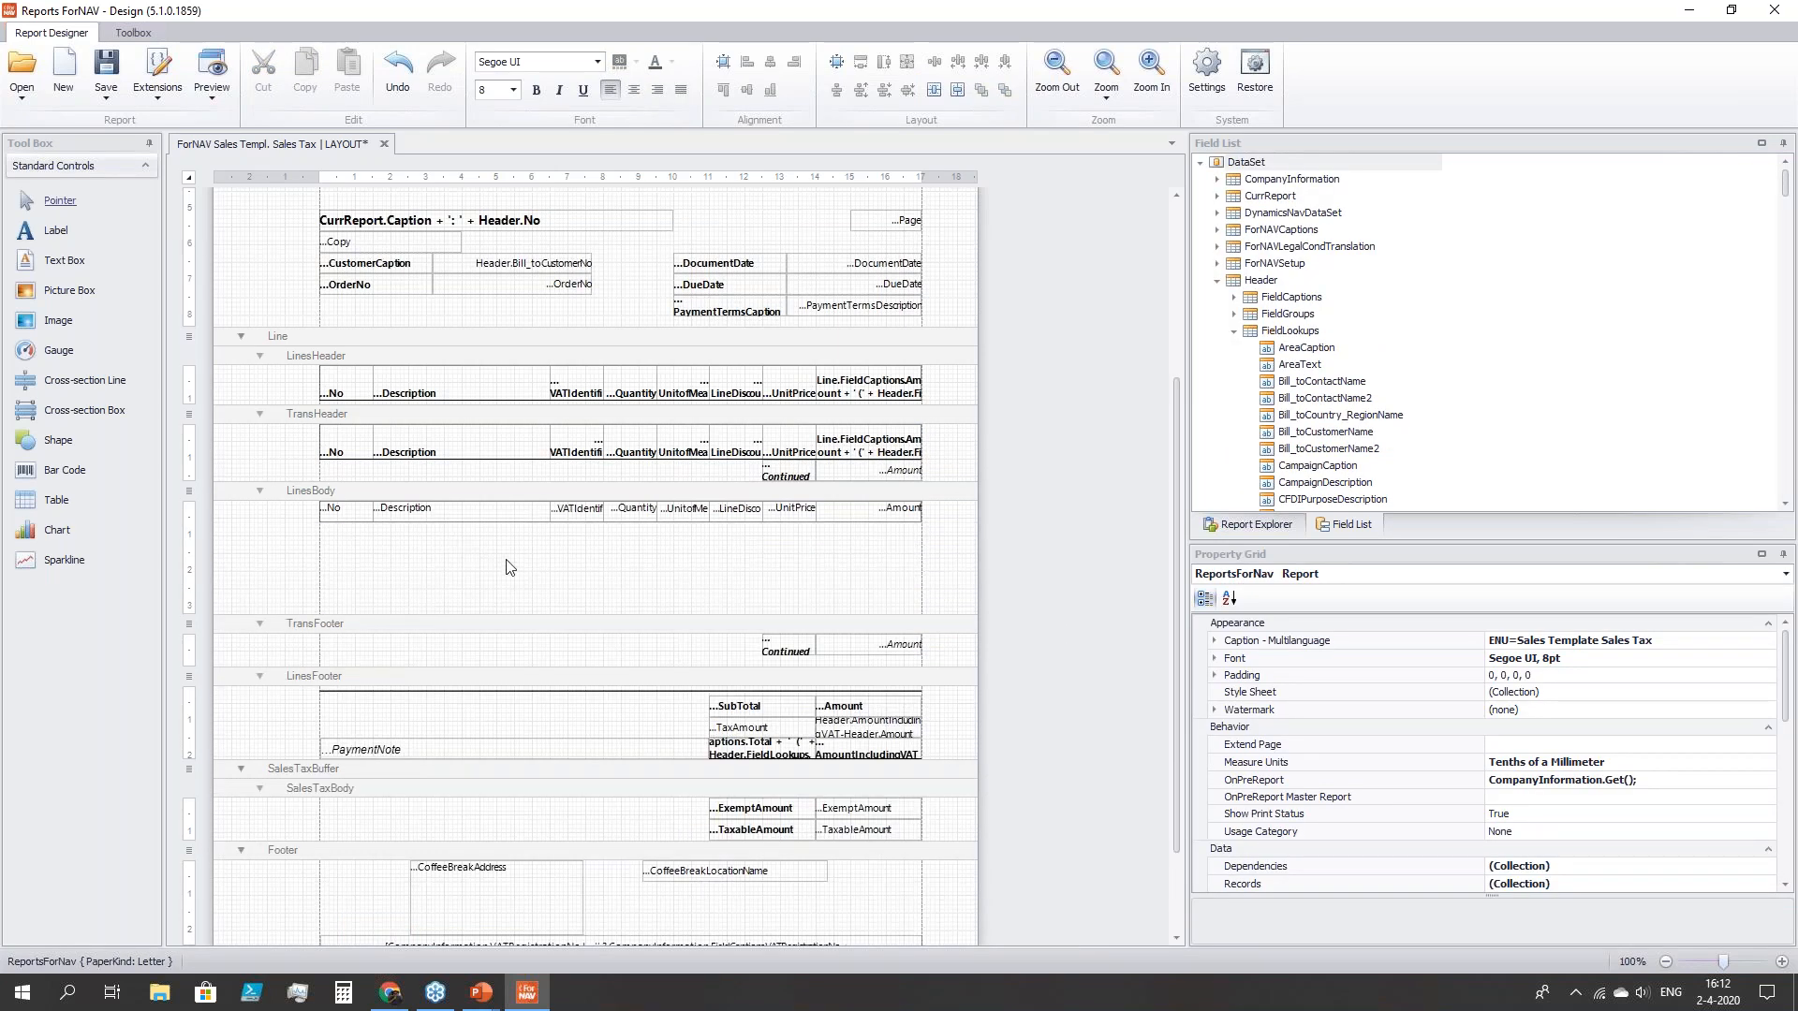
- Add the Line record's CoffeeBreakBarcode field as a text box beneath the Description column in LinesBody
left_click(1234, 331)
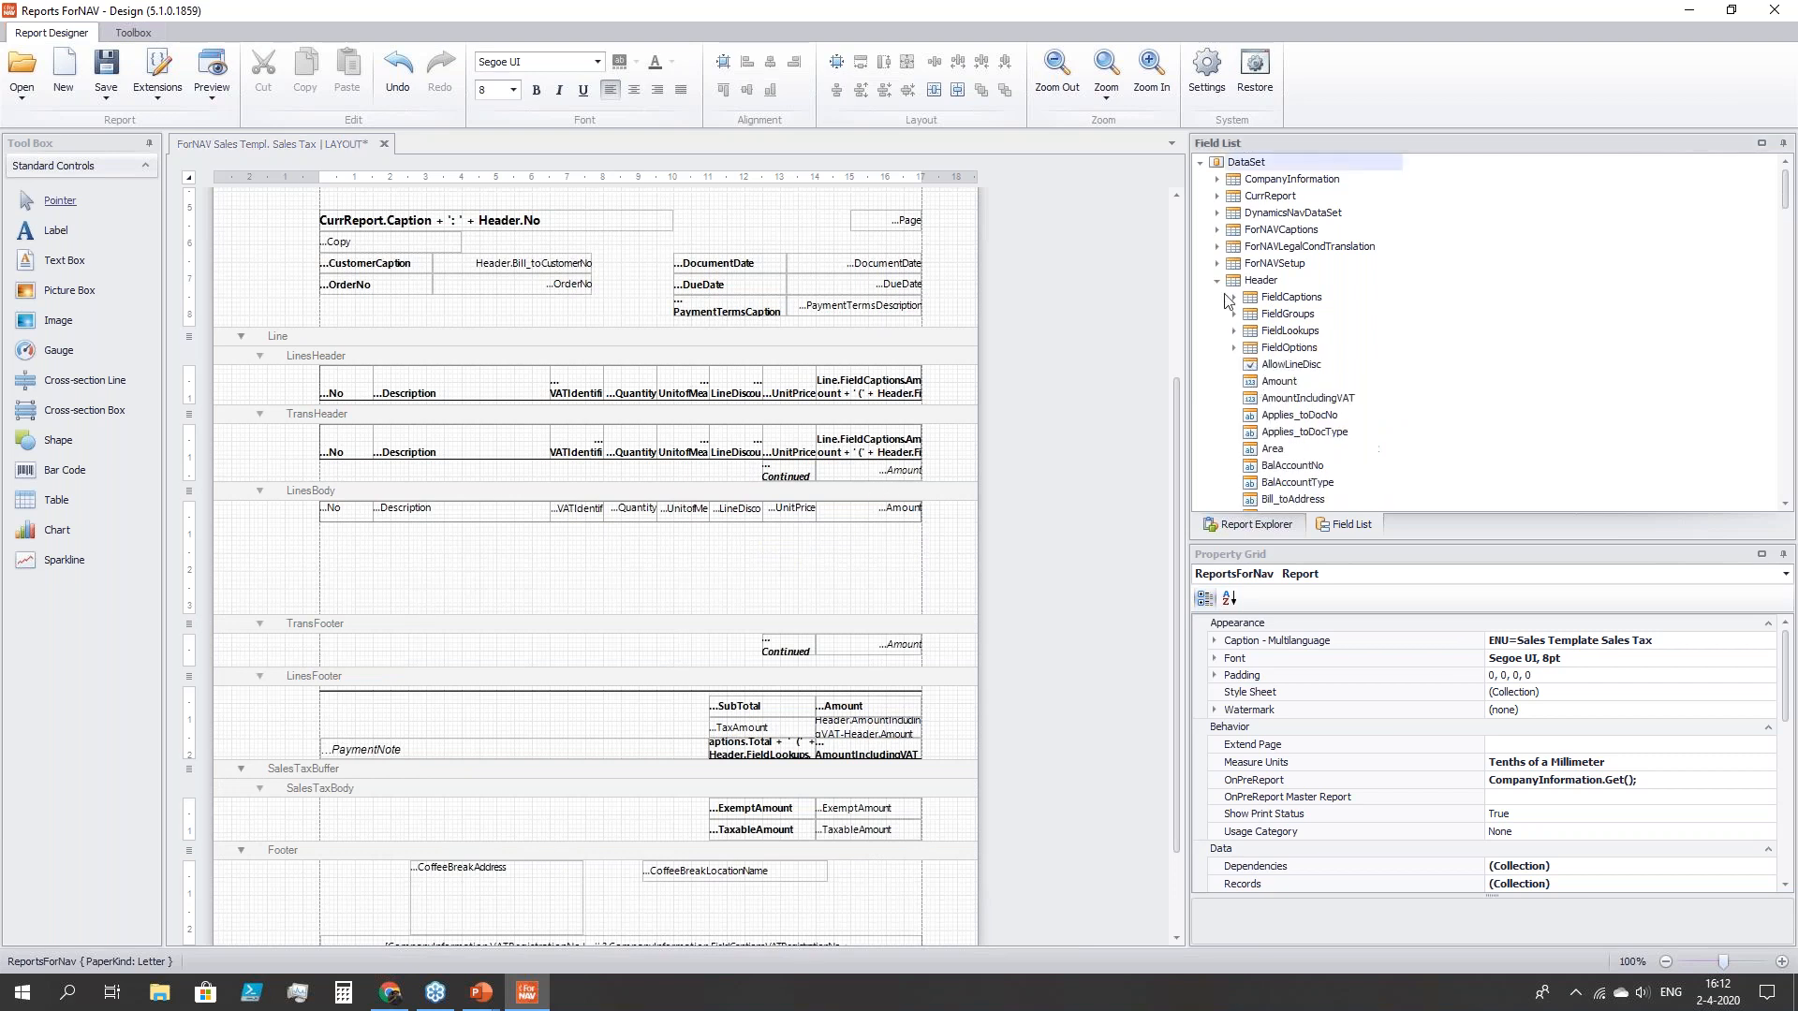
left_click(1217, 280)
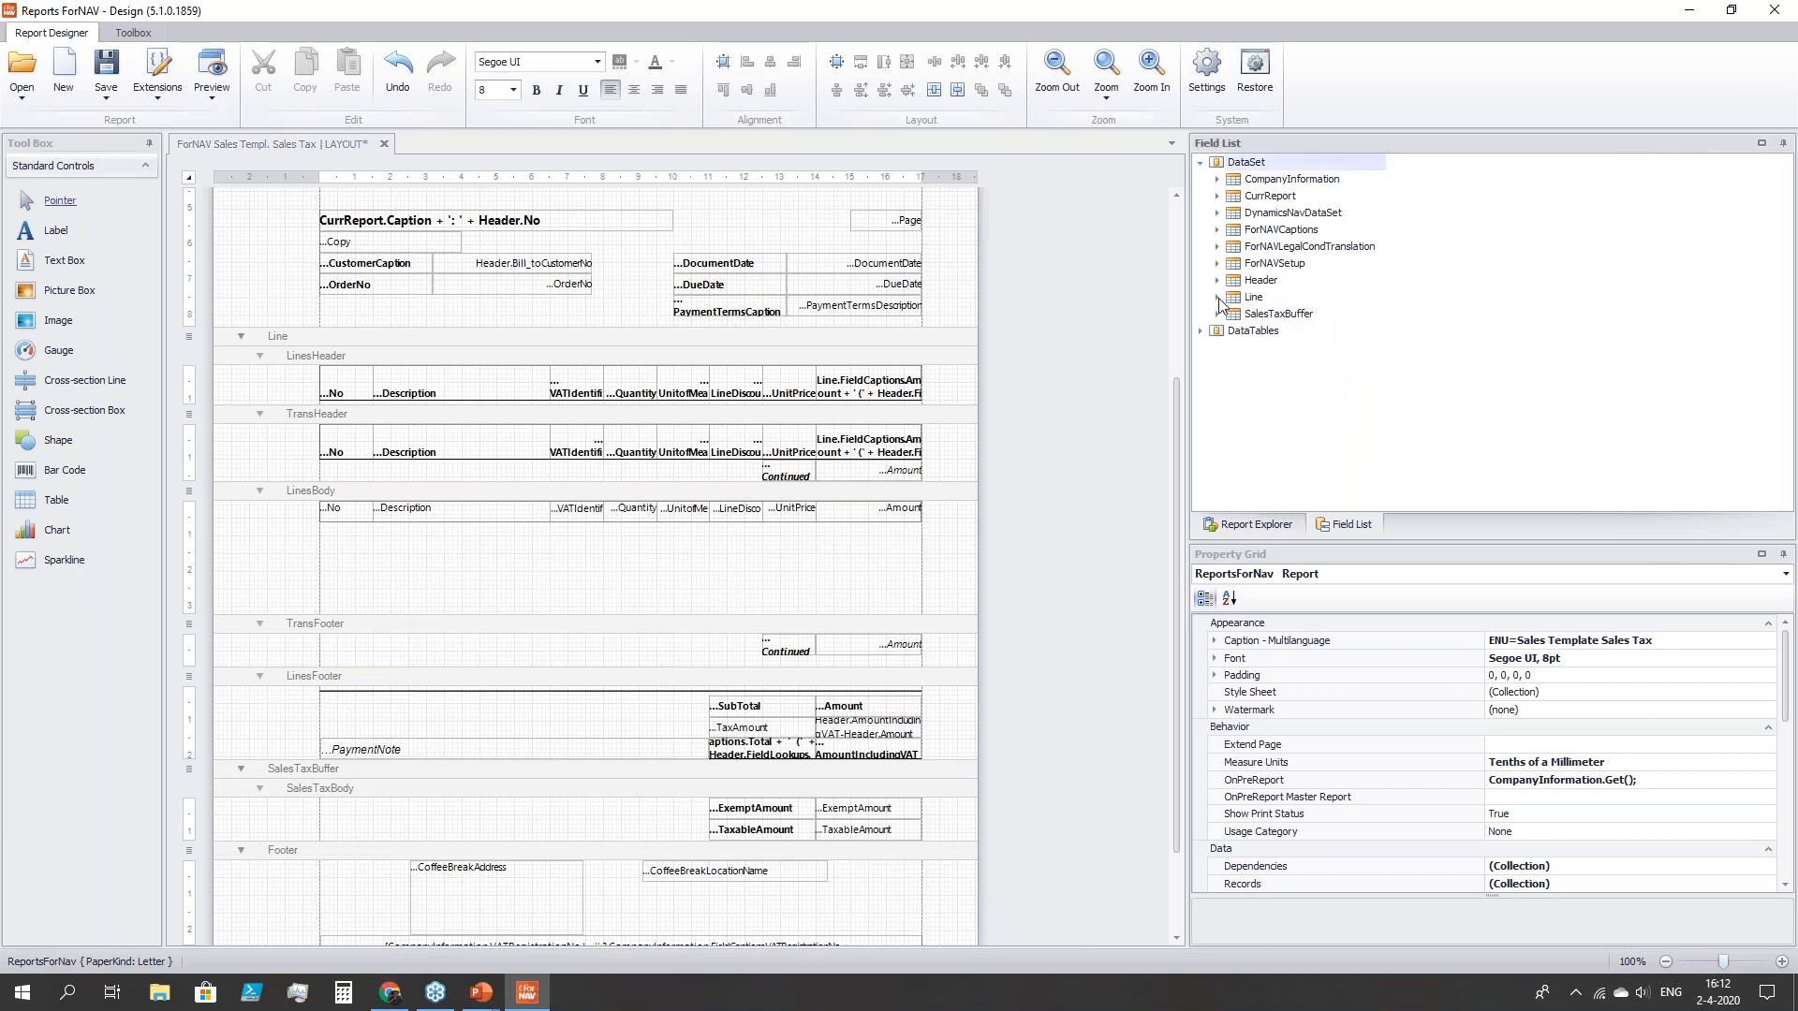
left_click(1218, 298)
scroll(1287, 392, "down", 3)
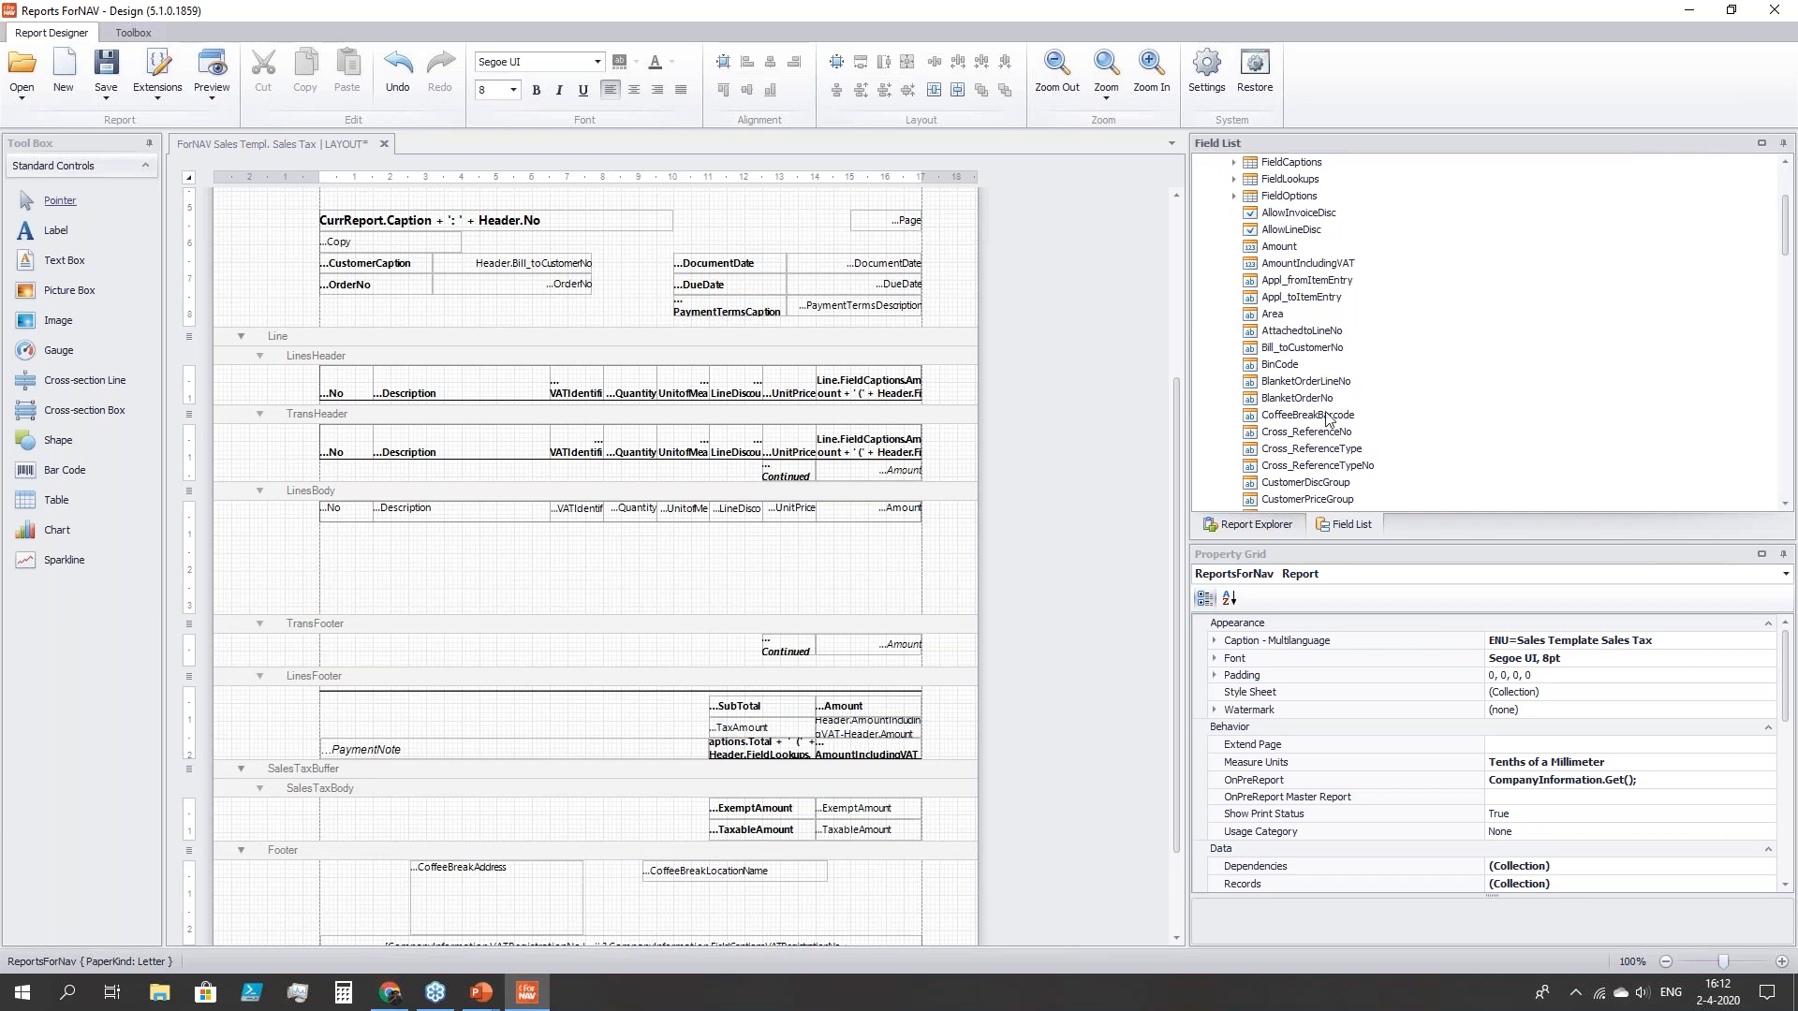
left_click(1323, 418)
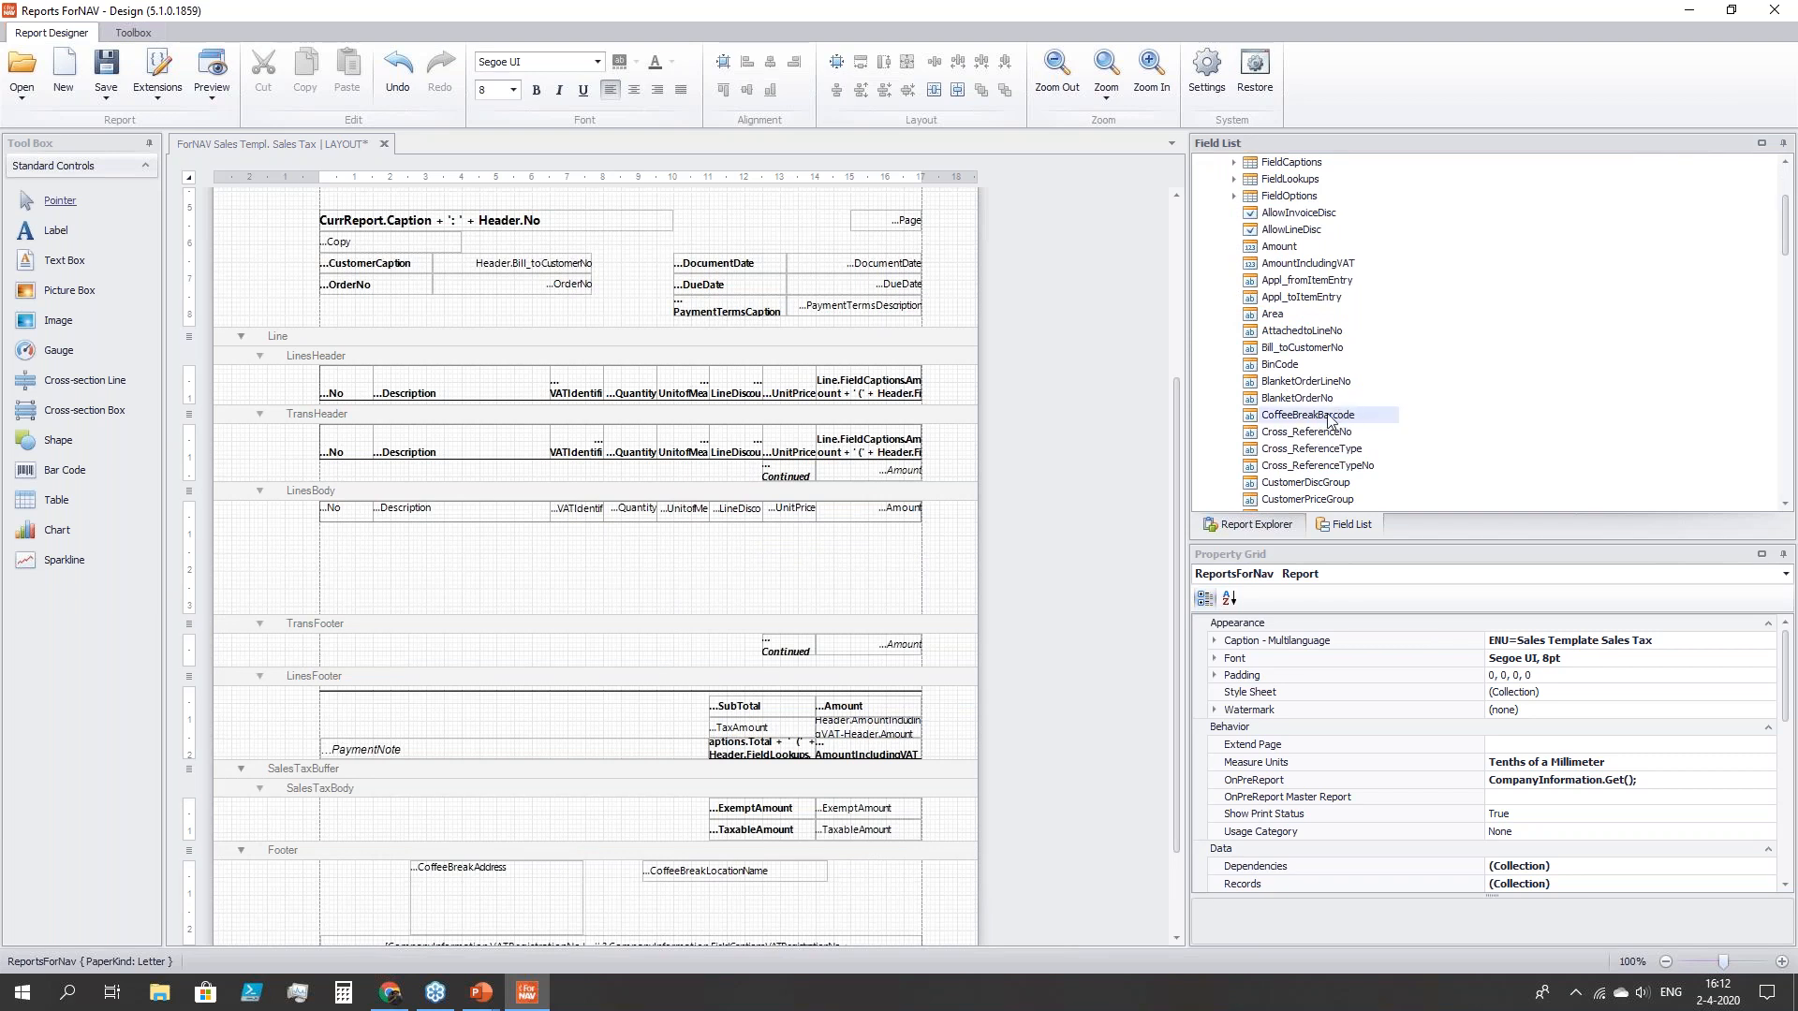
left_click_drag(1330, 419, 420, 538)
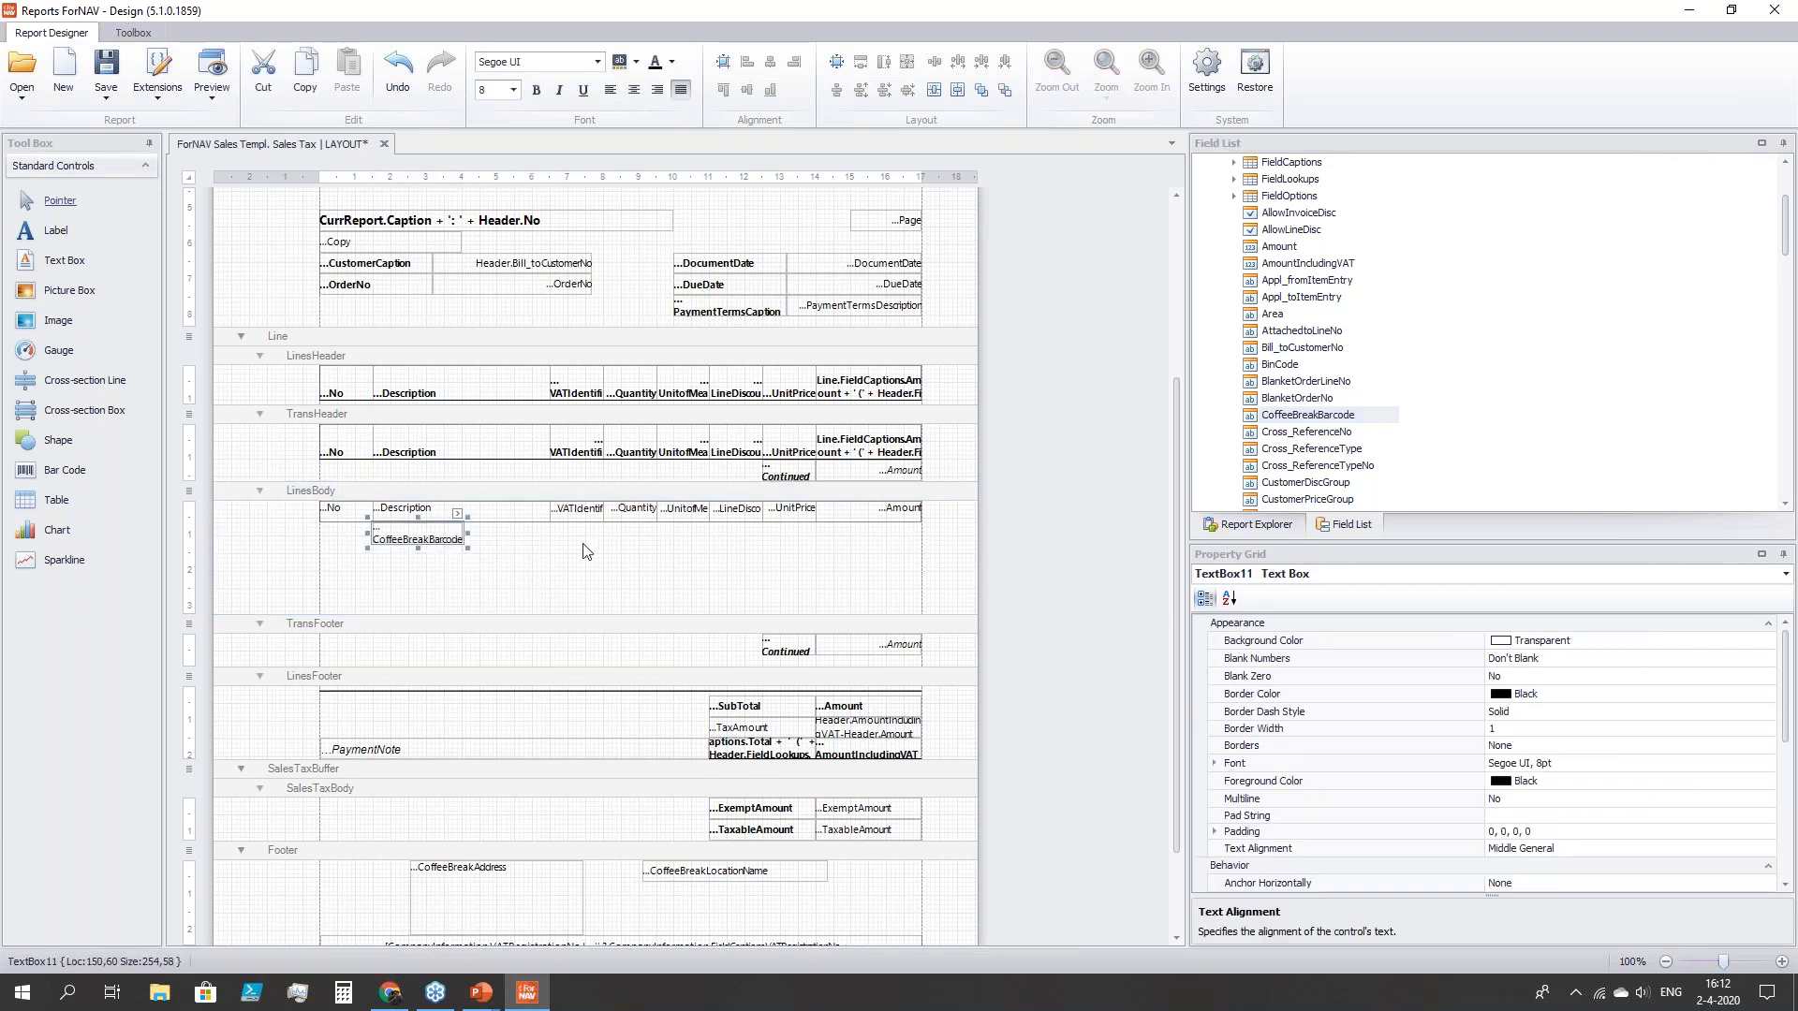
- Look at the CoffeeBreakBarcode text box's task options, and delete that text box from LinesBody
left_click(458, 514)
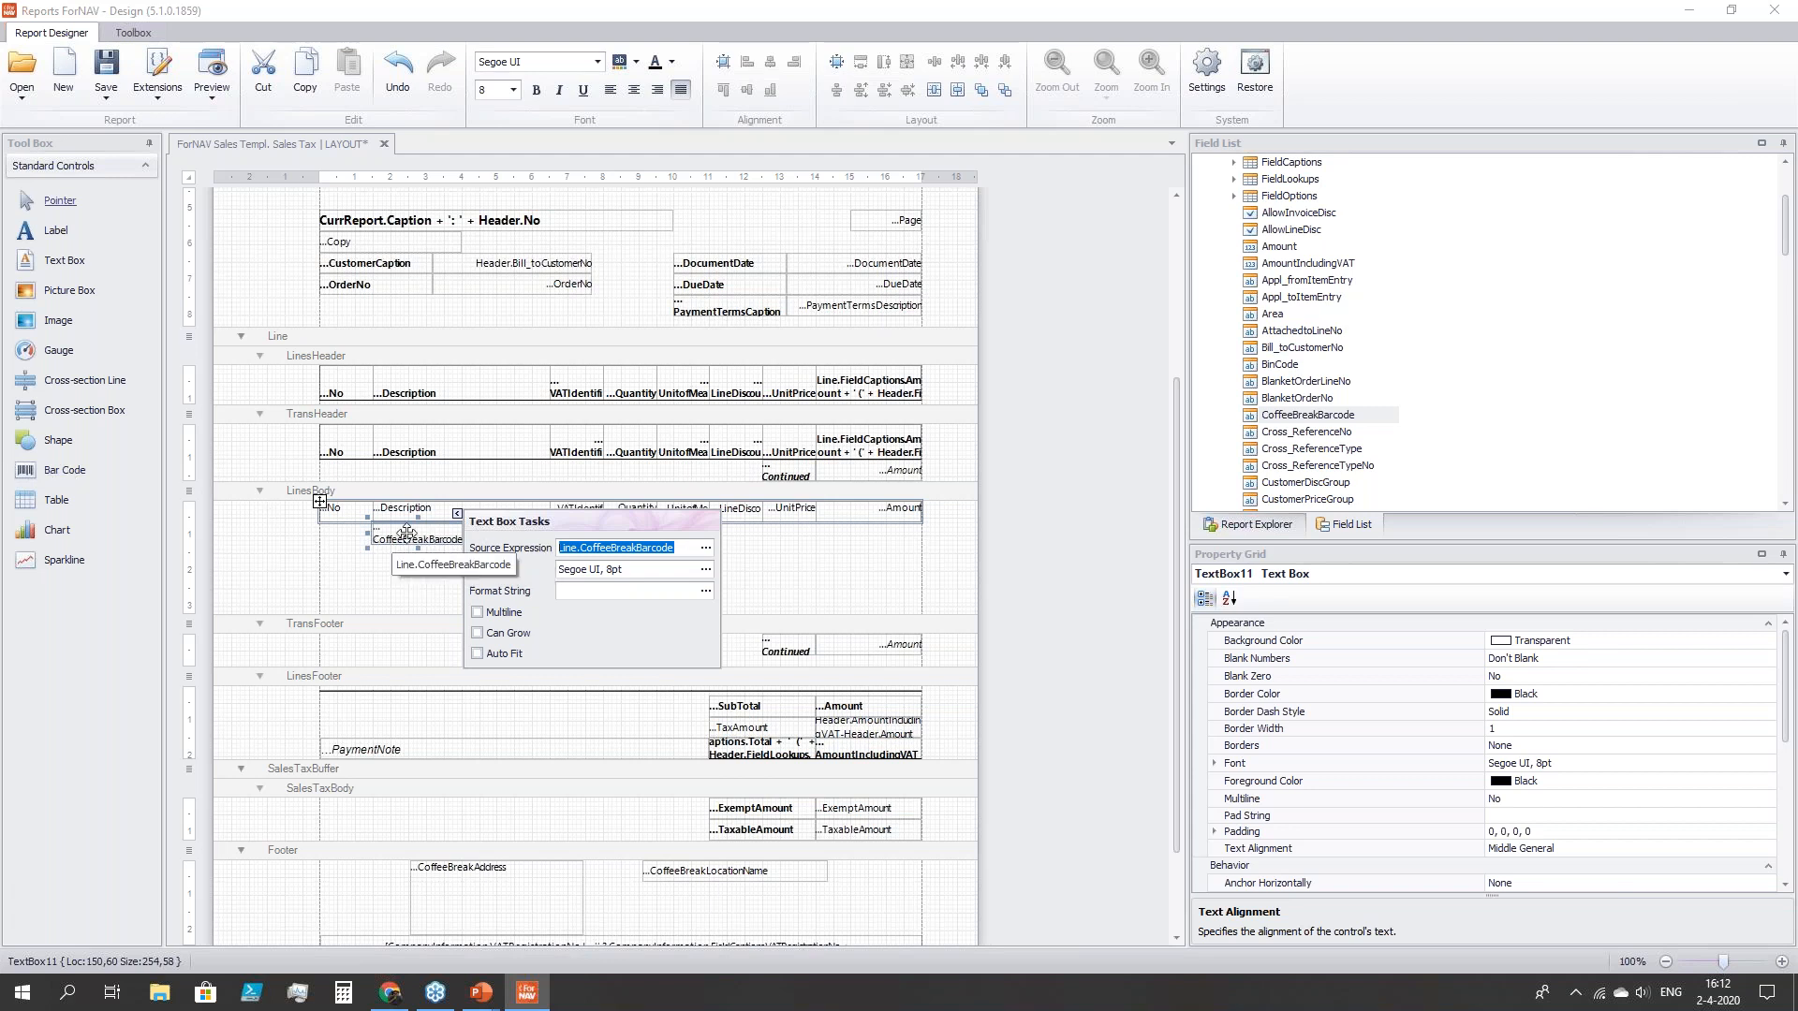
left_click(412, 585)
left_click(413, 530)
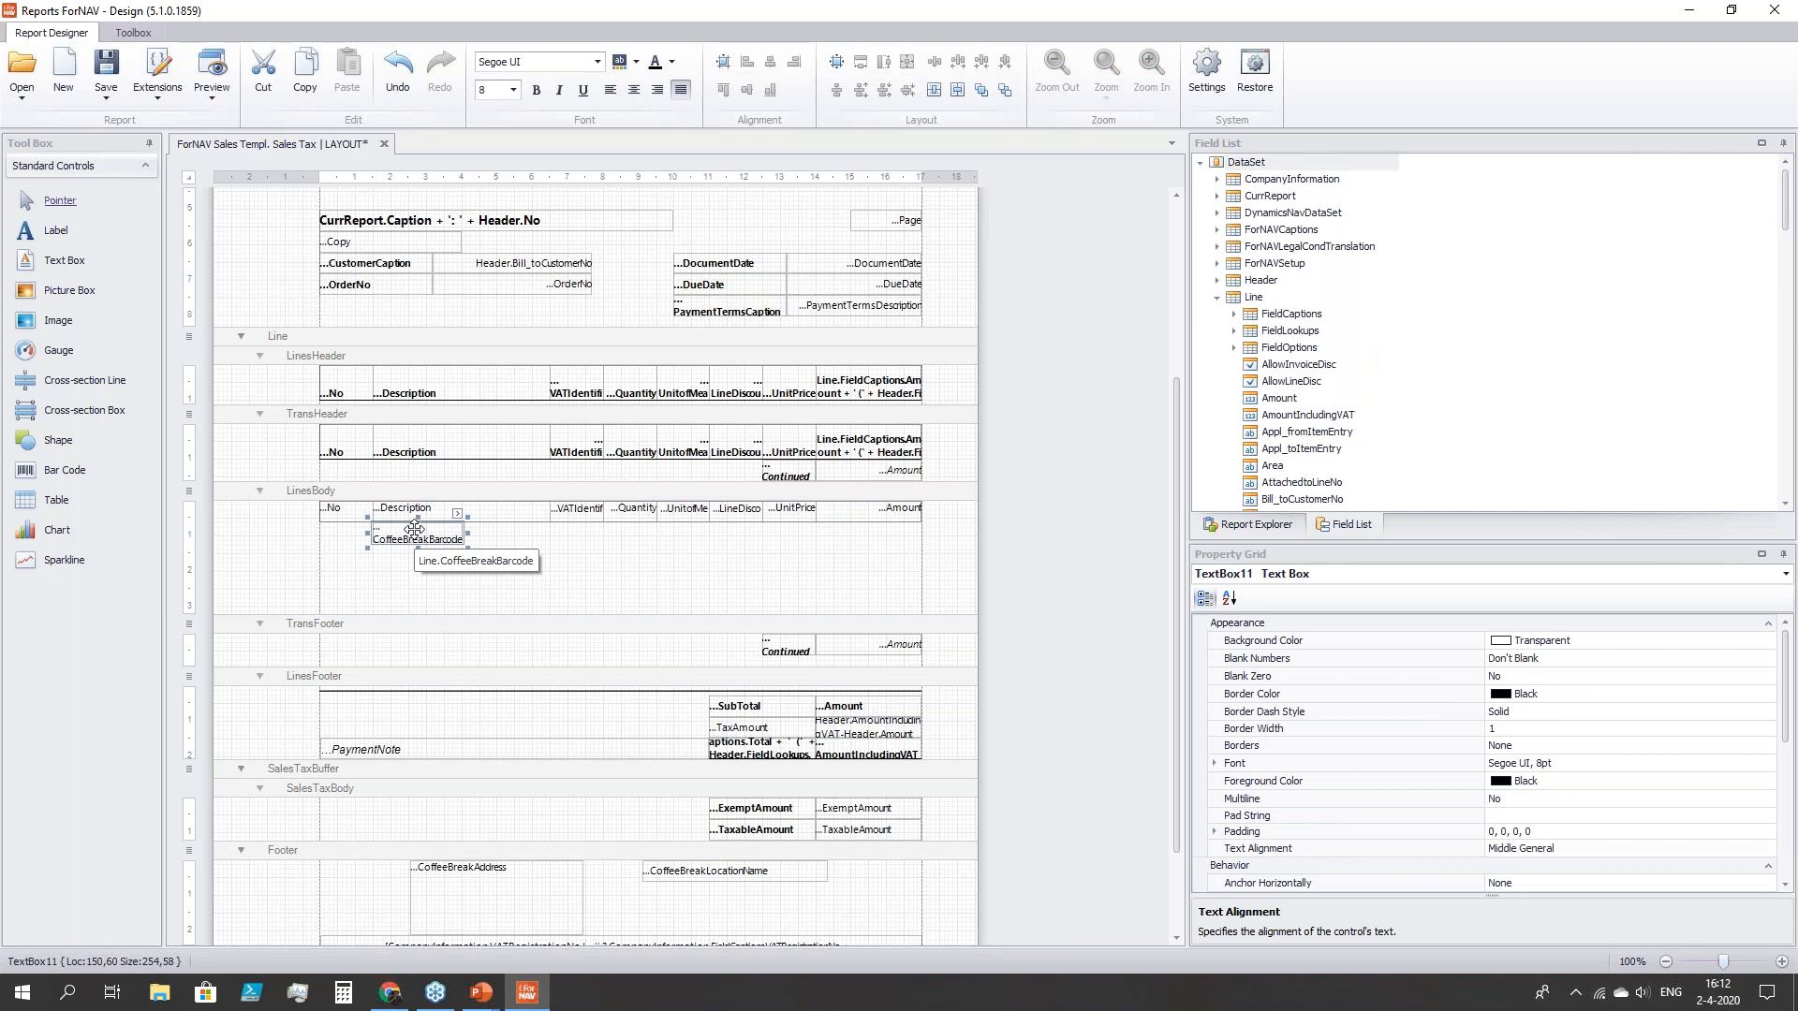
key("Delete")
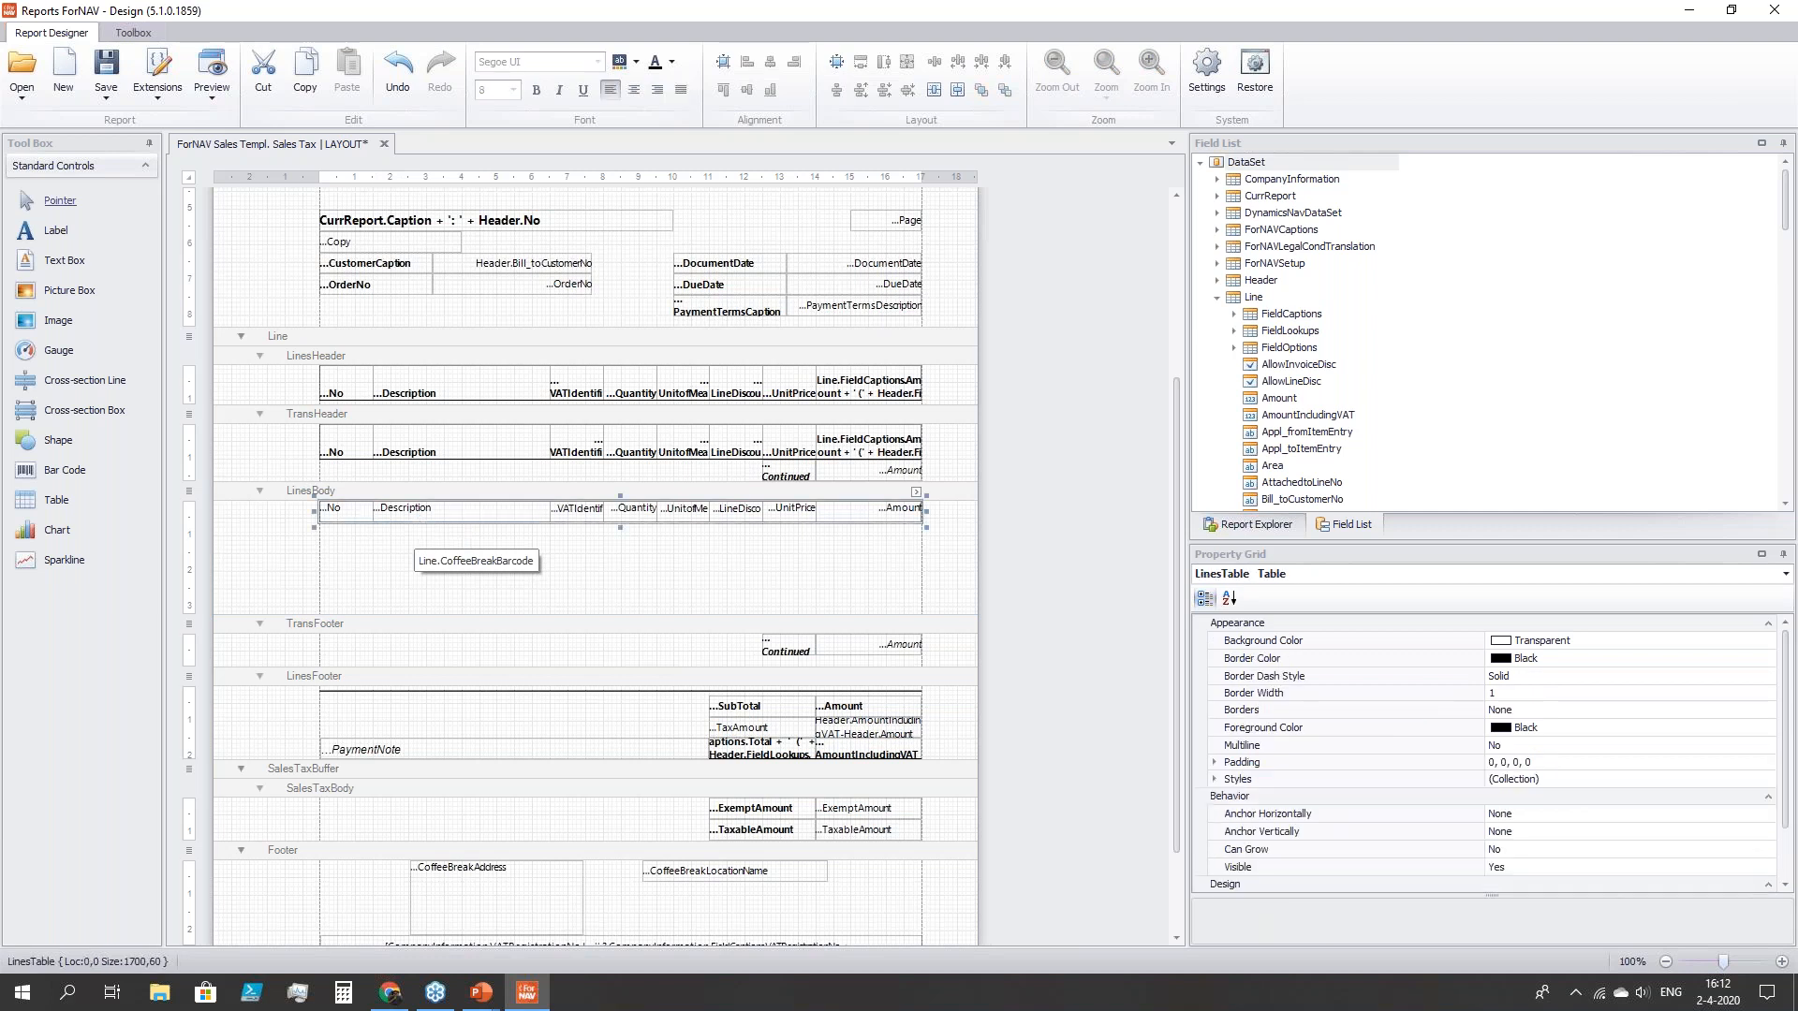
- Add the Line record's CoffeeBreakBarcode field to LinesBody as a bar code beneath Description, about 50 by 26 mm
scroll(1283, 424, "down", 3)
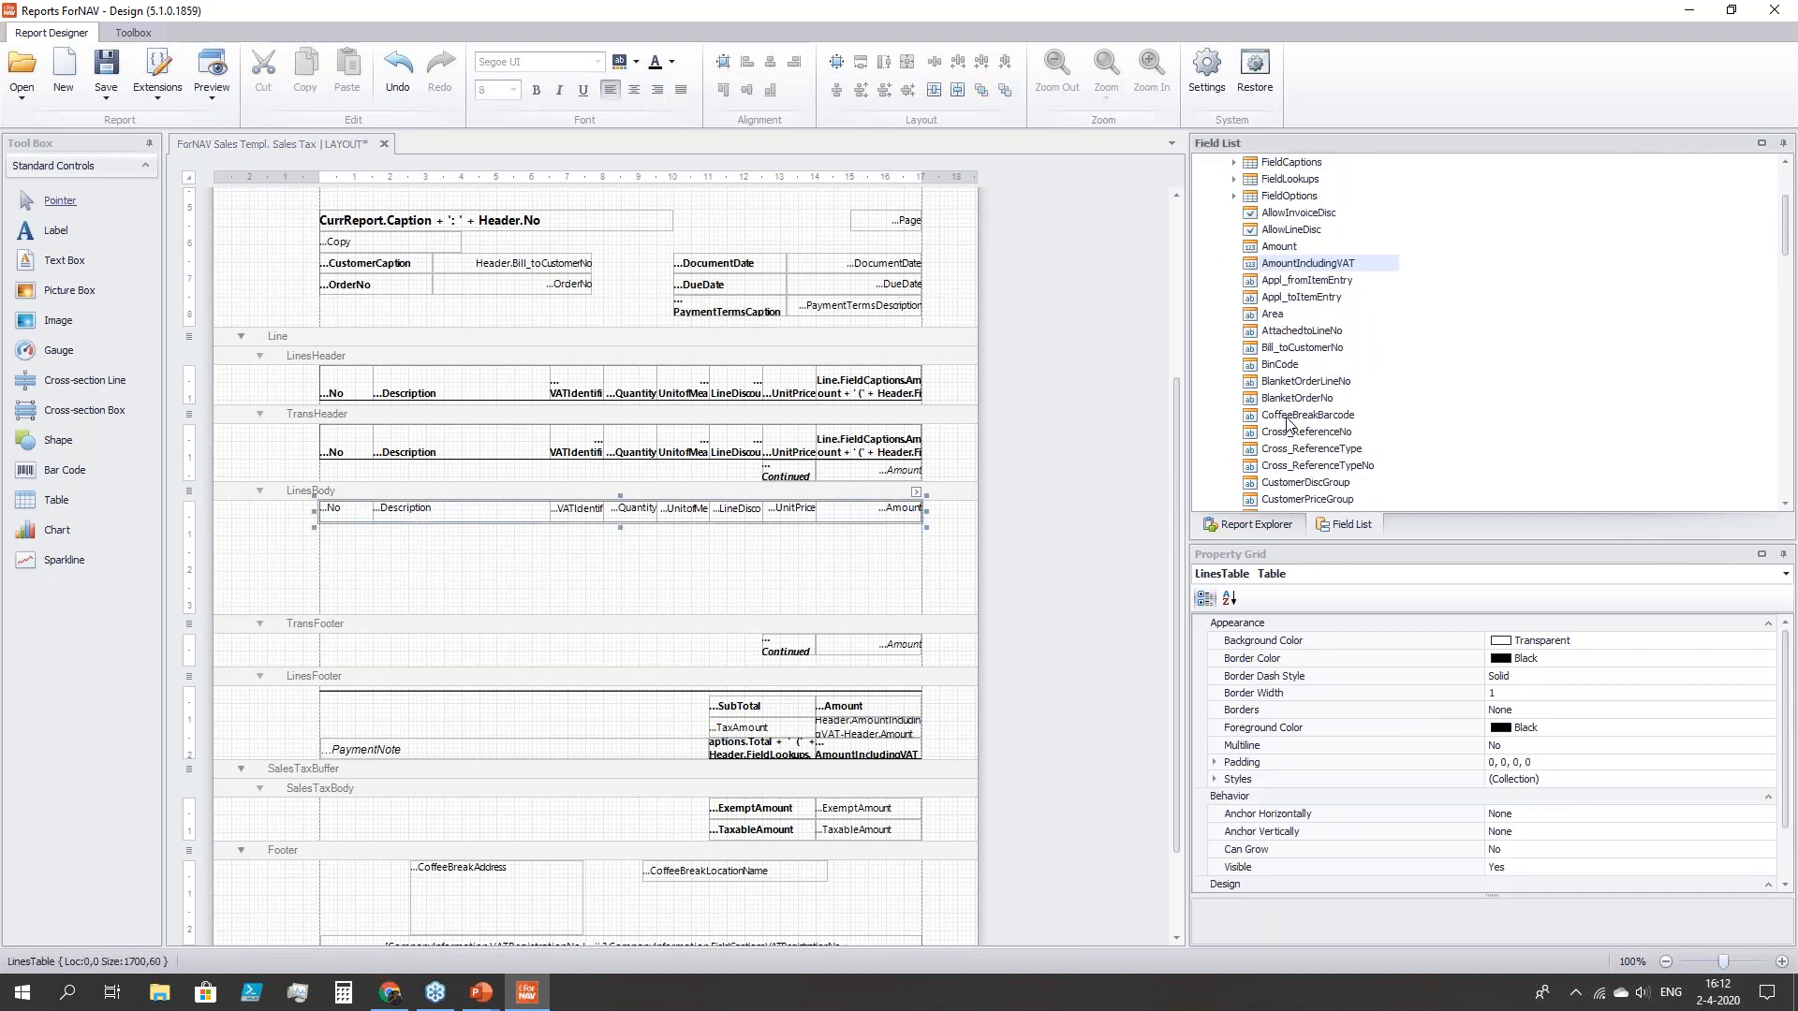
left_click_drag(1303, 415, 421, 541)
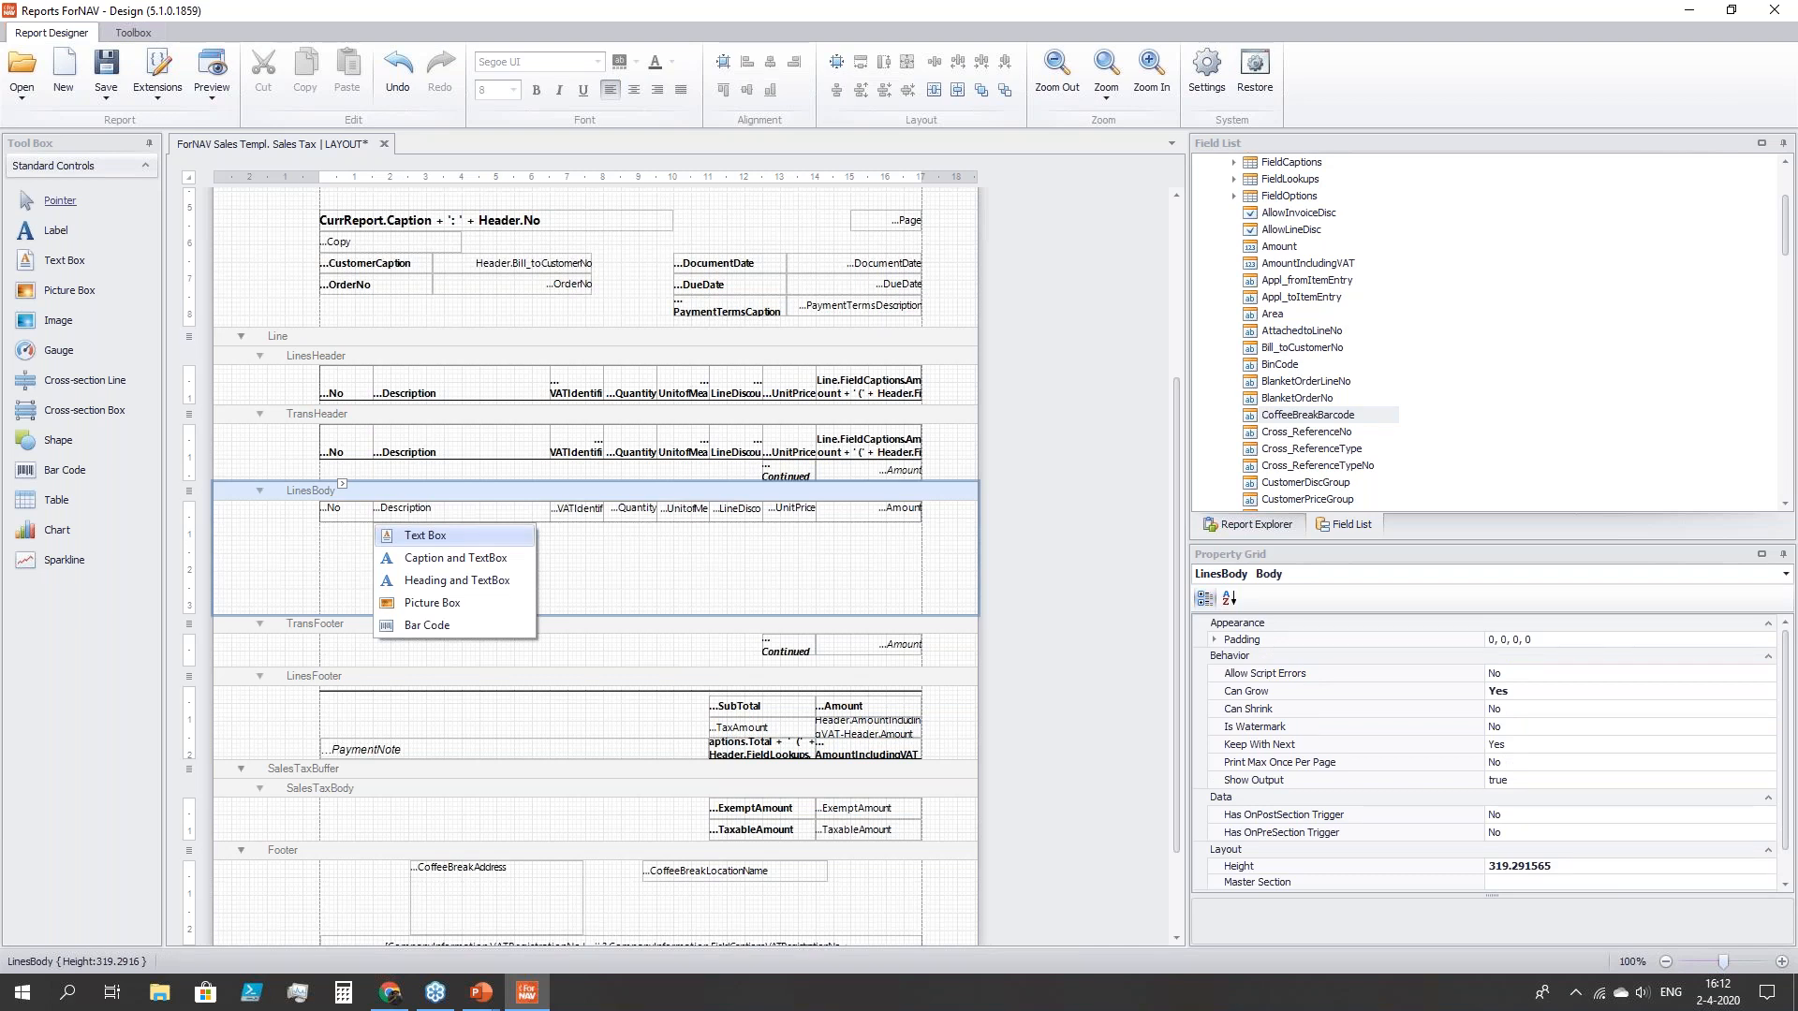
left_click(466, 626)
left_click_drag(467, 548, 554, 618)
scroll(1380, 796, "down", 3)
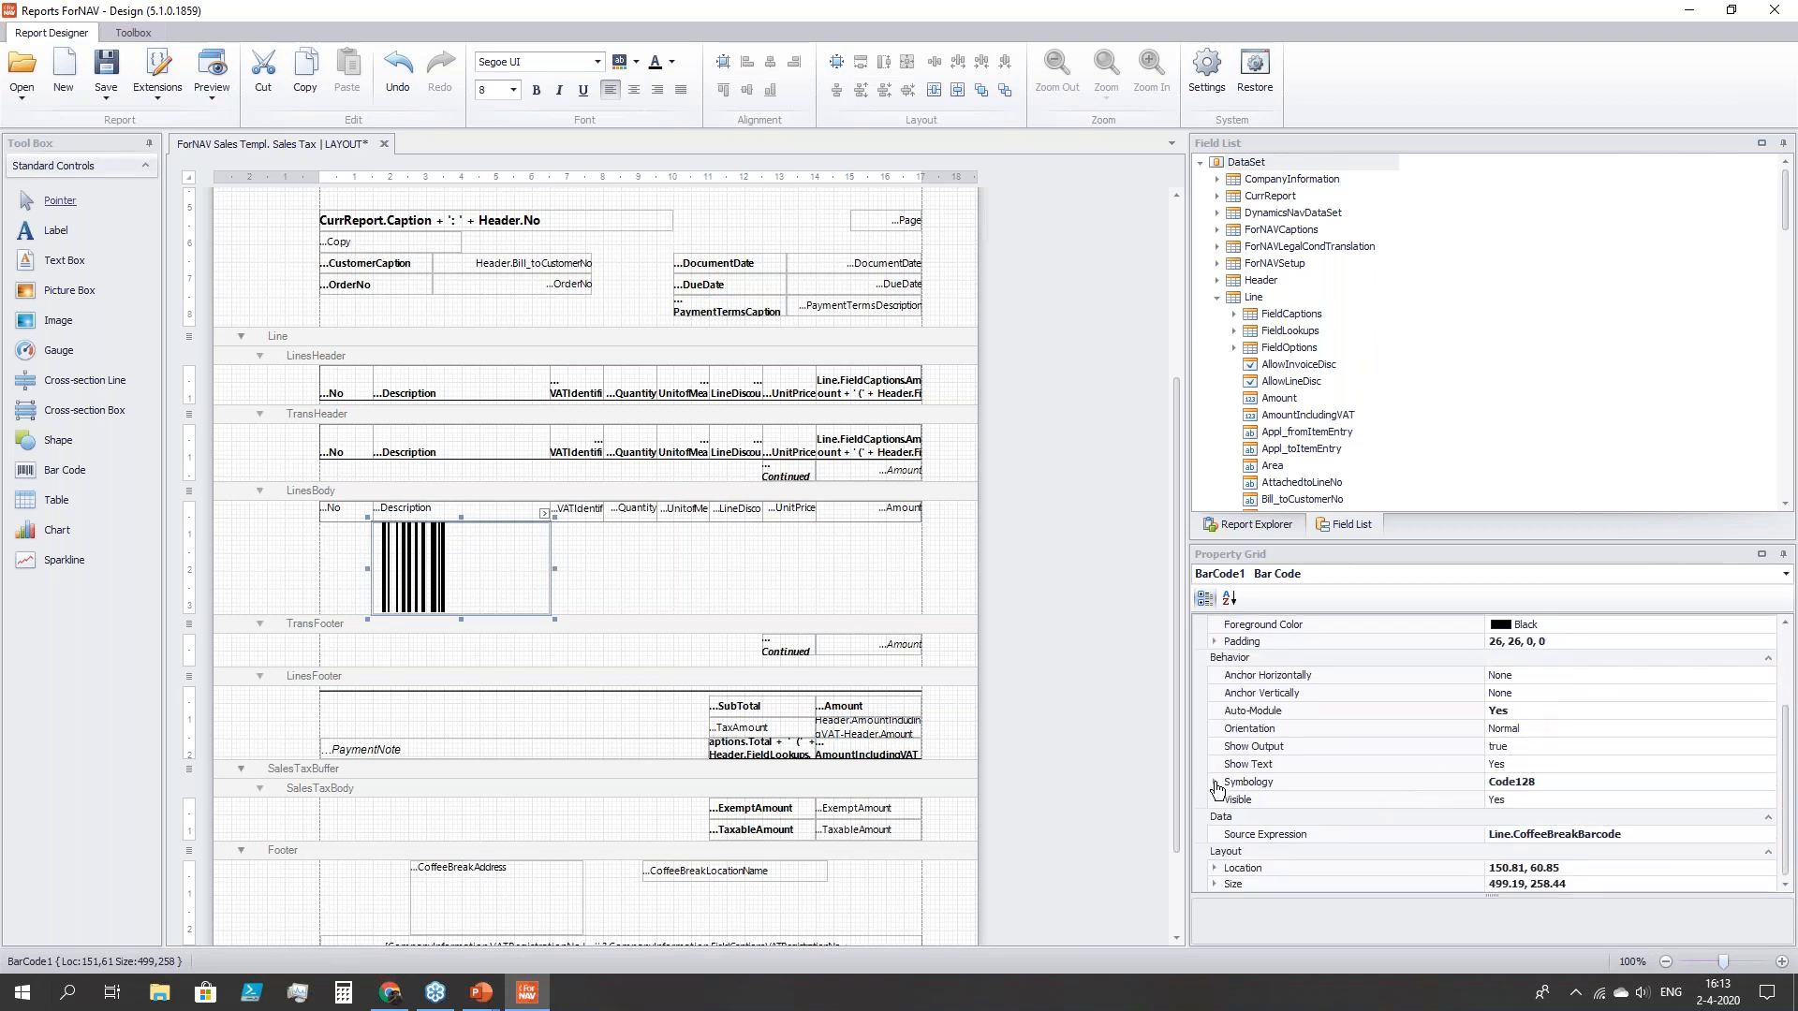
- Keep the LinesBody bar code's symbology at Code128 and set its character set to Auto Charset
left_click(1214, 784)
left_click(1592, 788)
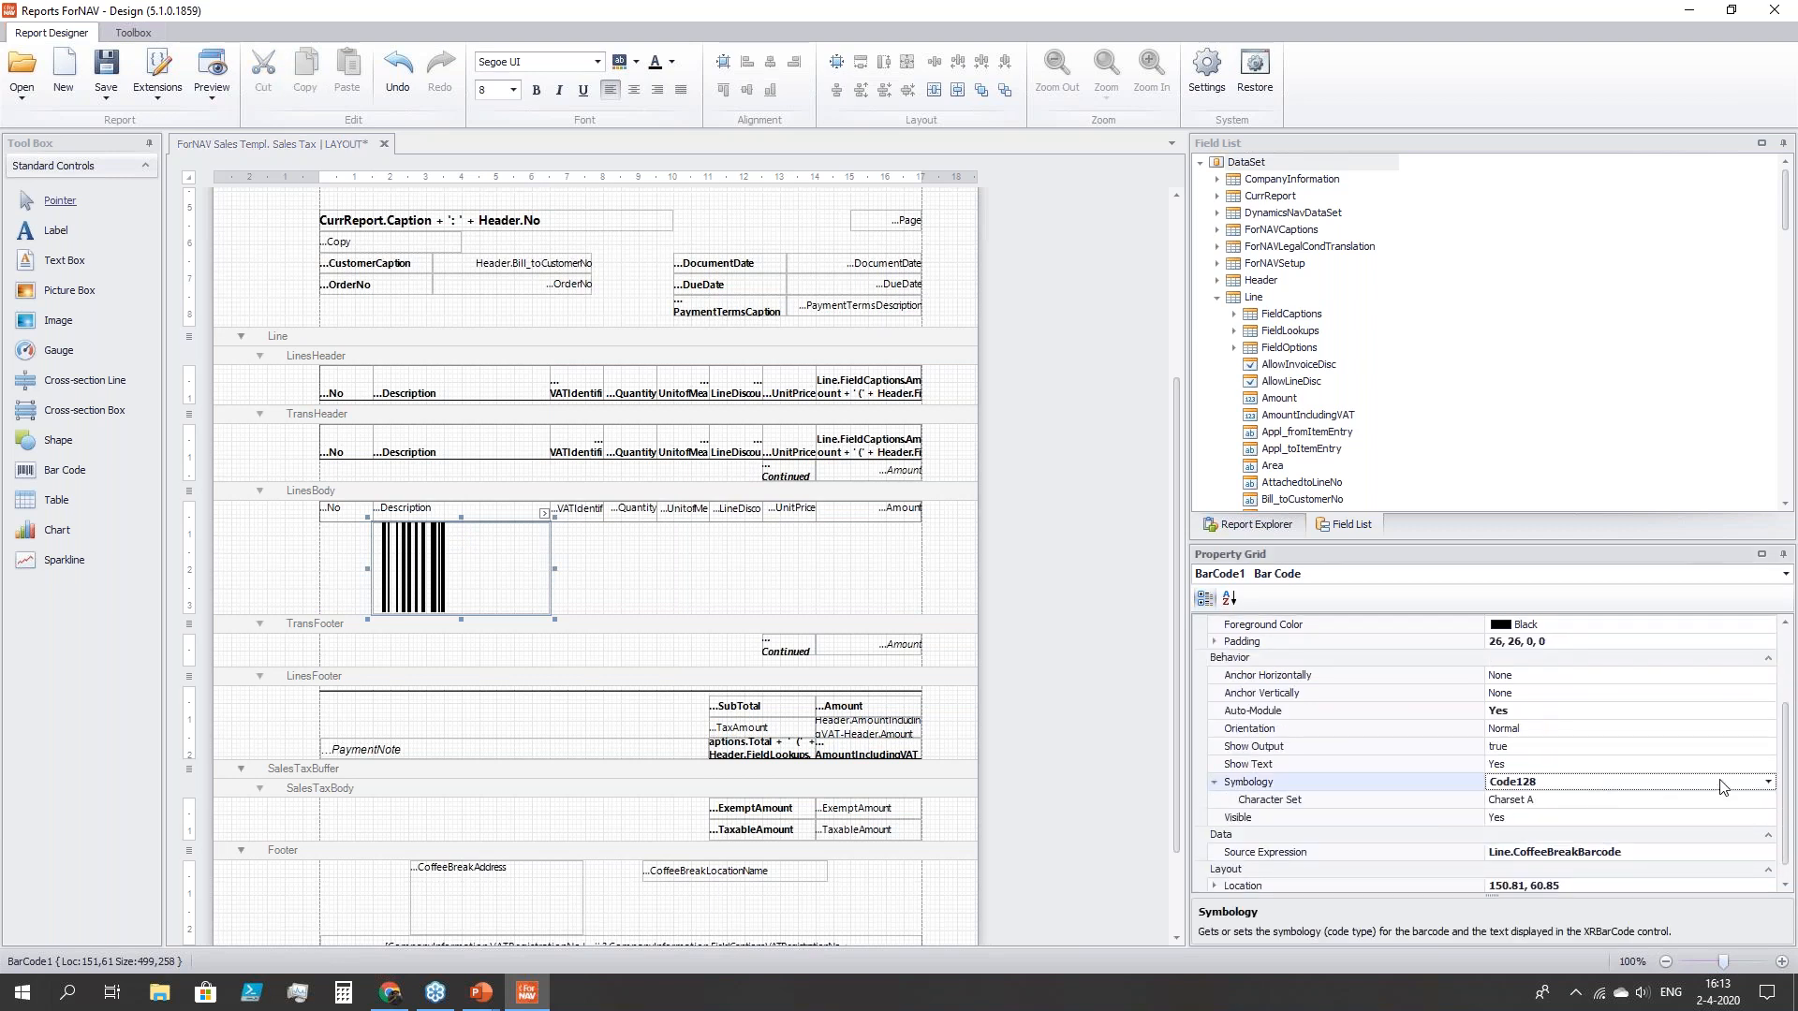
left_click(1768, 781)
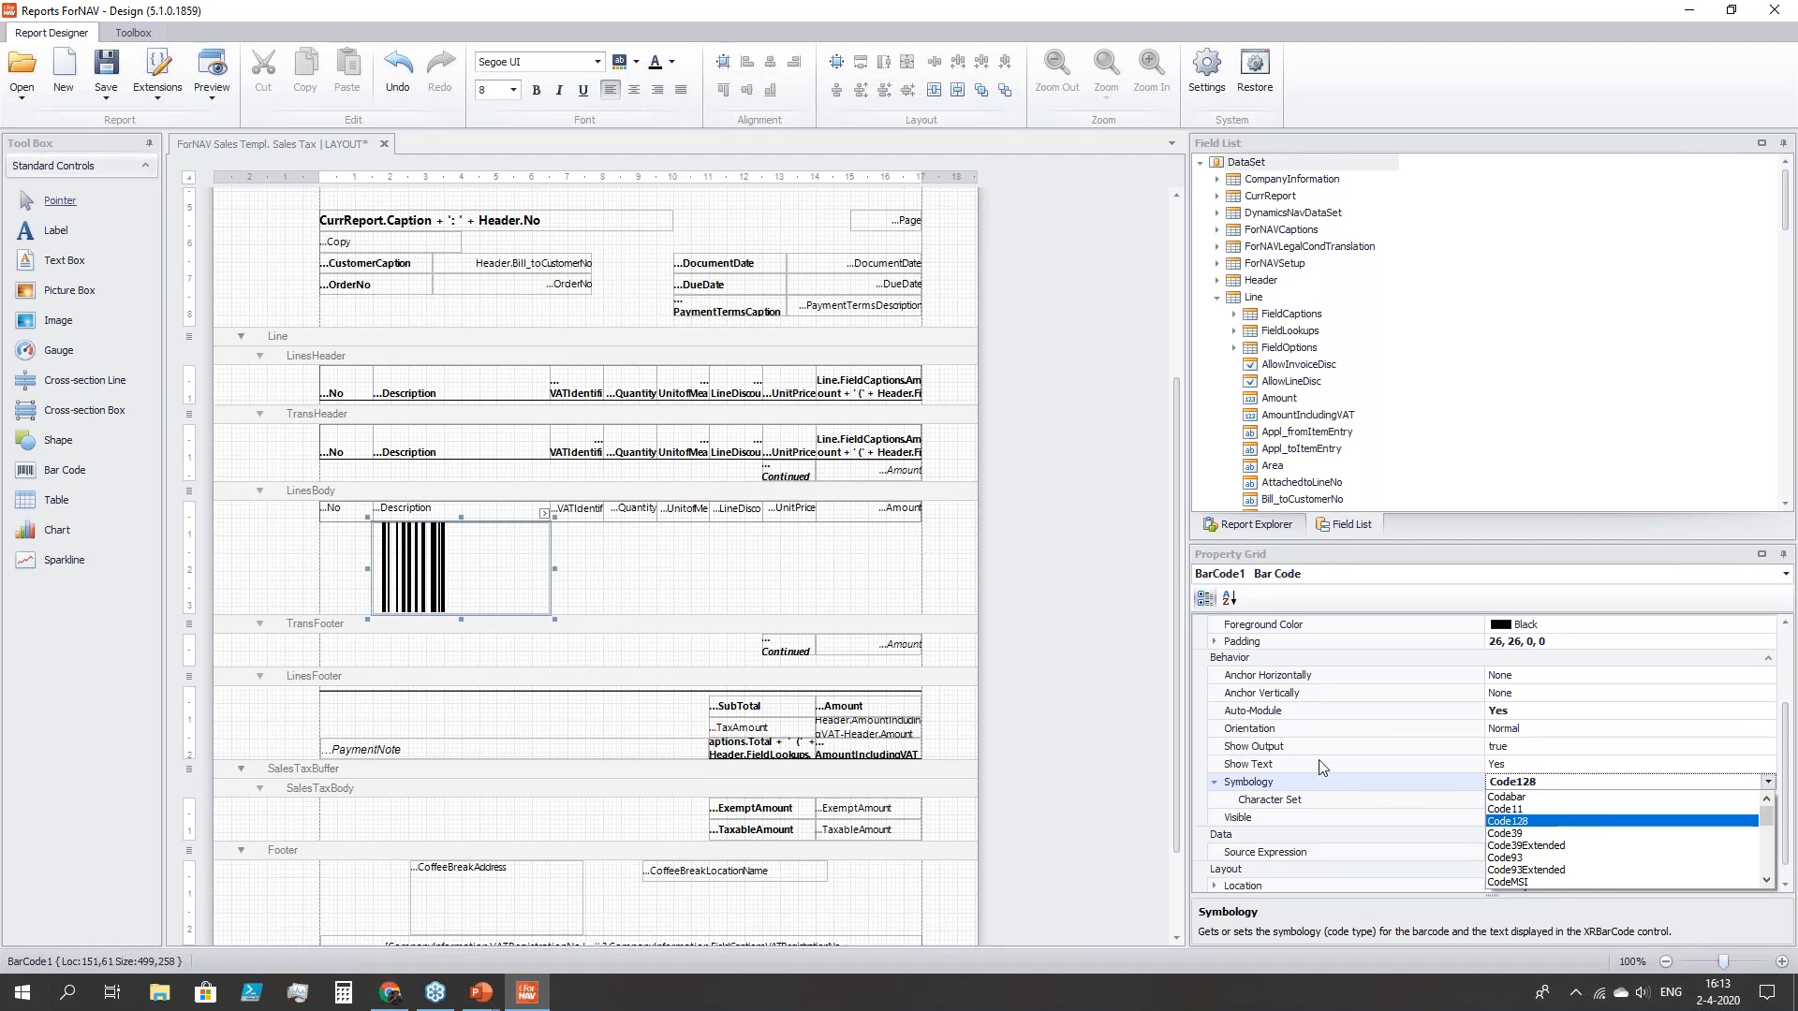
left_click(1389, 801)
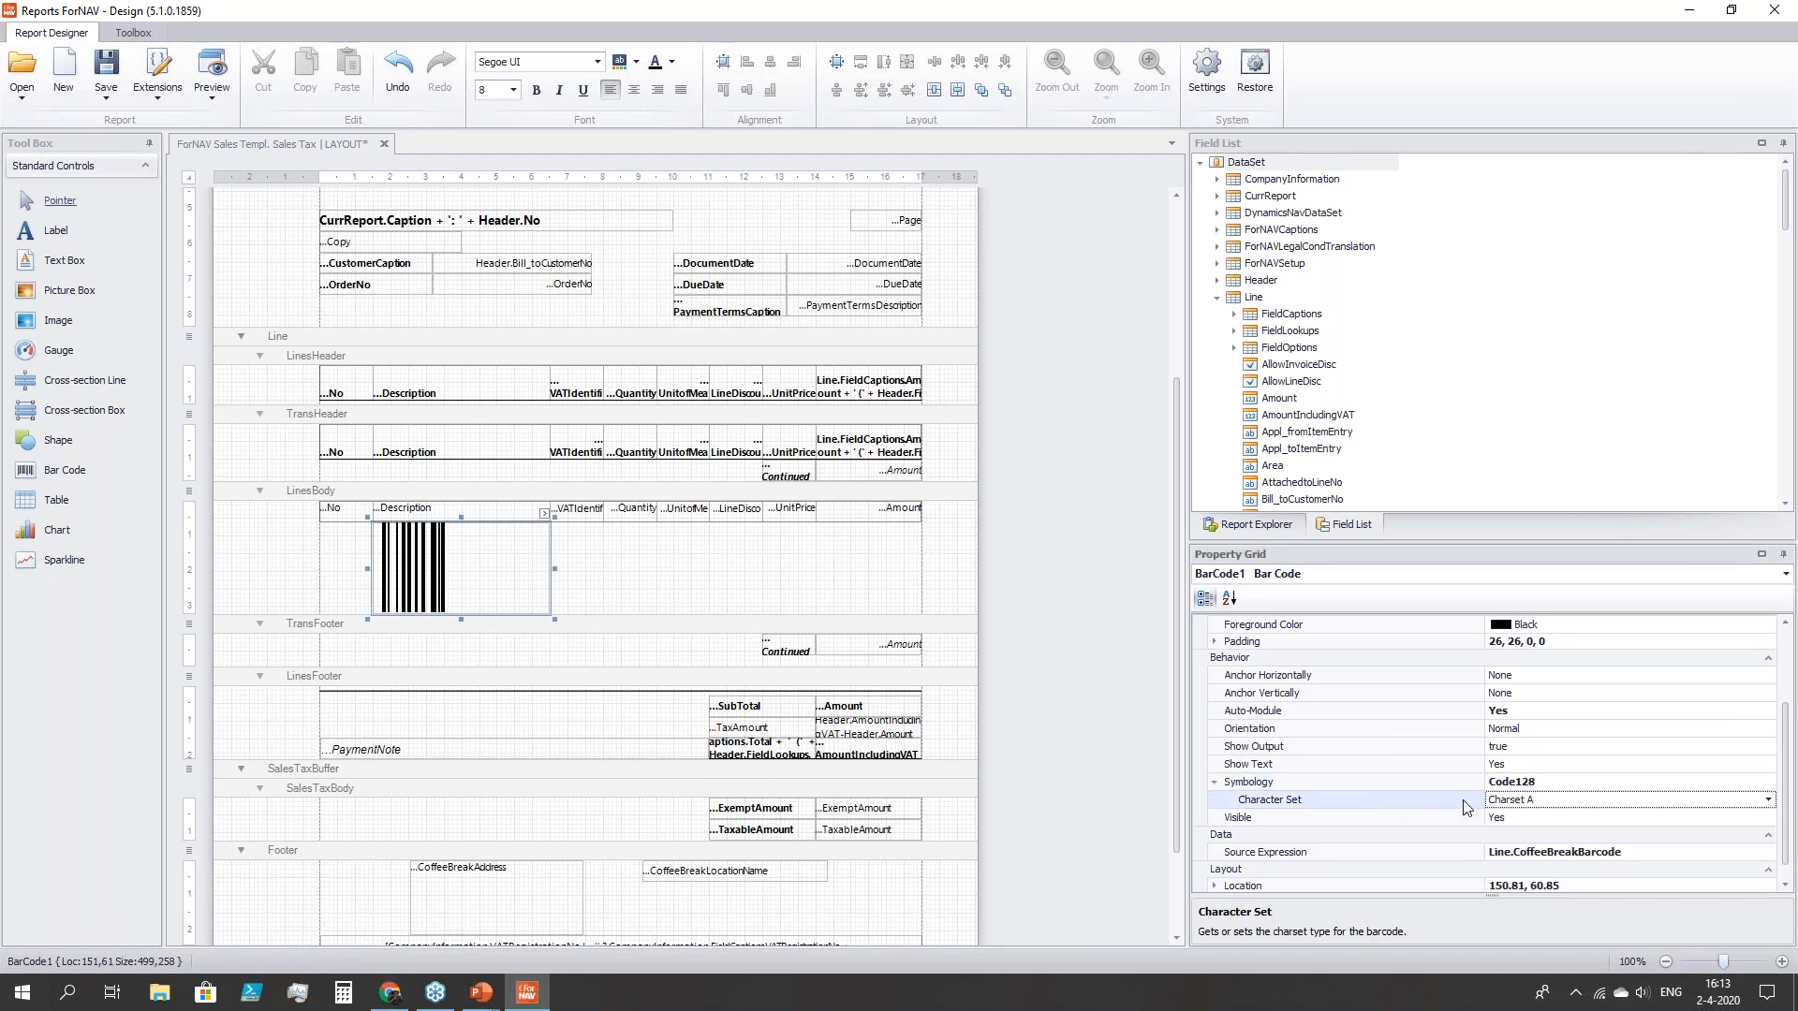
left_click(1769, 806)
left_click(1524, 819)
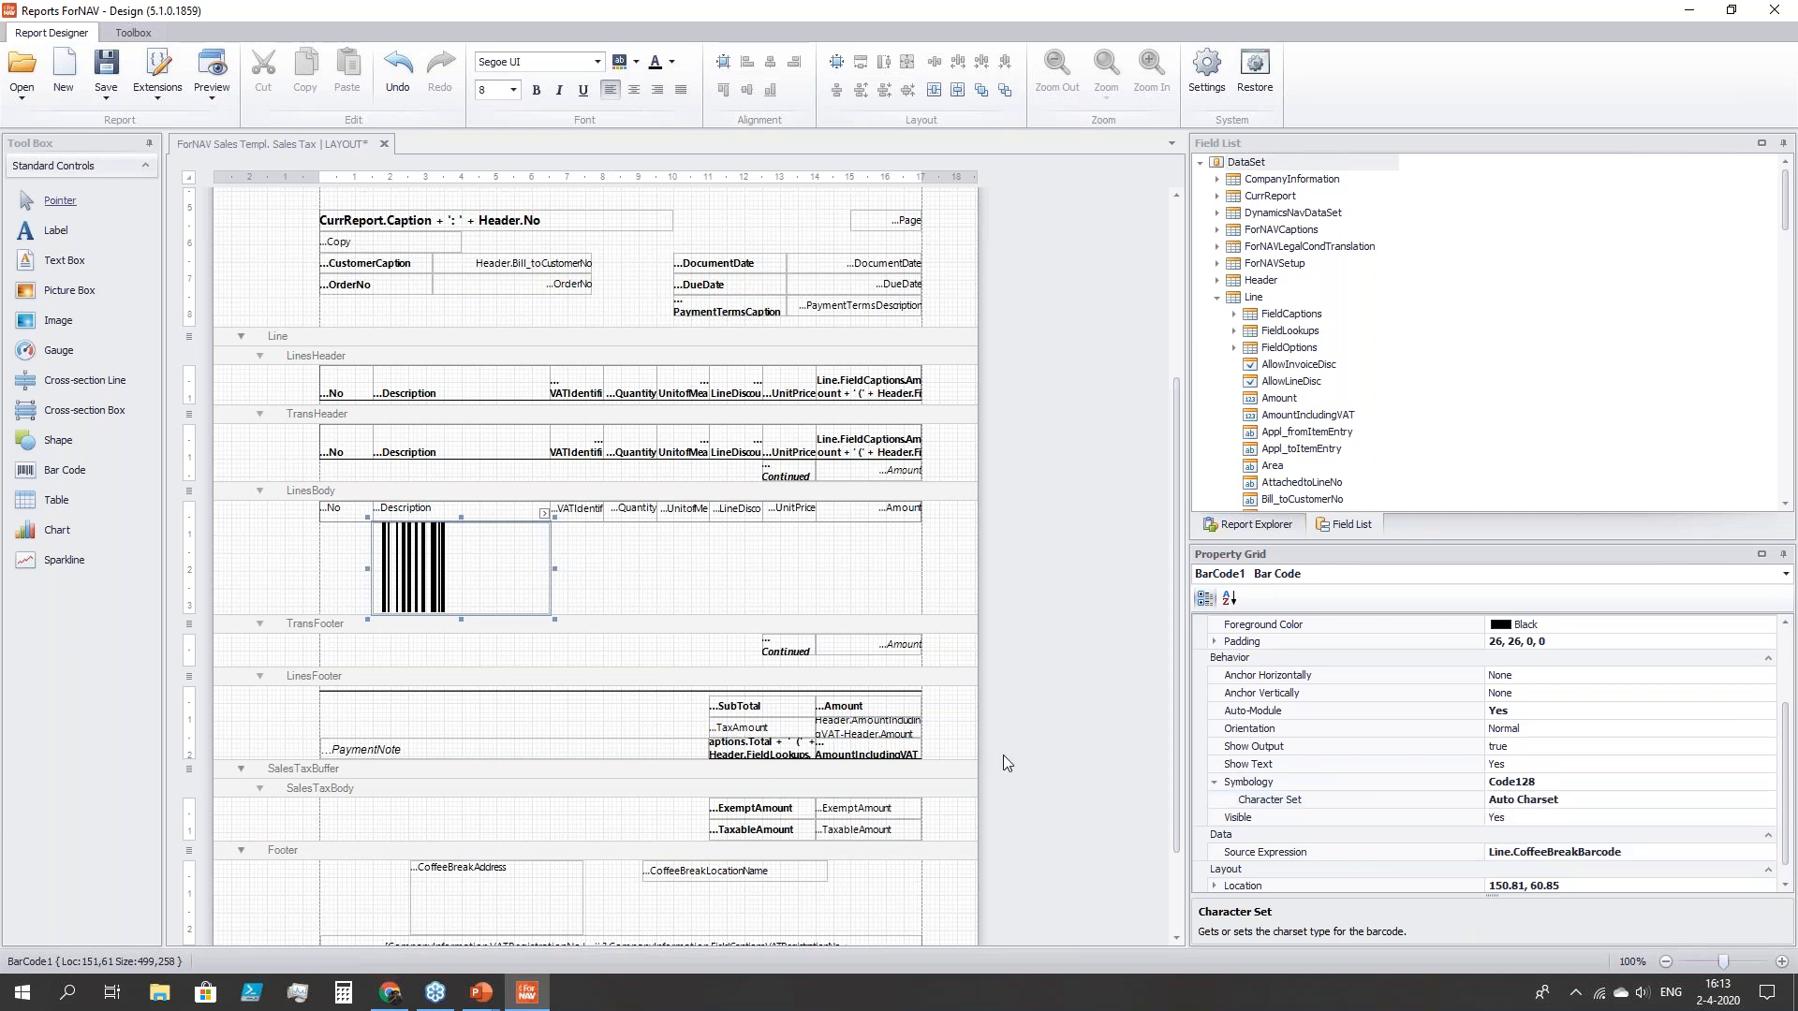
left_click(772, 585)
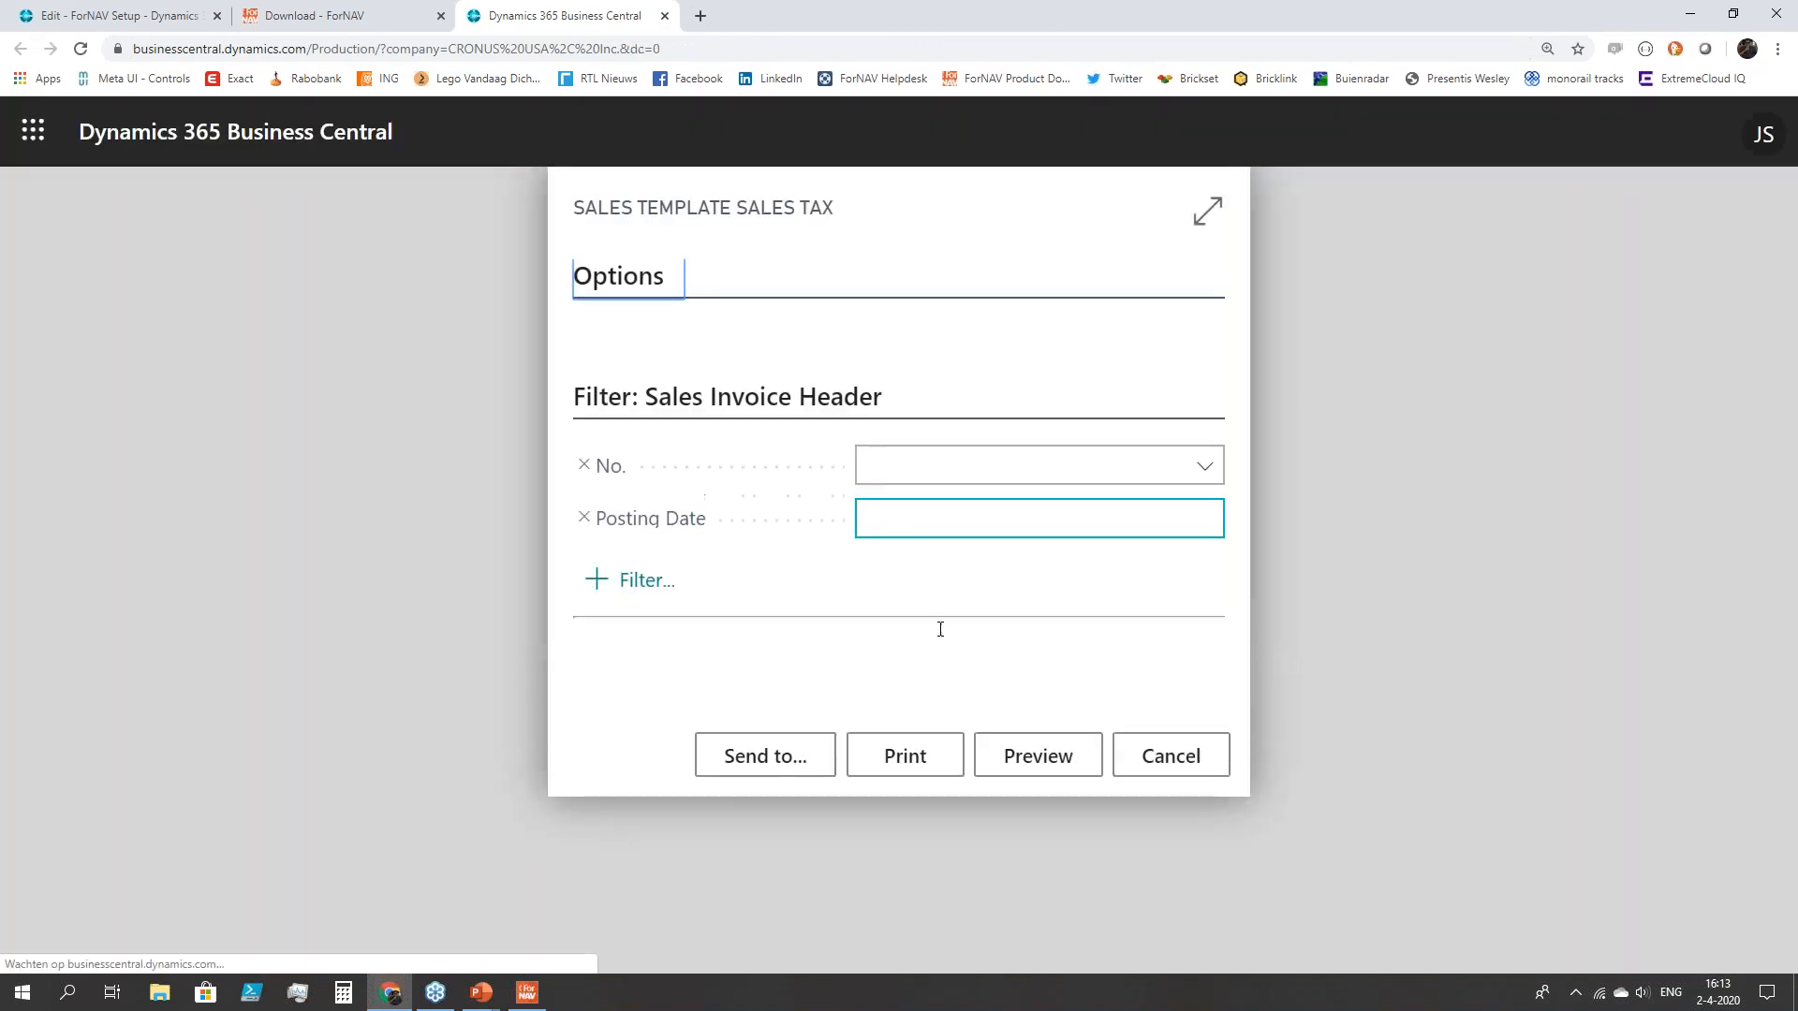
- Preview the Sales Template Sales Tax report for the first posted sales invoice in the list, and close the preview
left_click(1032, 453)
left_click(1205, 465)
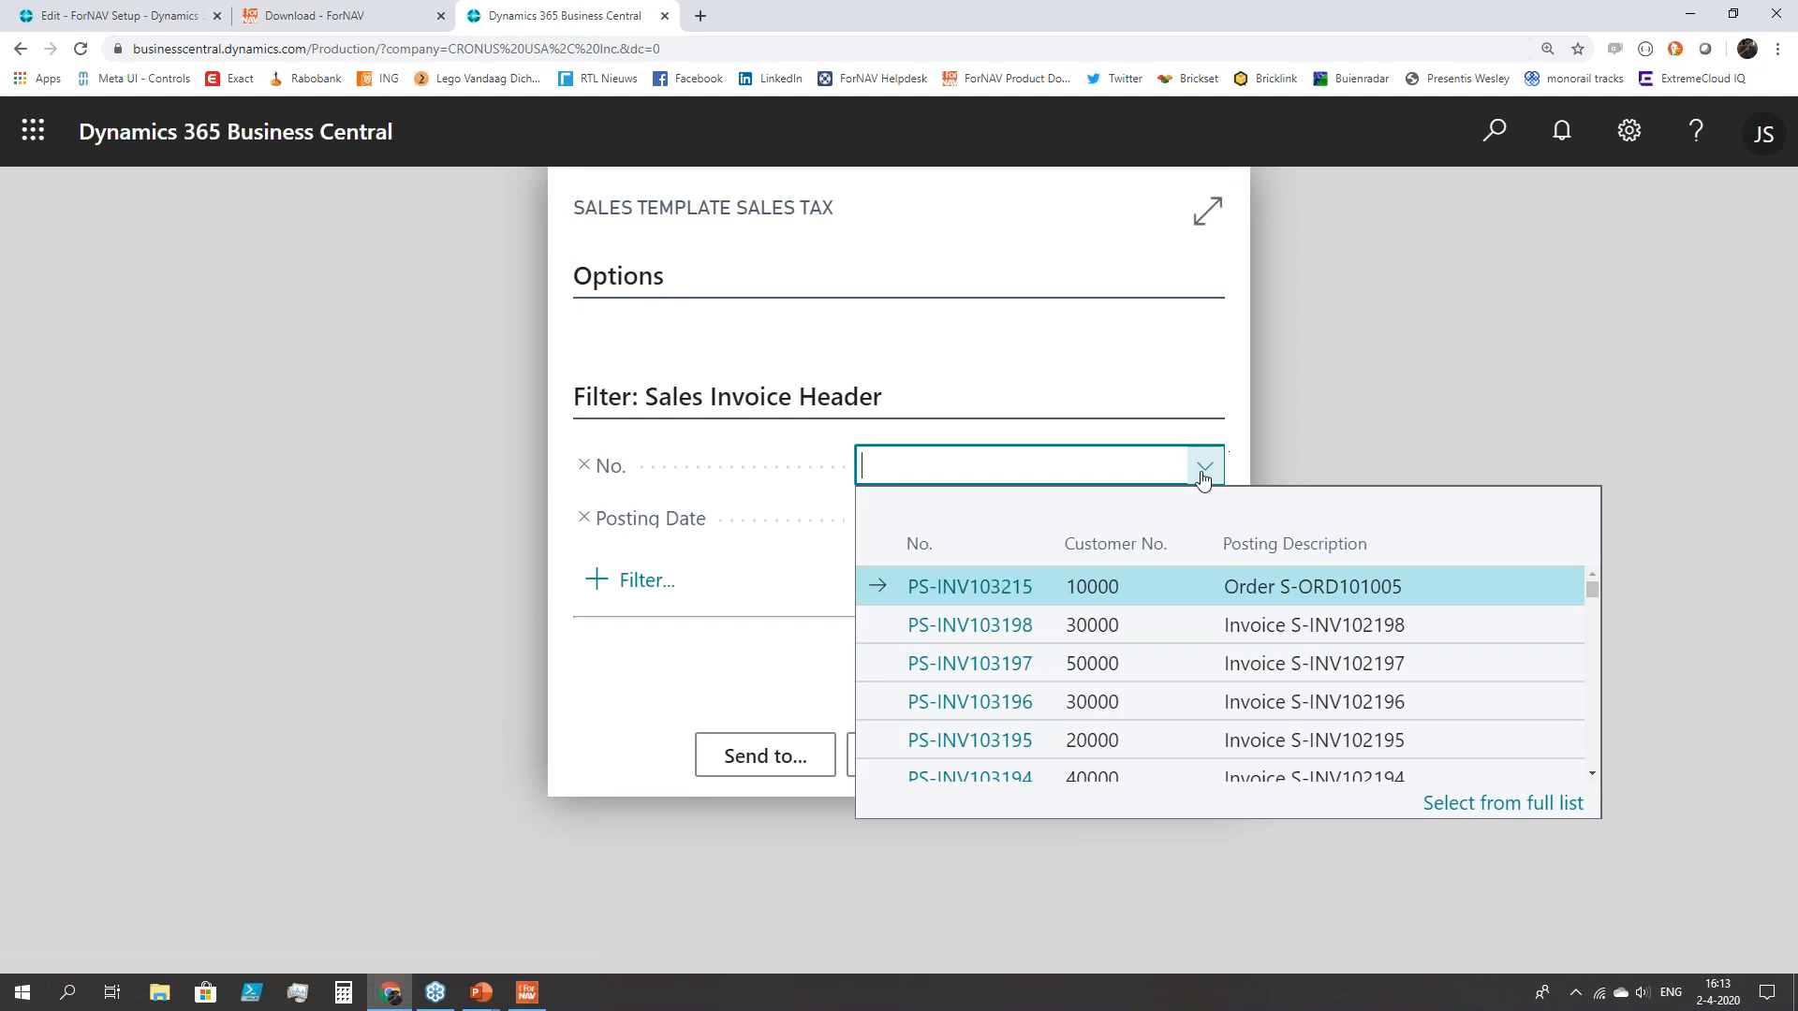
left_click(1115, 587)
left_click(1043, 755)
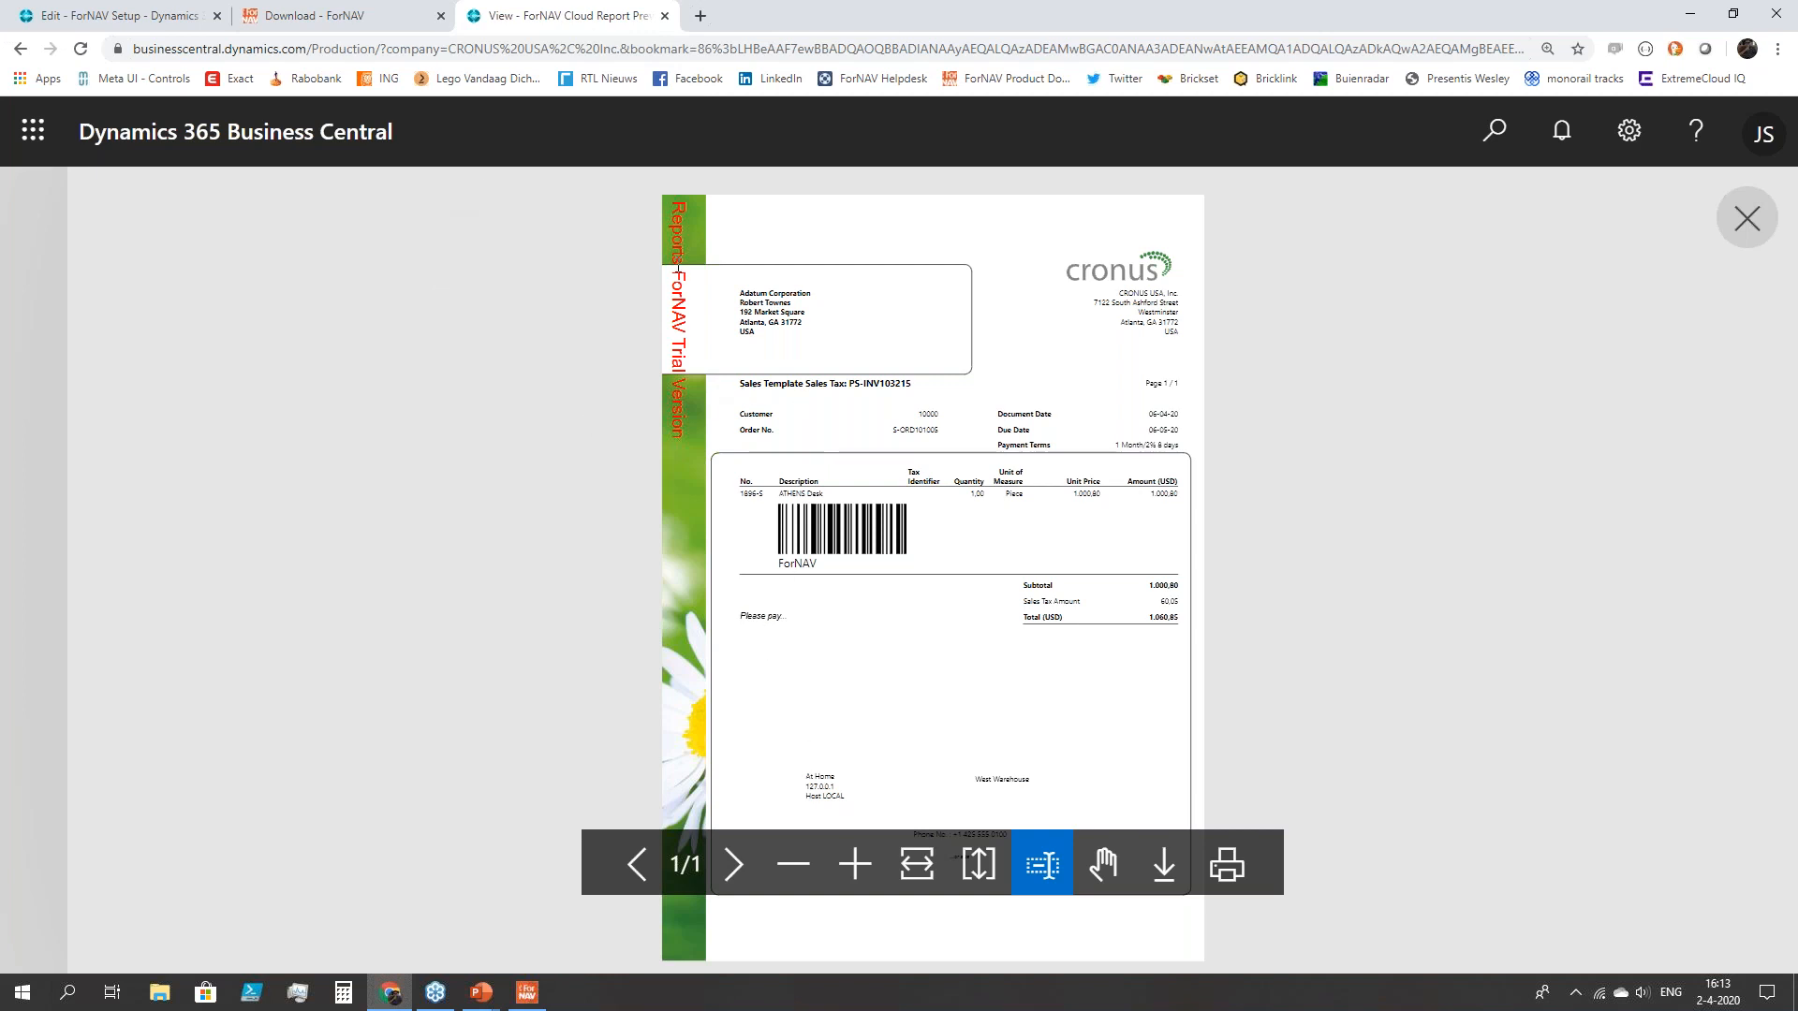
left_click(664, 16)
- Return to the ForNAV designer and add the coffee cup picture from the Coffee Breaks folder beside CoffeeBreakAddress in the Footer, about 25 by 18 mm
key("alt+Tab")
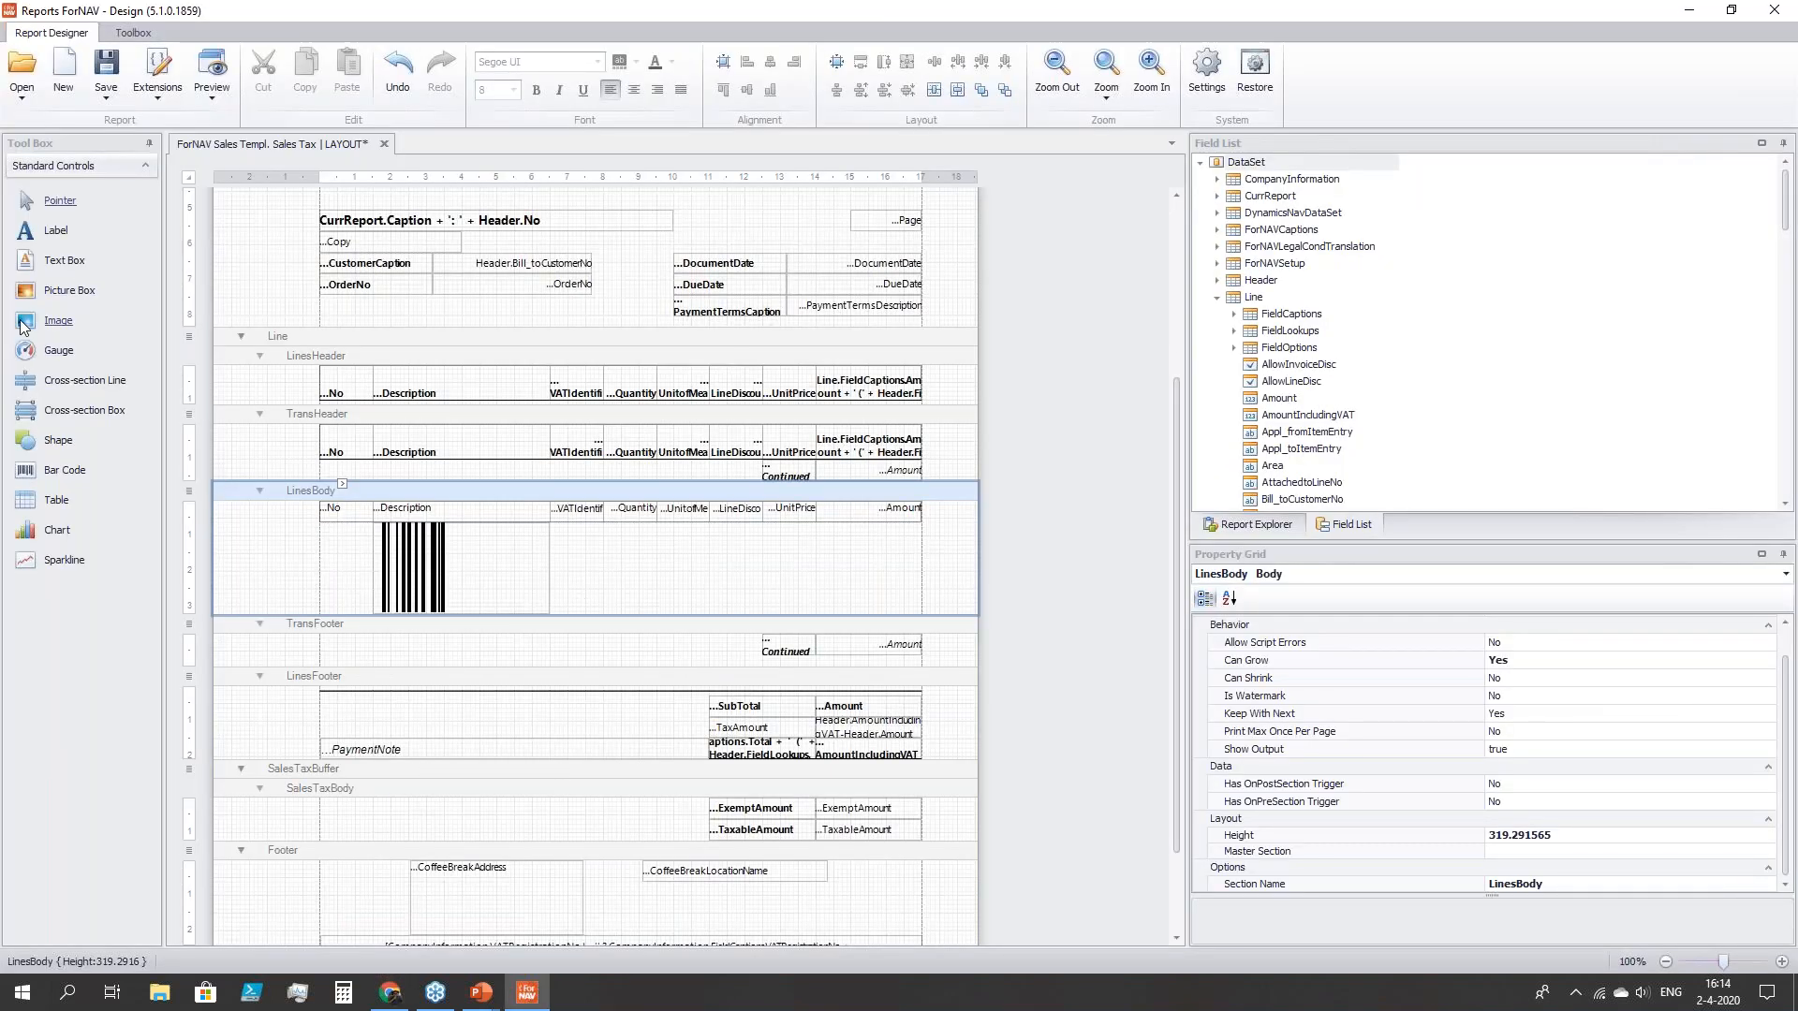
left_click_drag(24, 323, 365, 925)
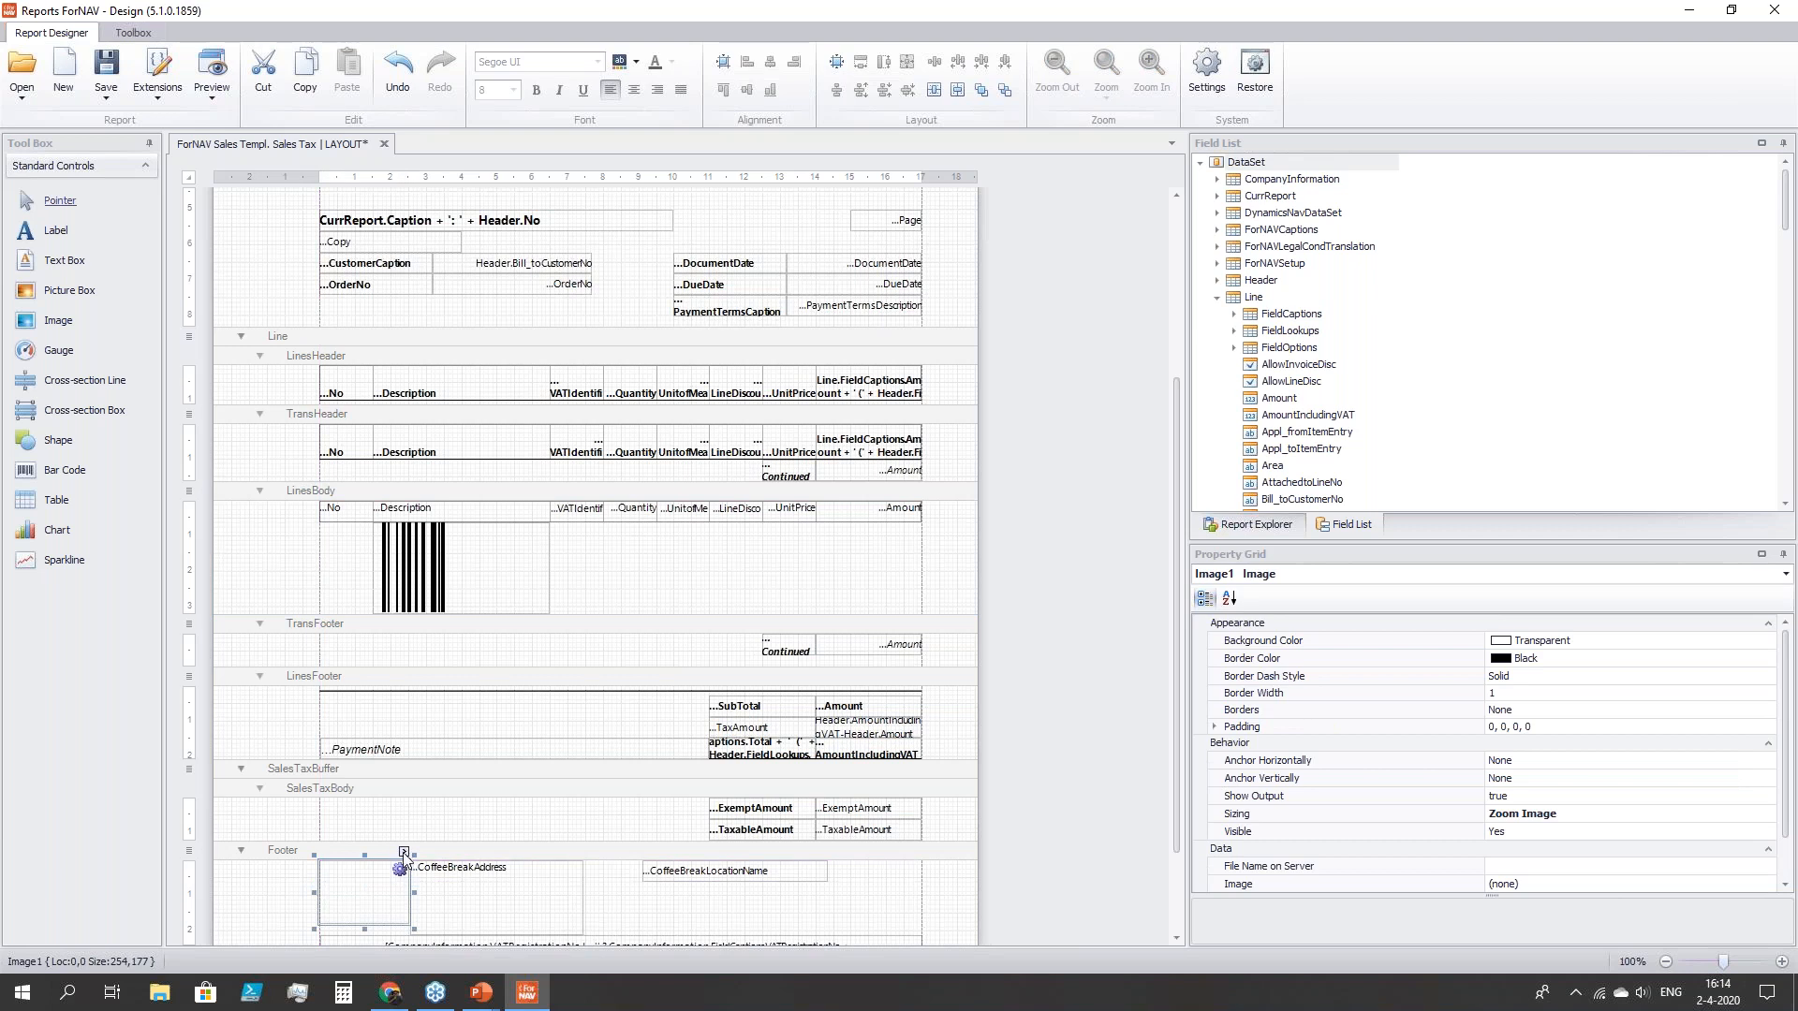
left_click(404, 852)
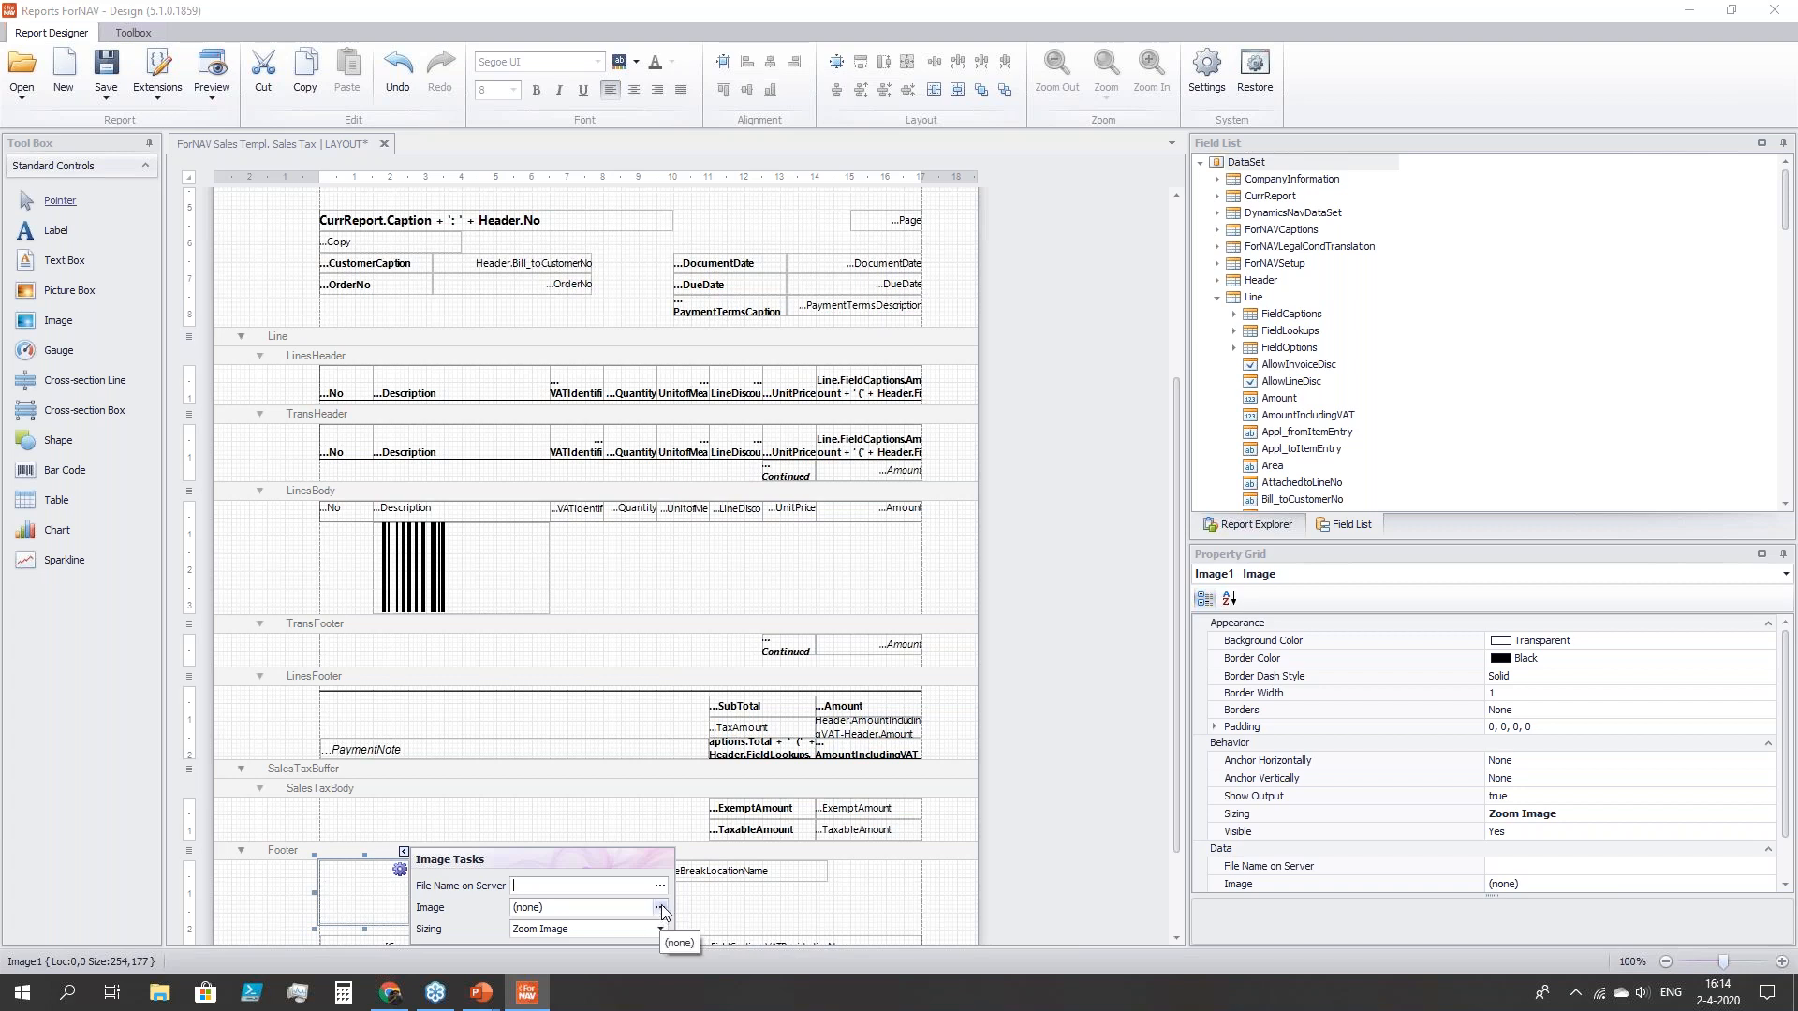
left_click(660, 908)
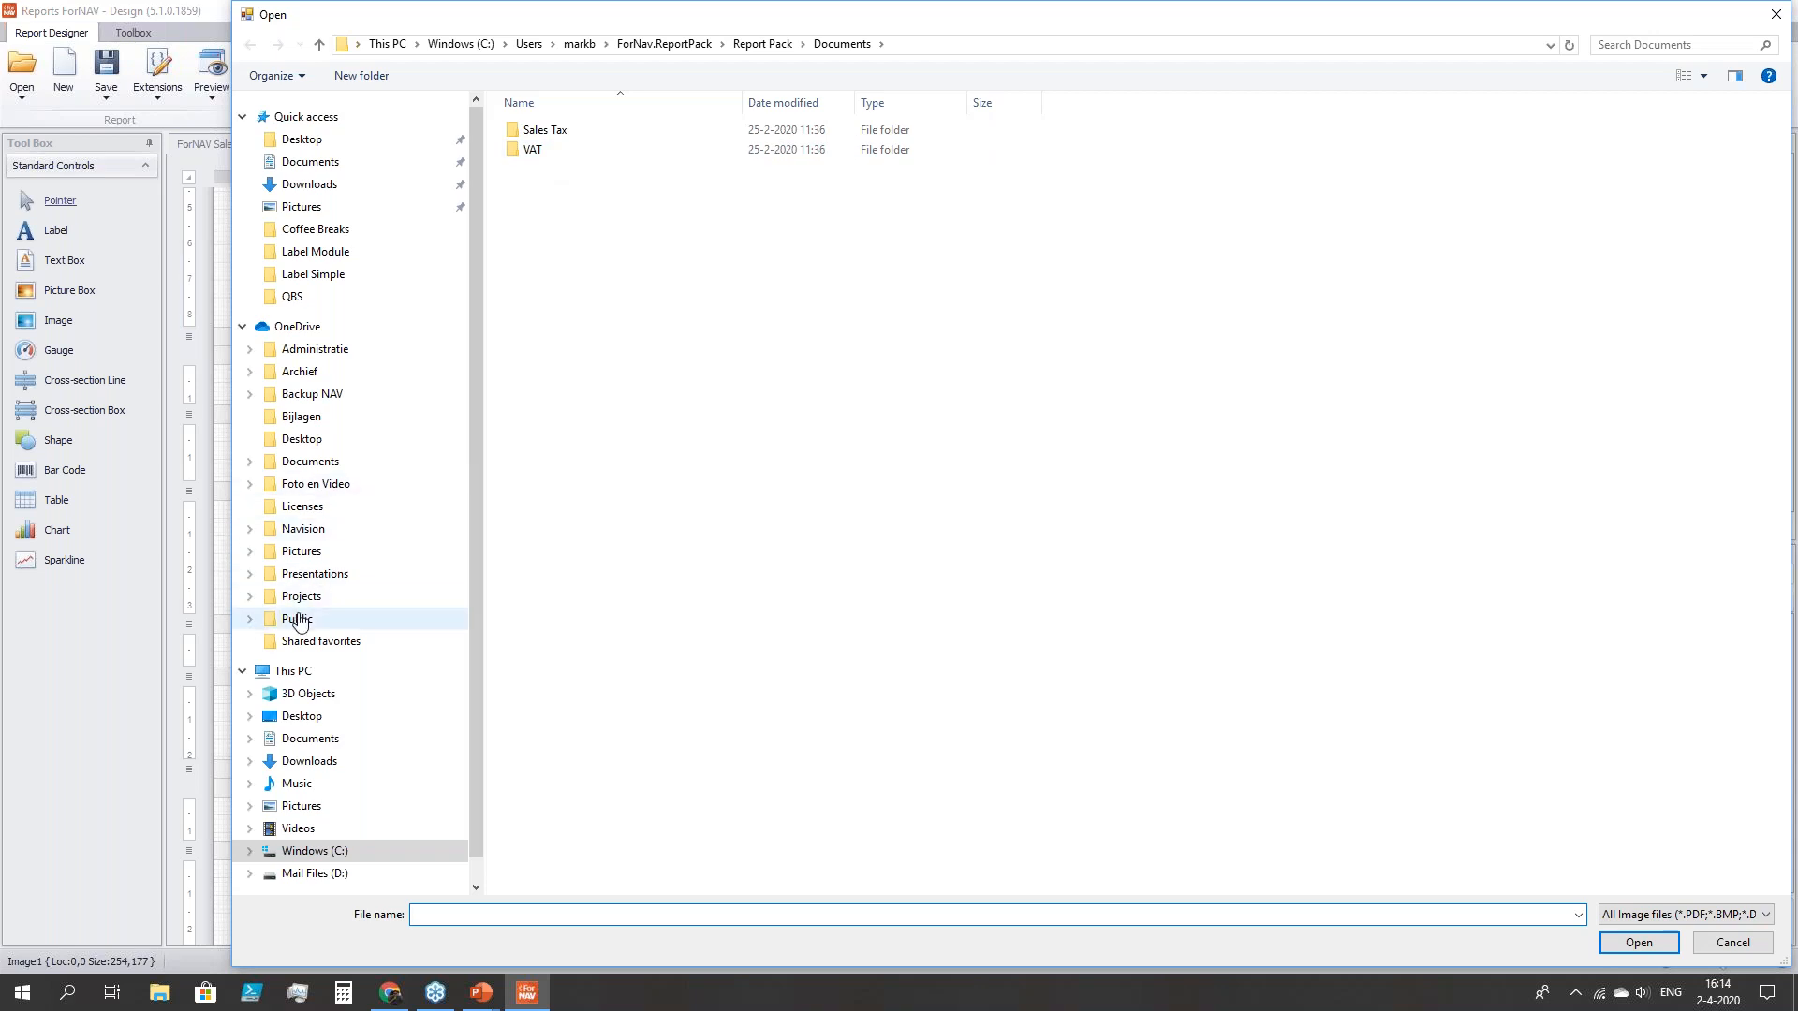
left_click(301, 599)
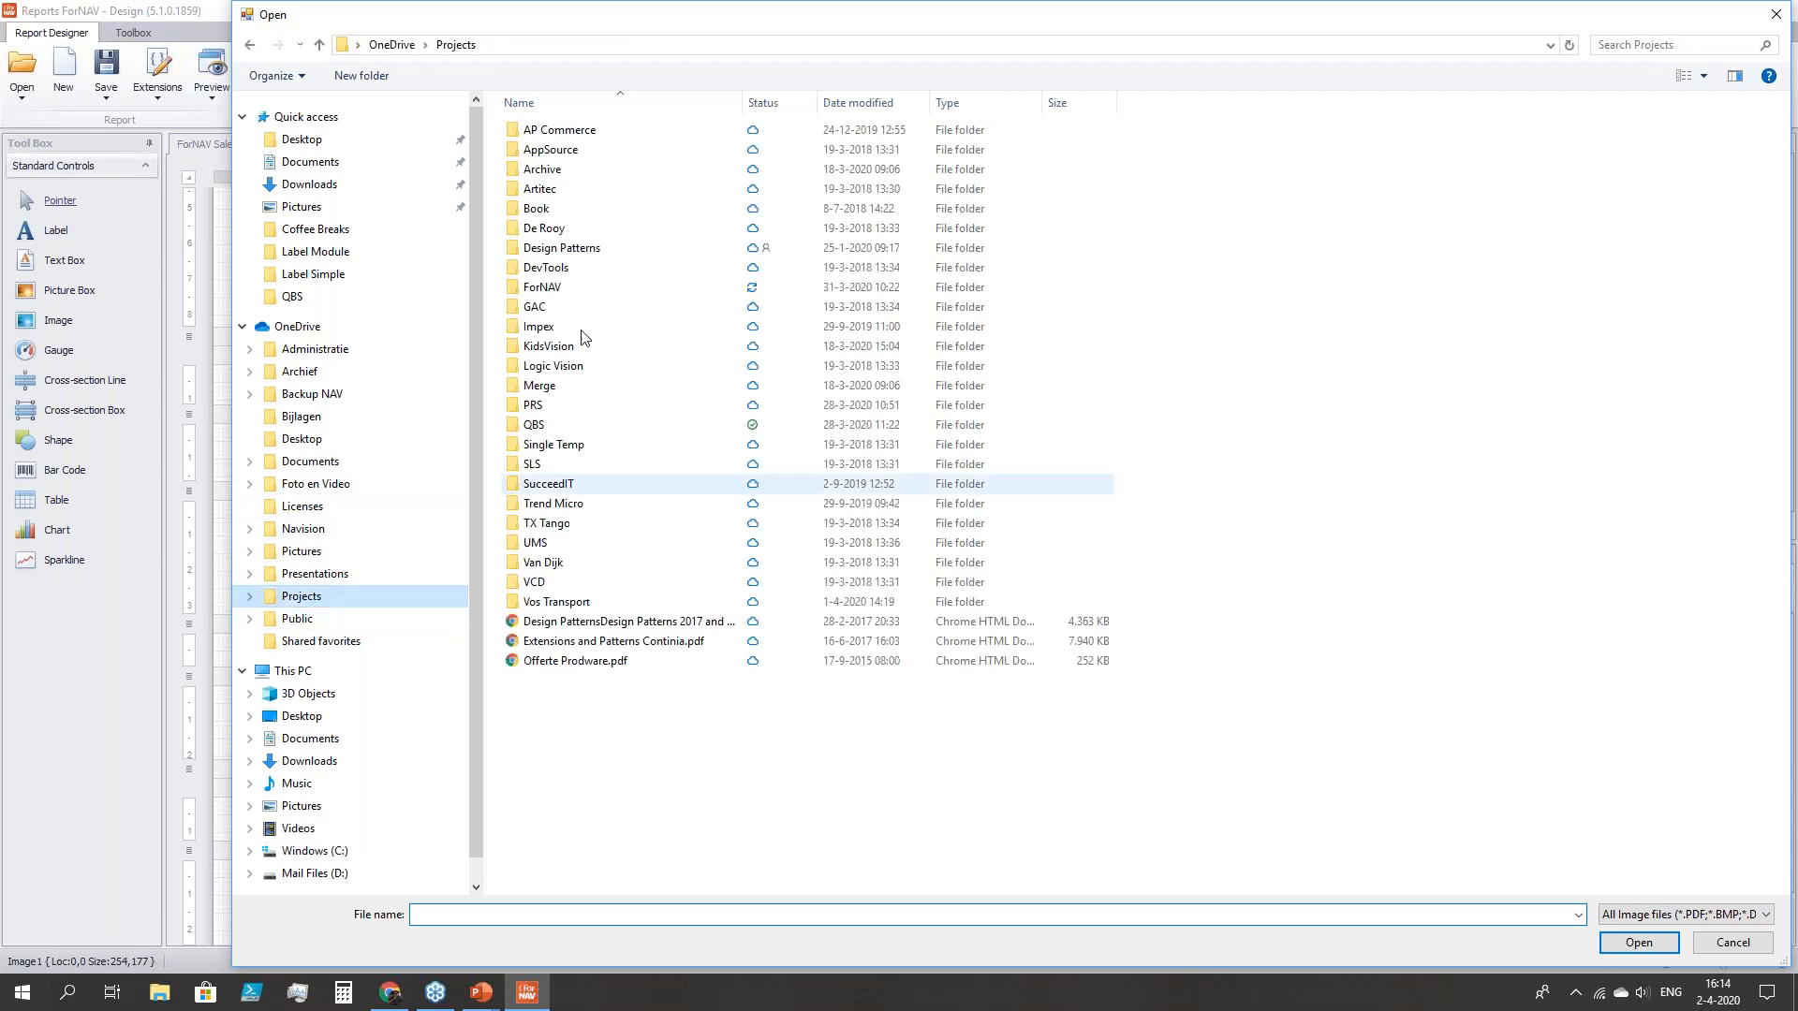
double_click(543, 287)
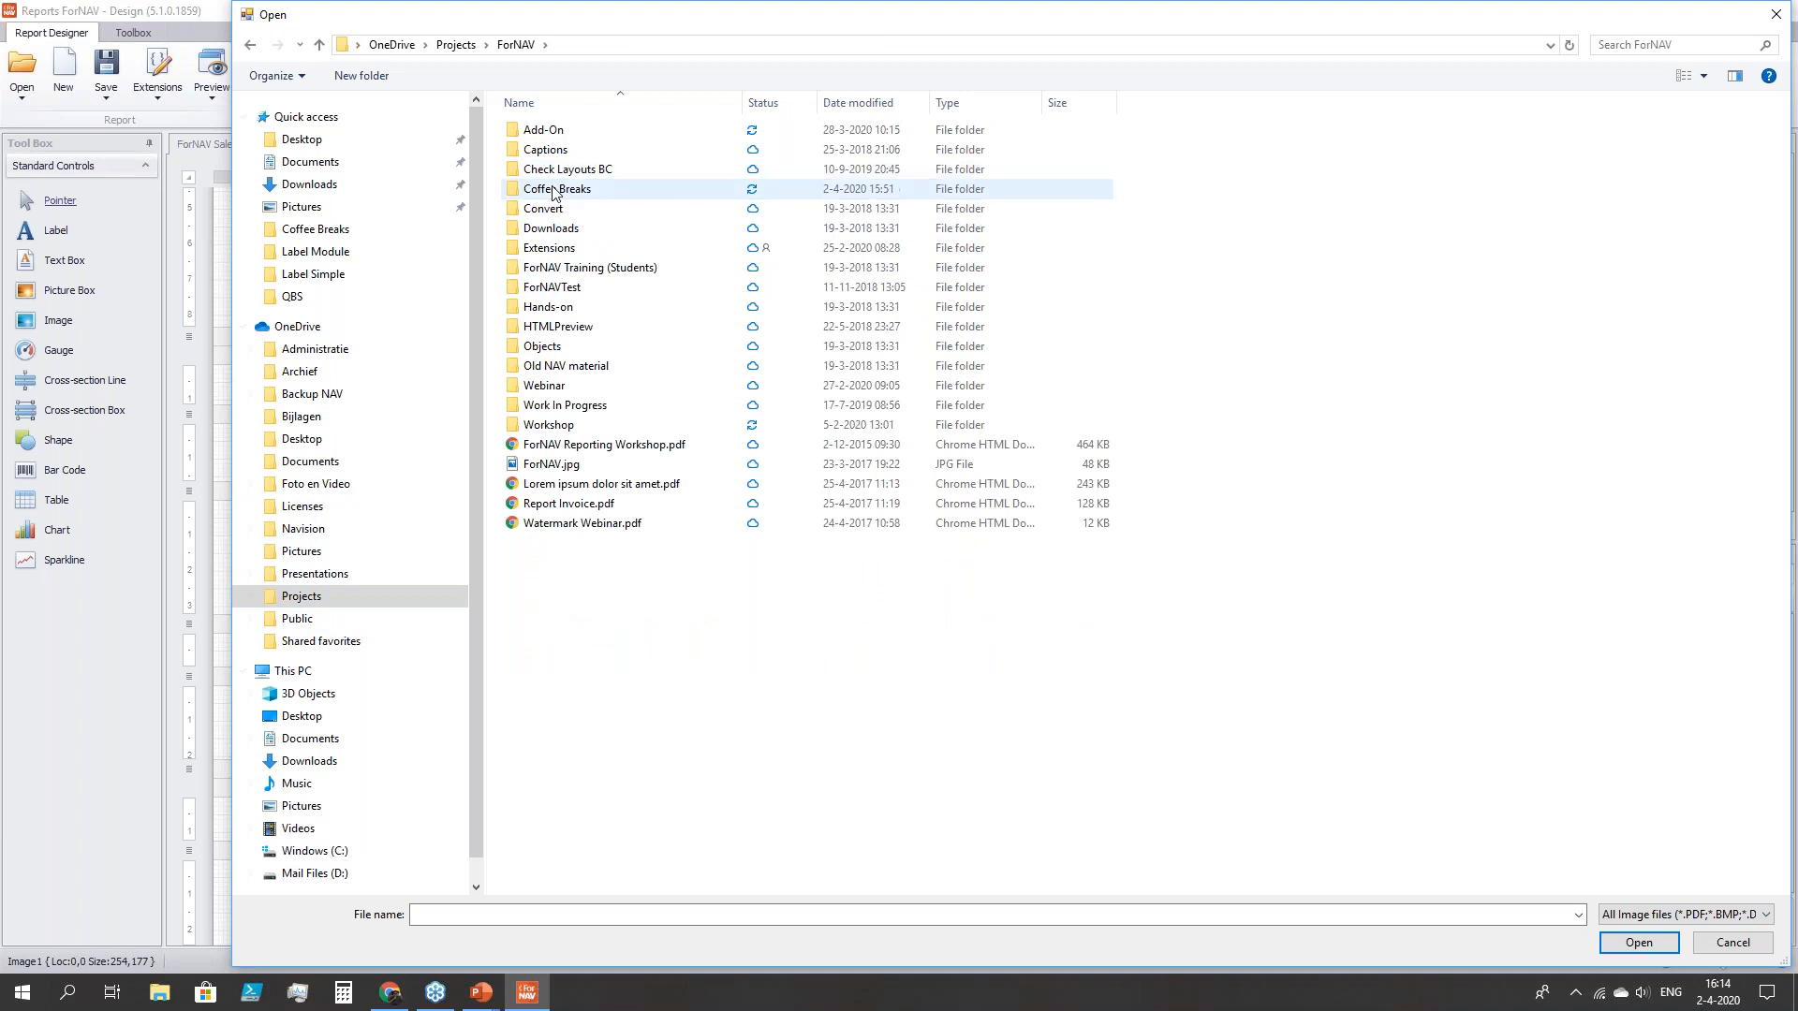
double_click(555, 188)
left_click(552, 155)
double_click(552, 155)
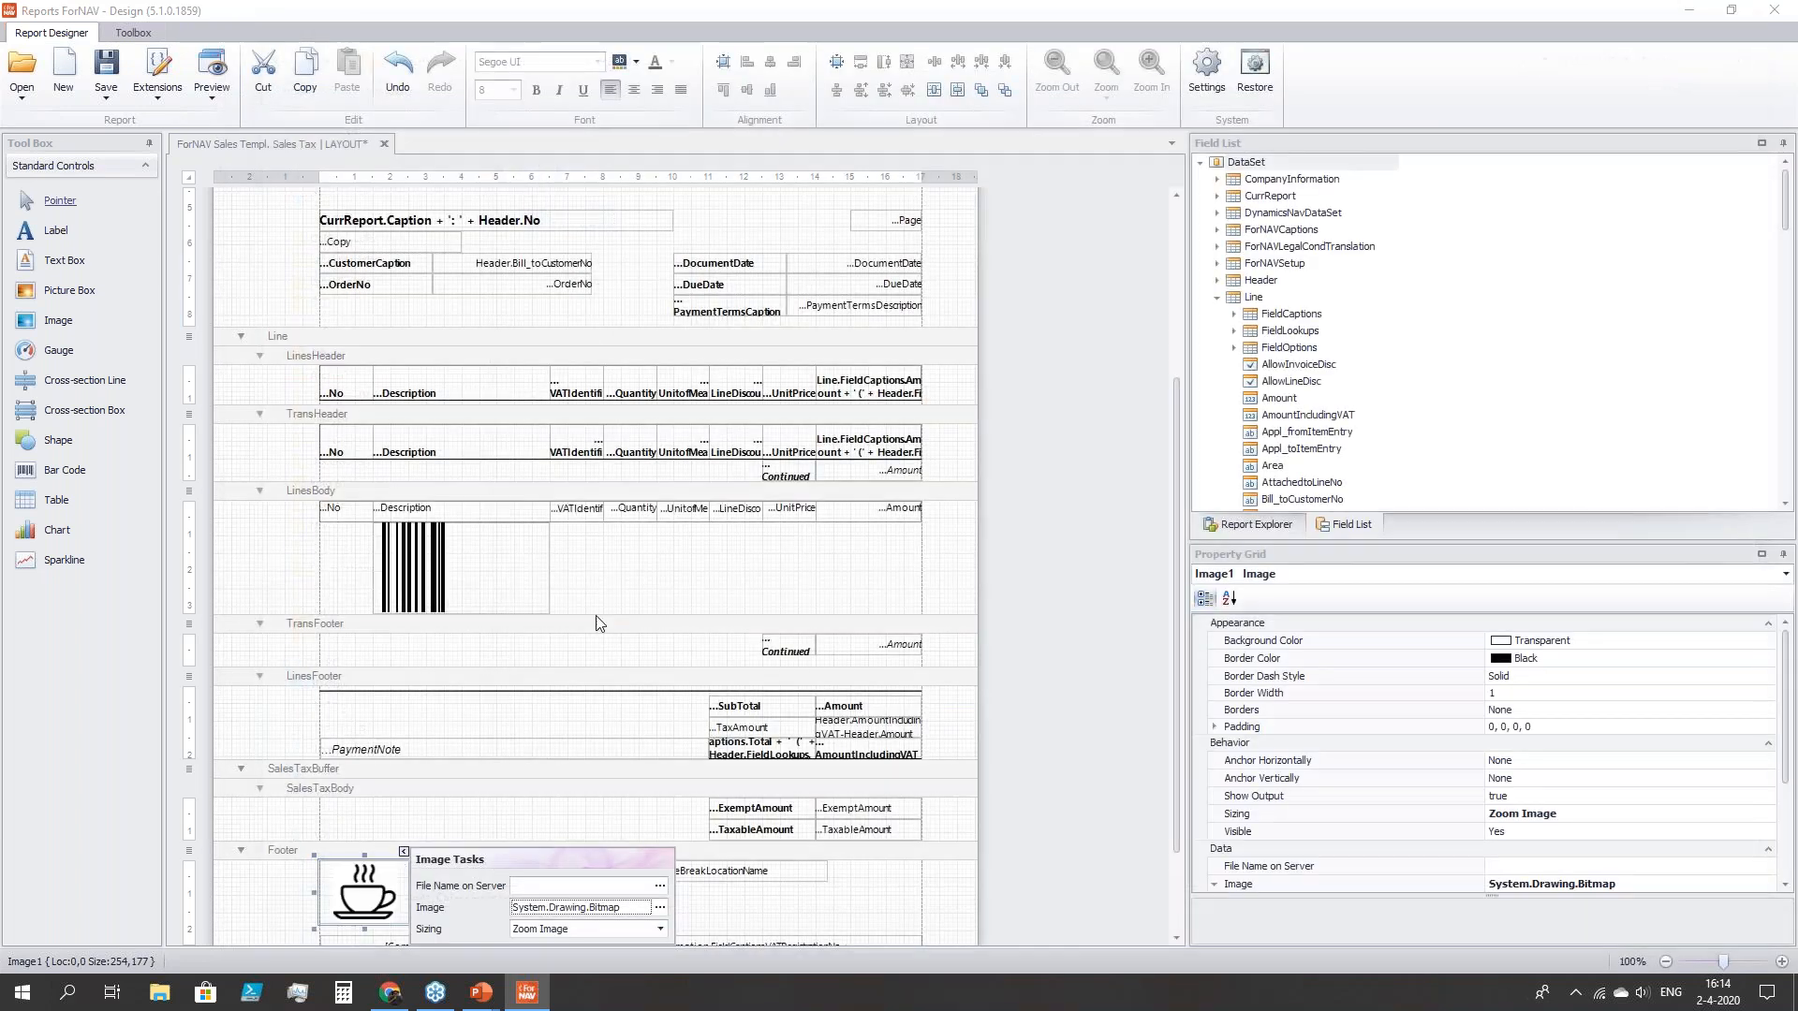
- Preview the template with the Footer picture for the first posted sales invoice, and close the preview
left_click(214, 64)
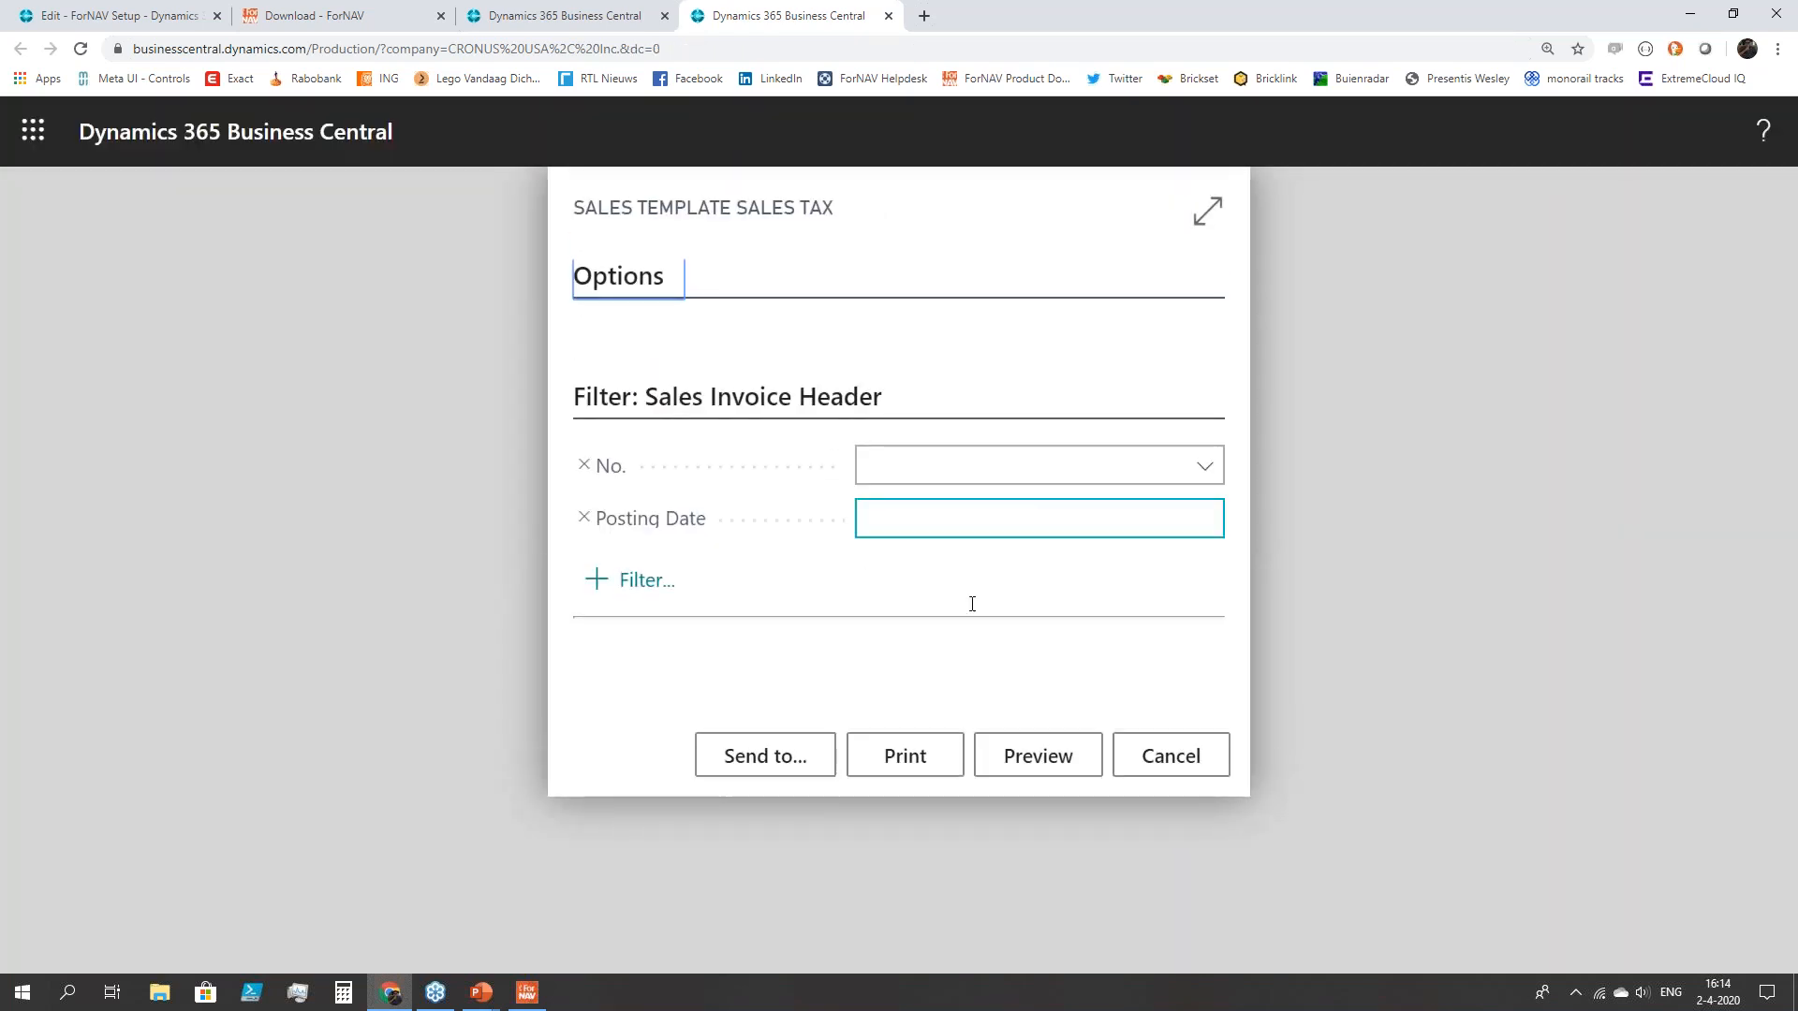
left_click(943, 462)
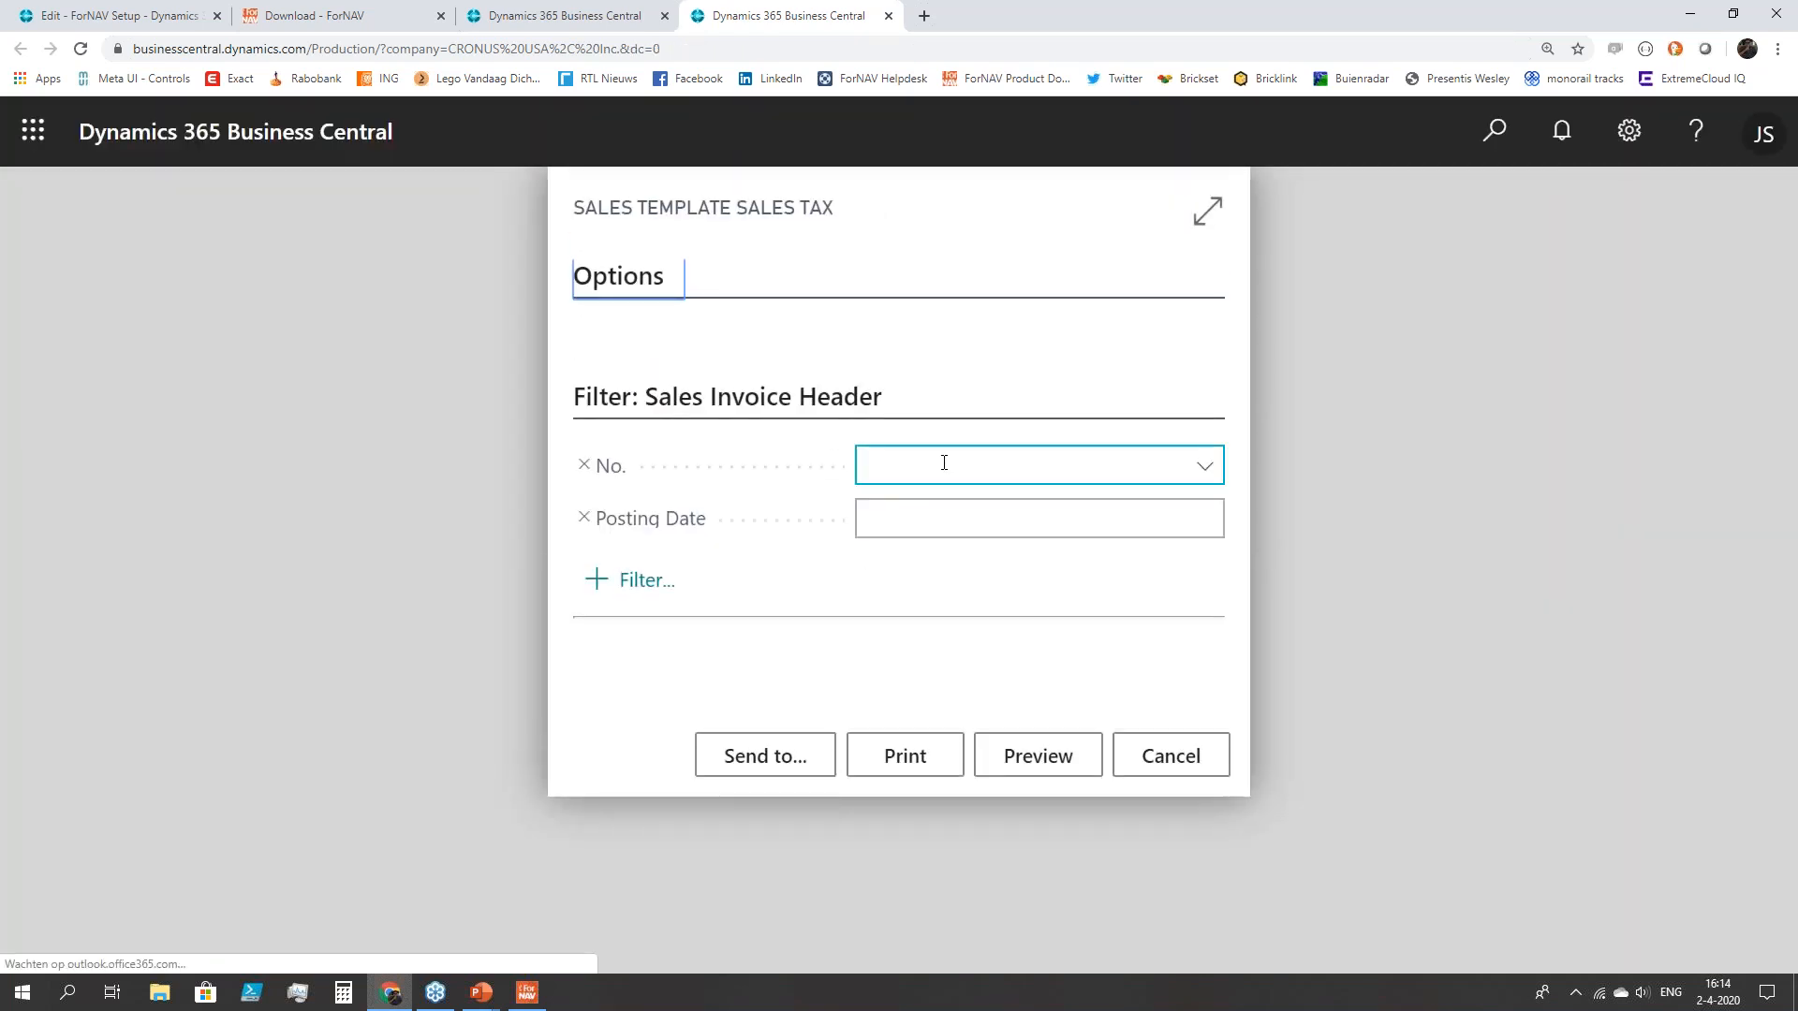
left_click(1205, 465)
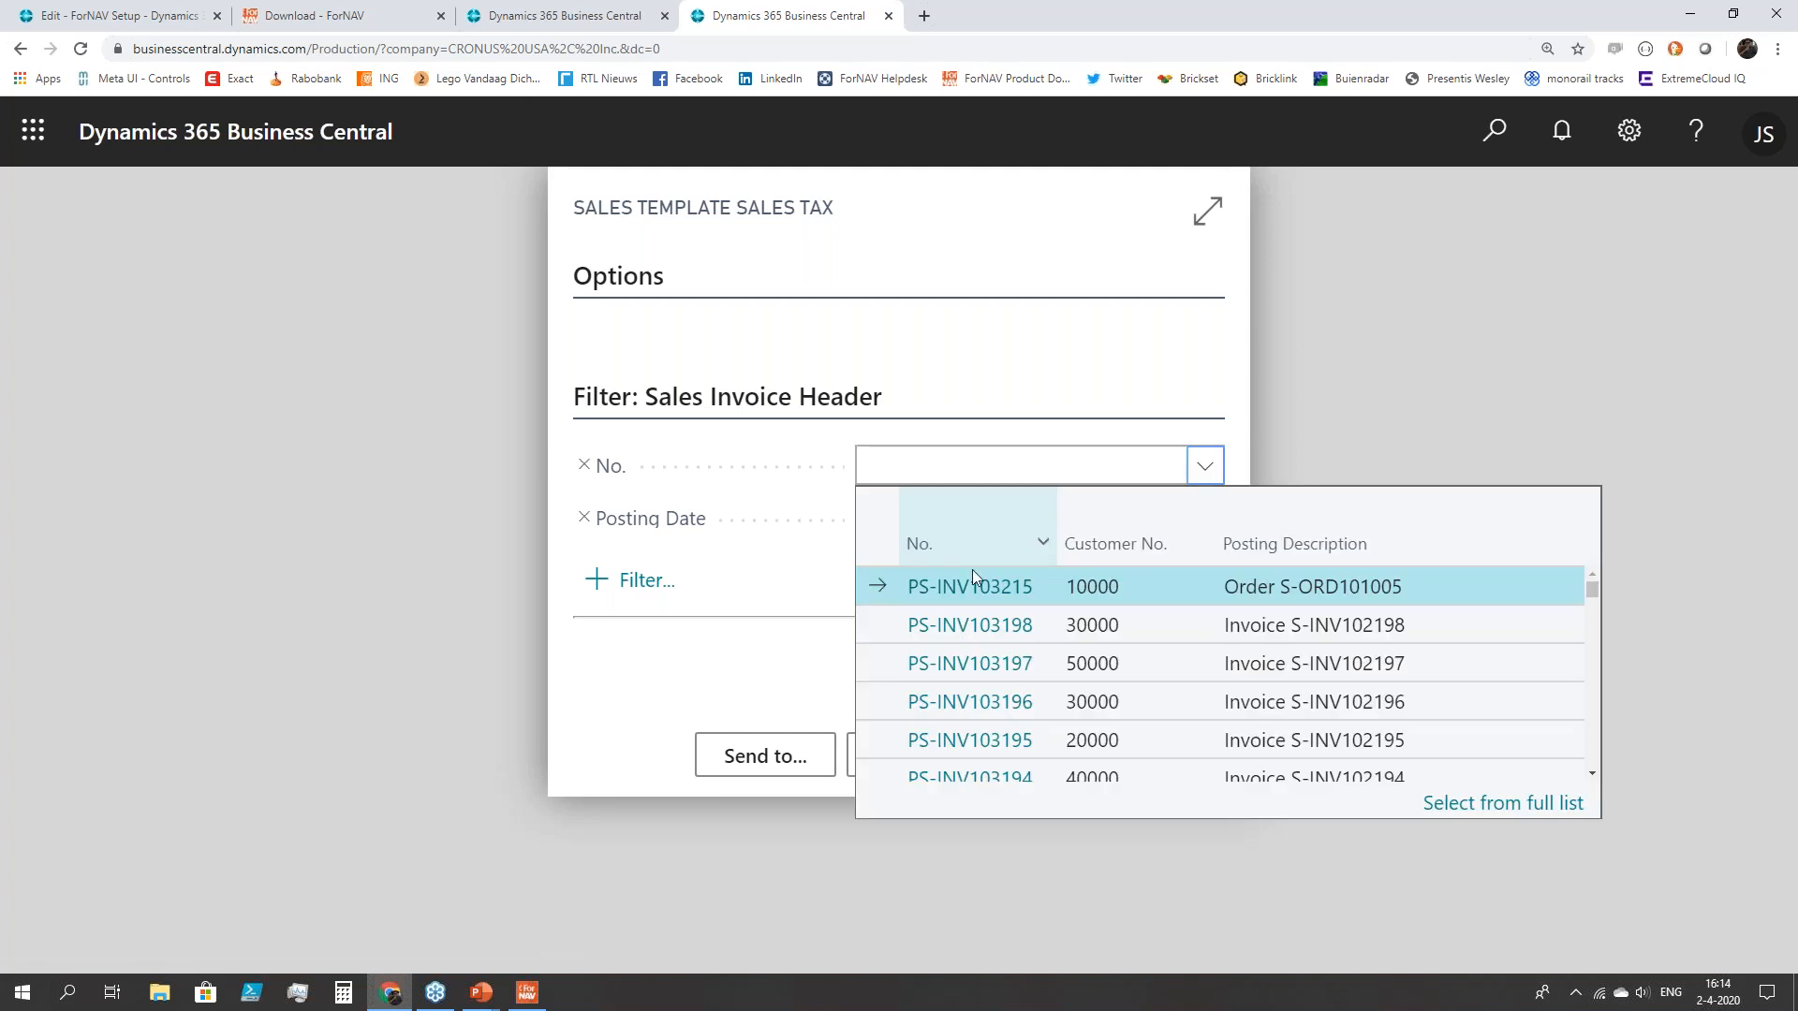
left_click(1122, 590)
left_click(1048, 757)
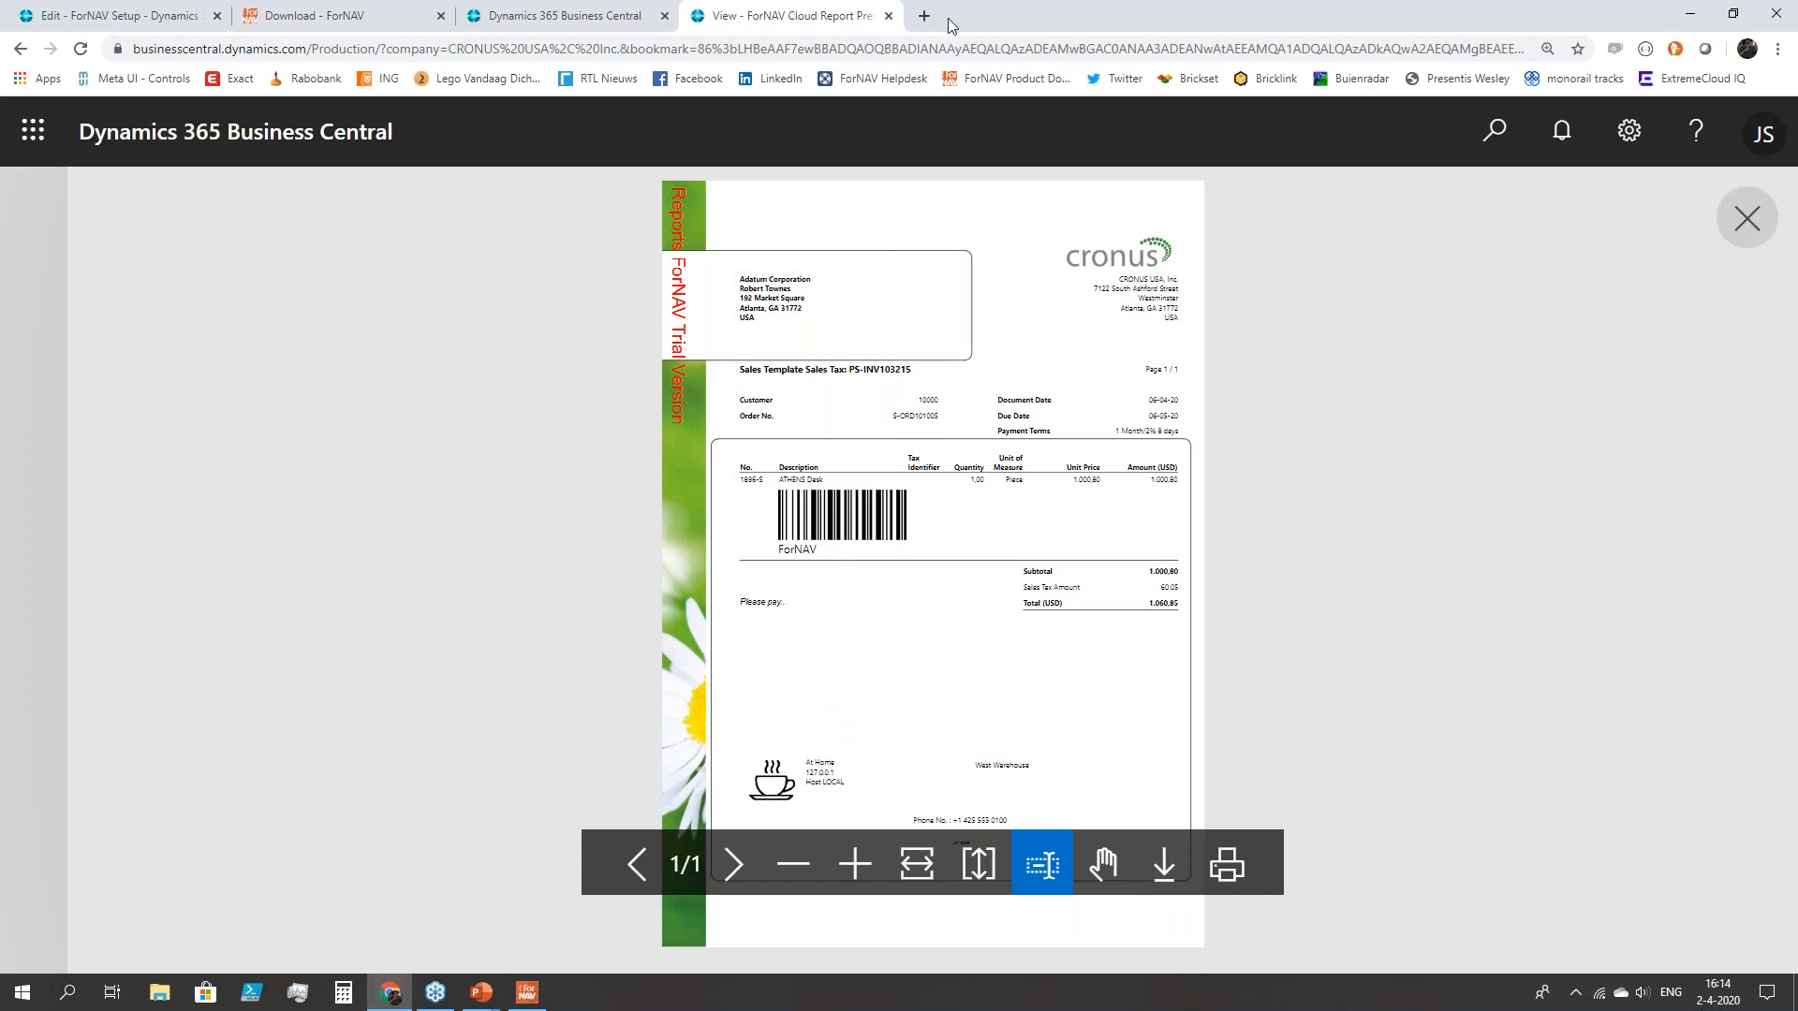
left_click(888, 16)
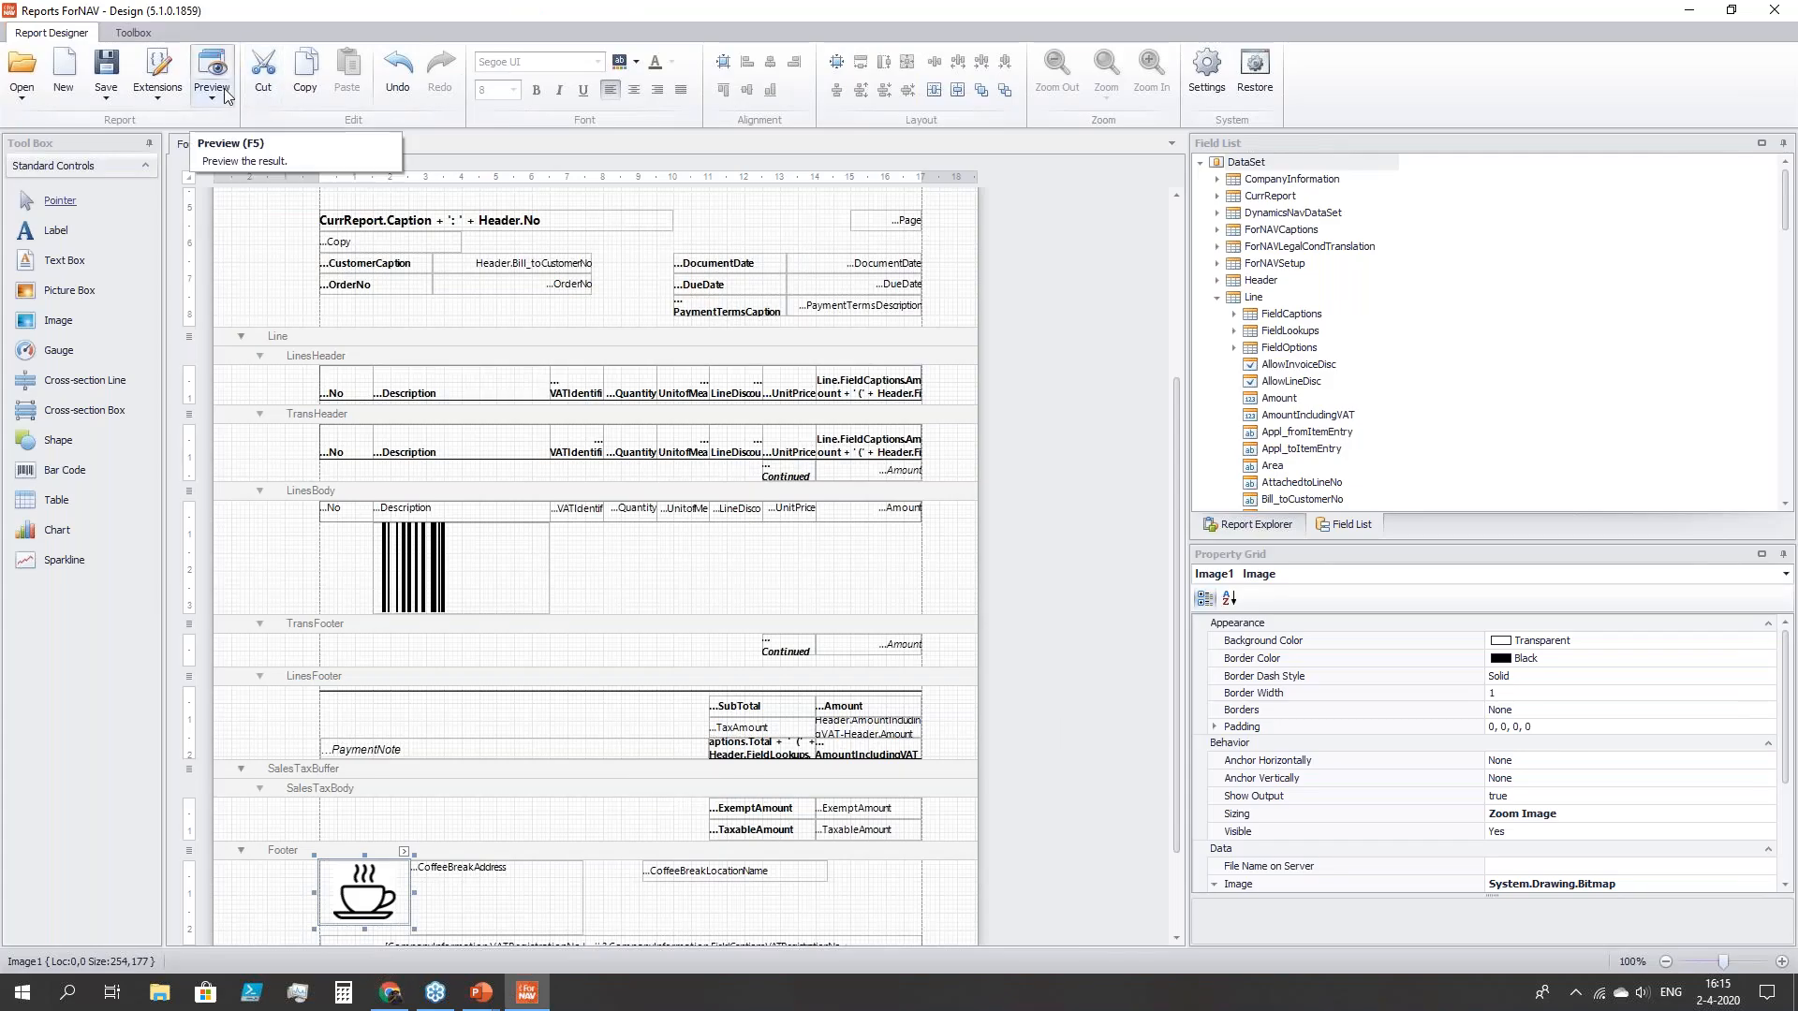
- Switch to the PowerPoint slide show and advance to the "Preview and Save Changes" slide
mouse_move(479, 992)
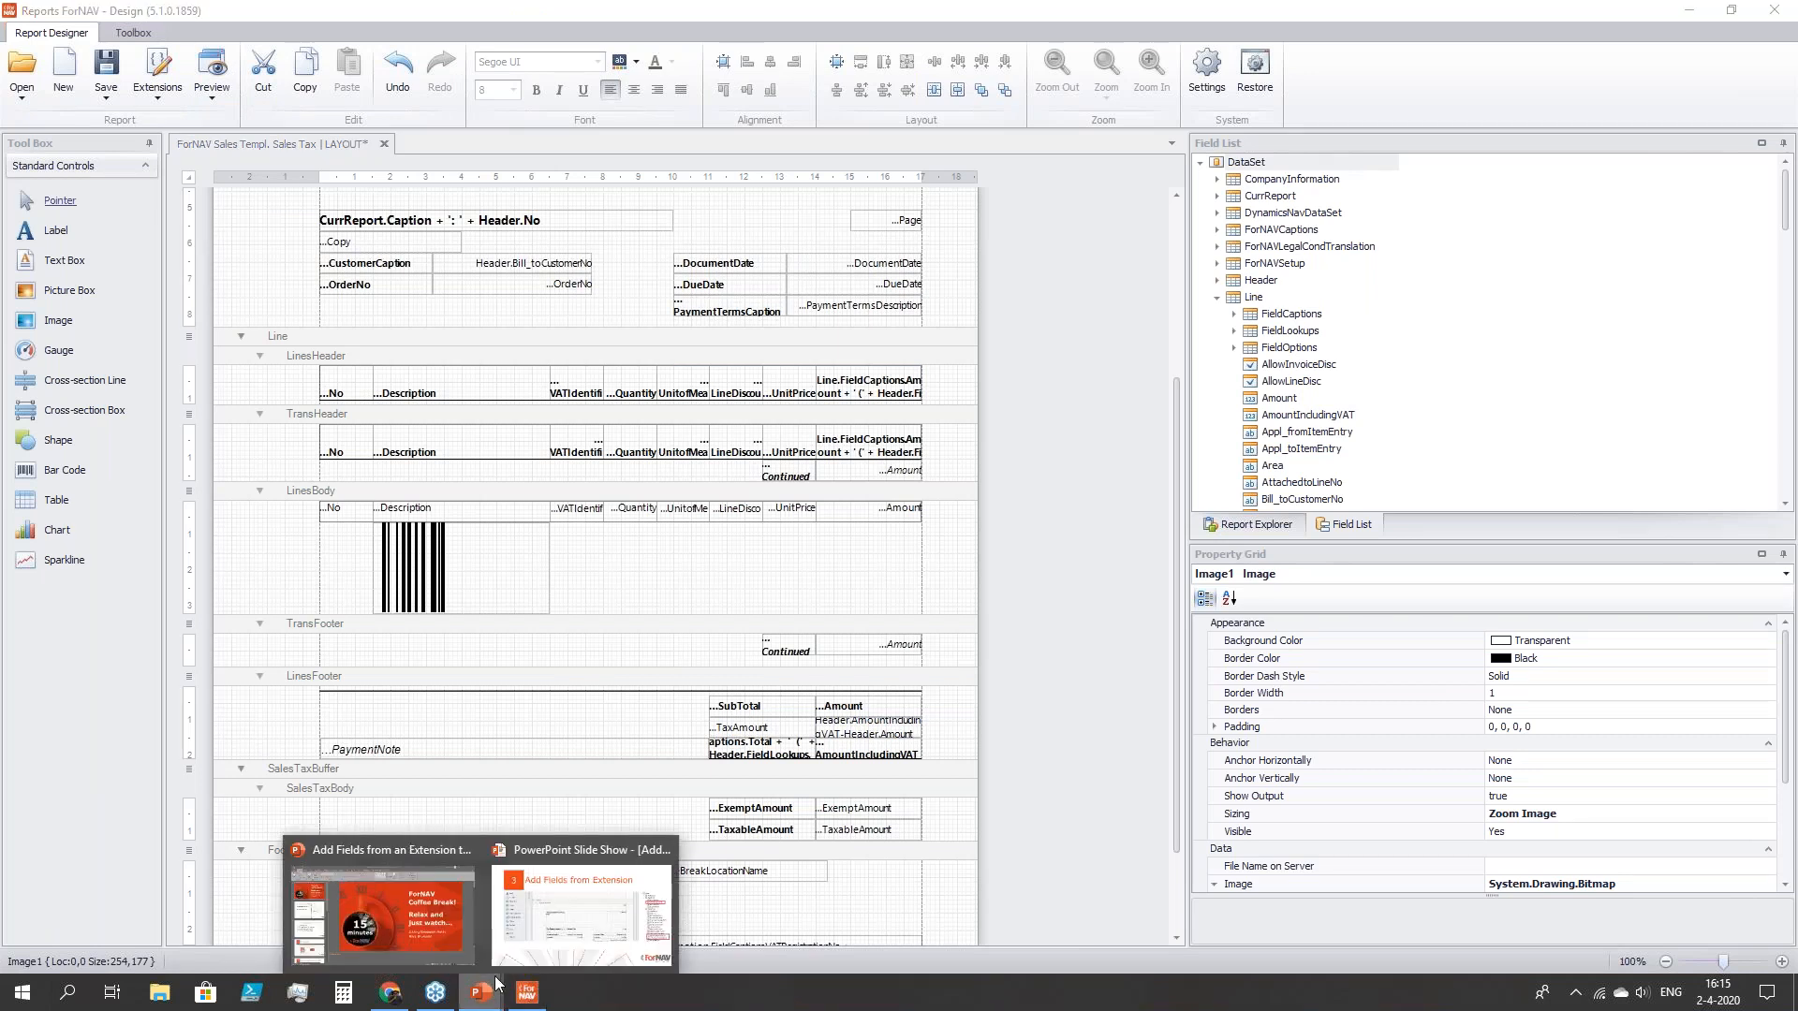
left_click(570, 920)
left_click(582, 591)
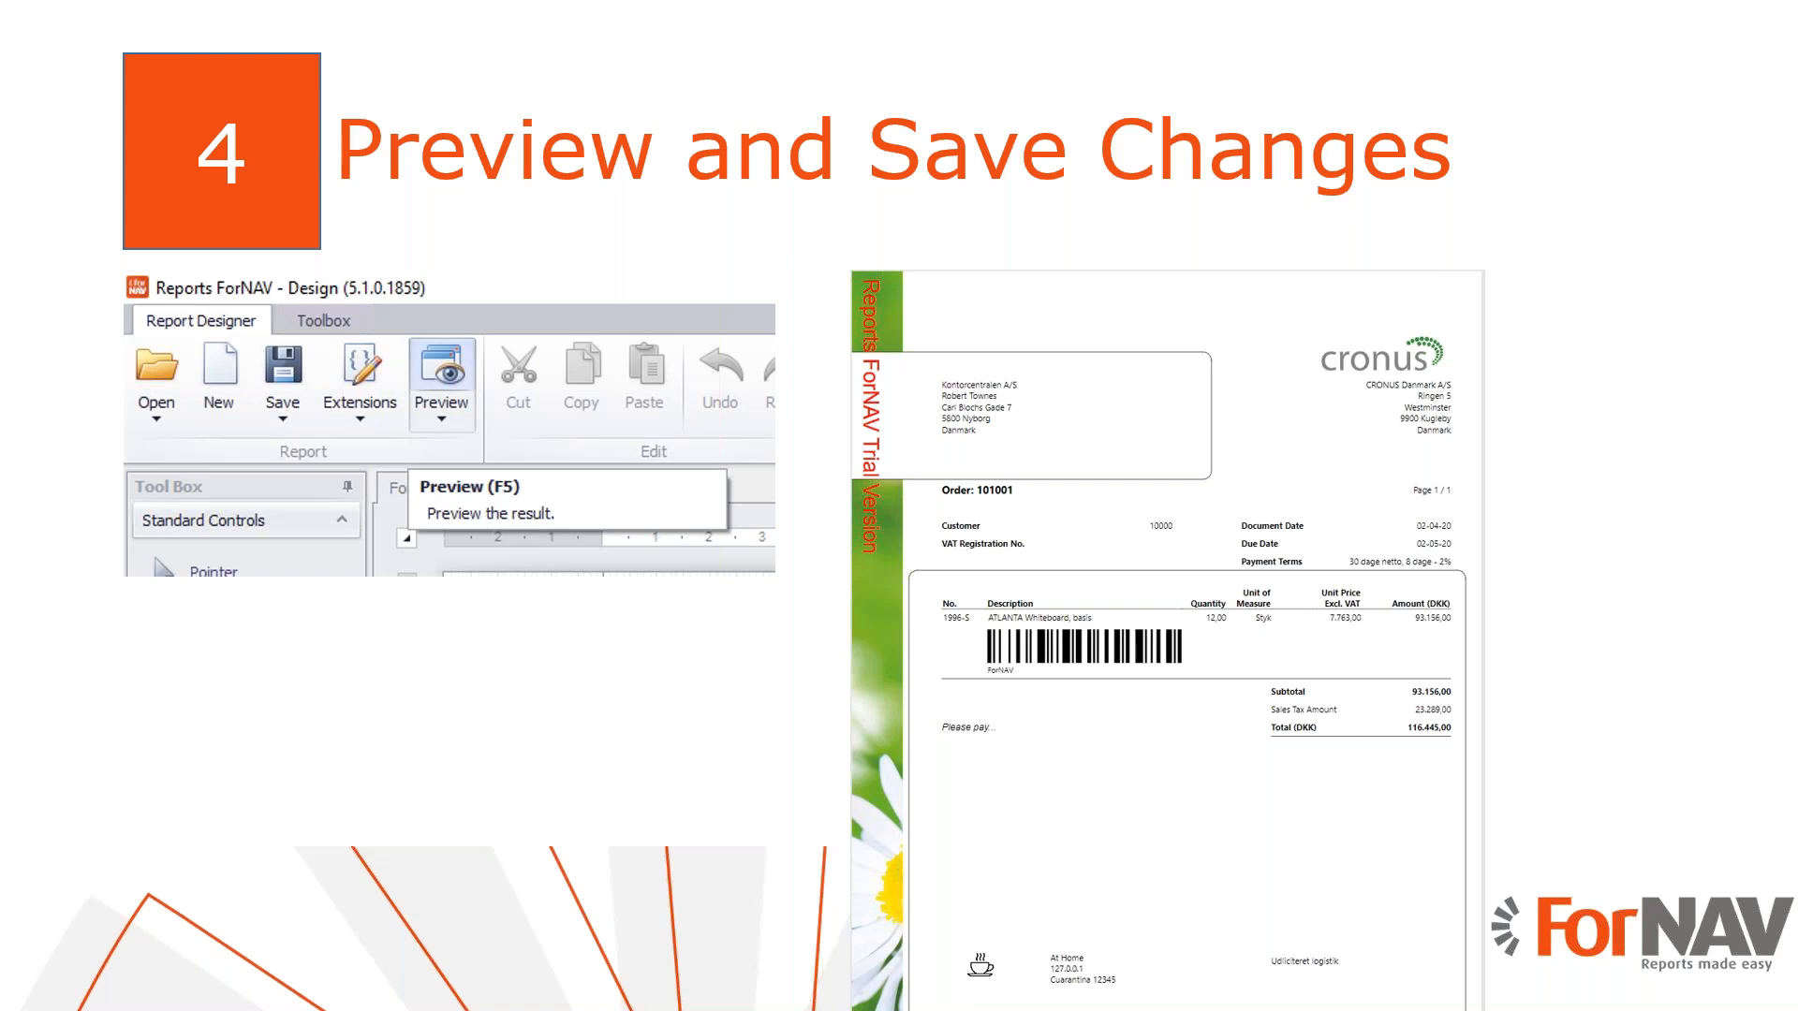
- Return to the ForNAV designer, save the sales template layout, and close the designer
key("alt+Tab")
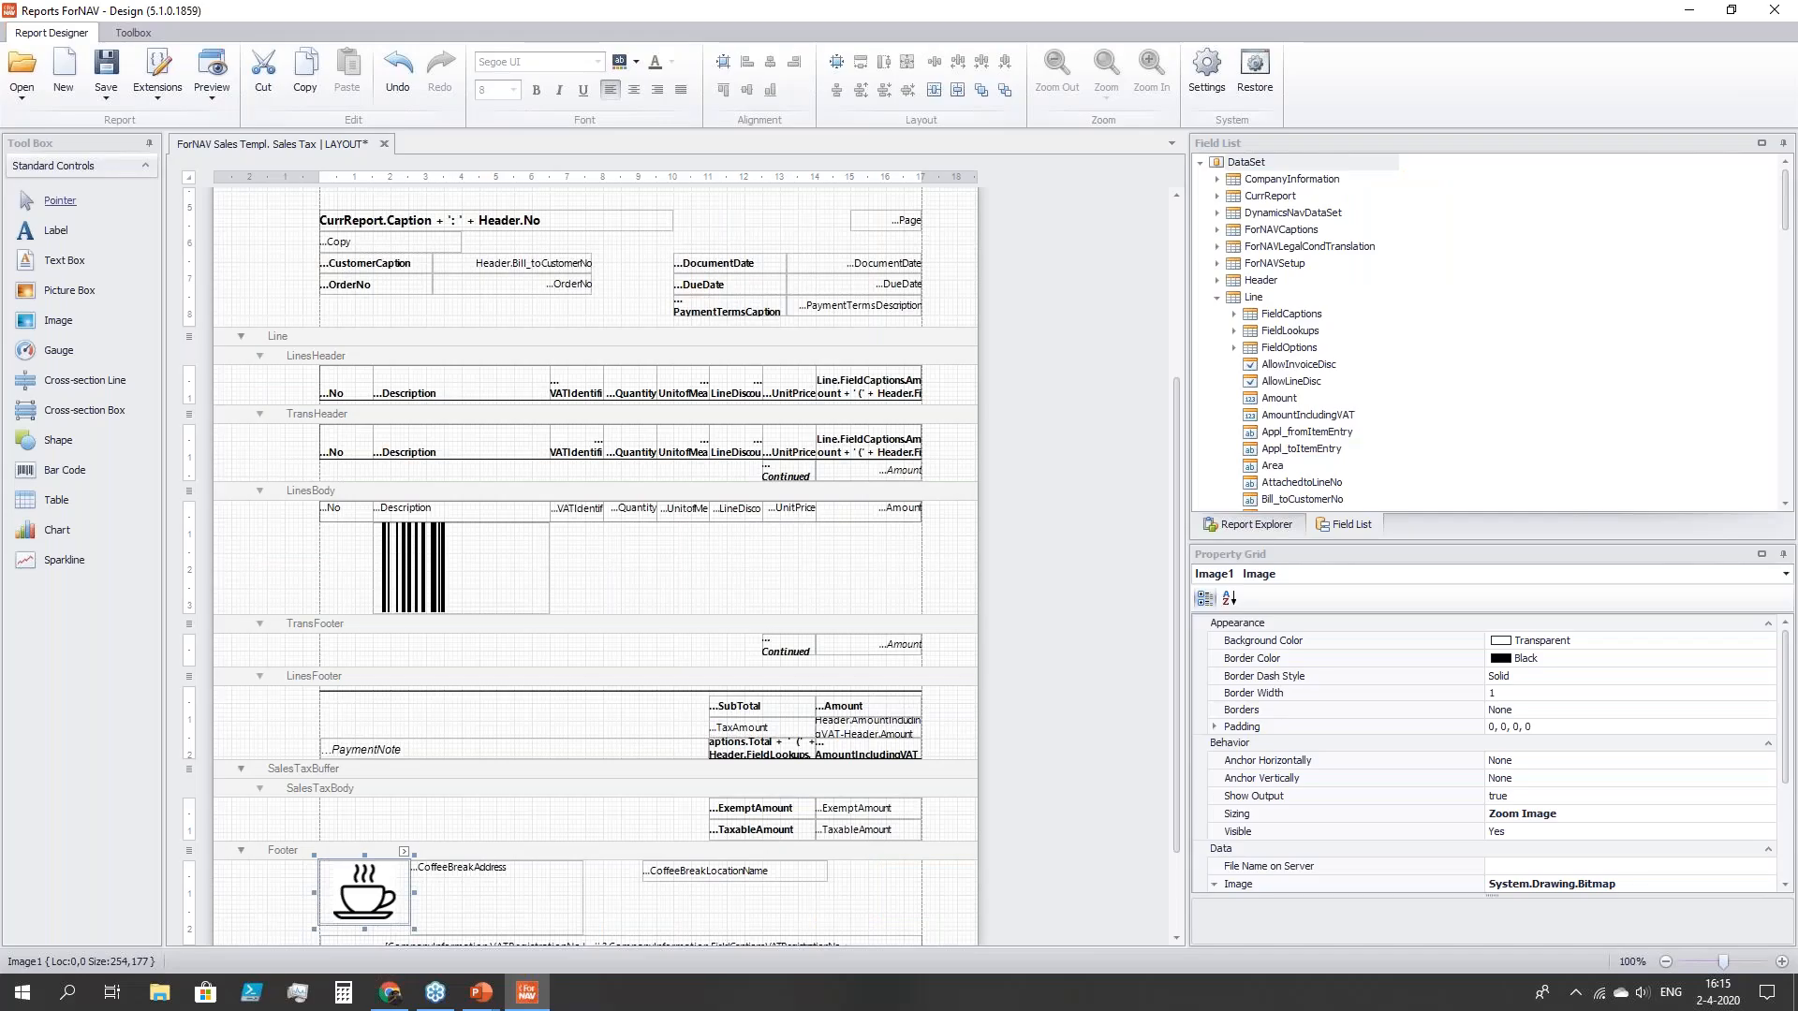
left_click(106, 67)
left_click(105, 67)
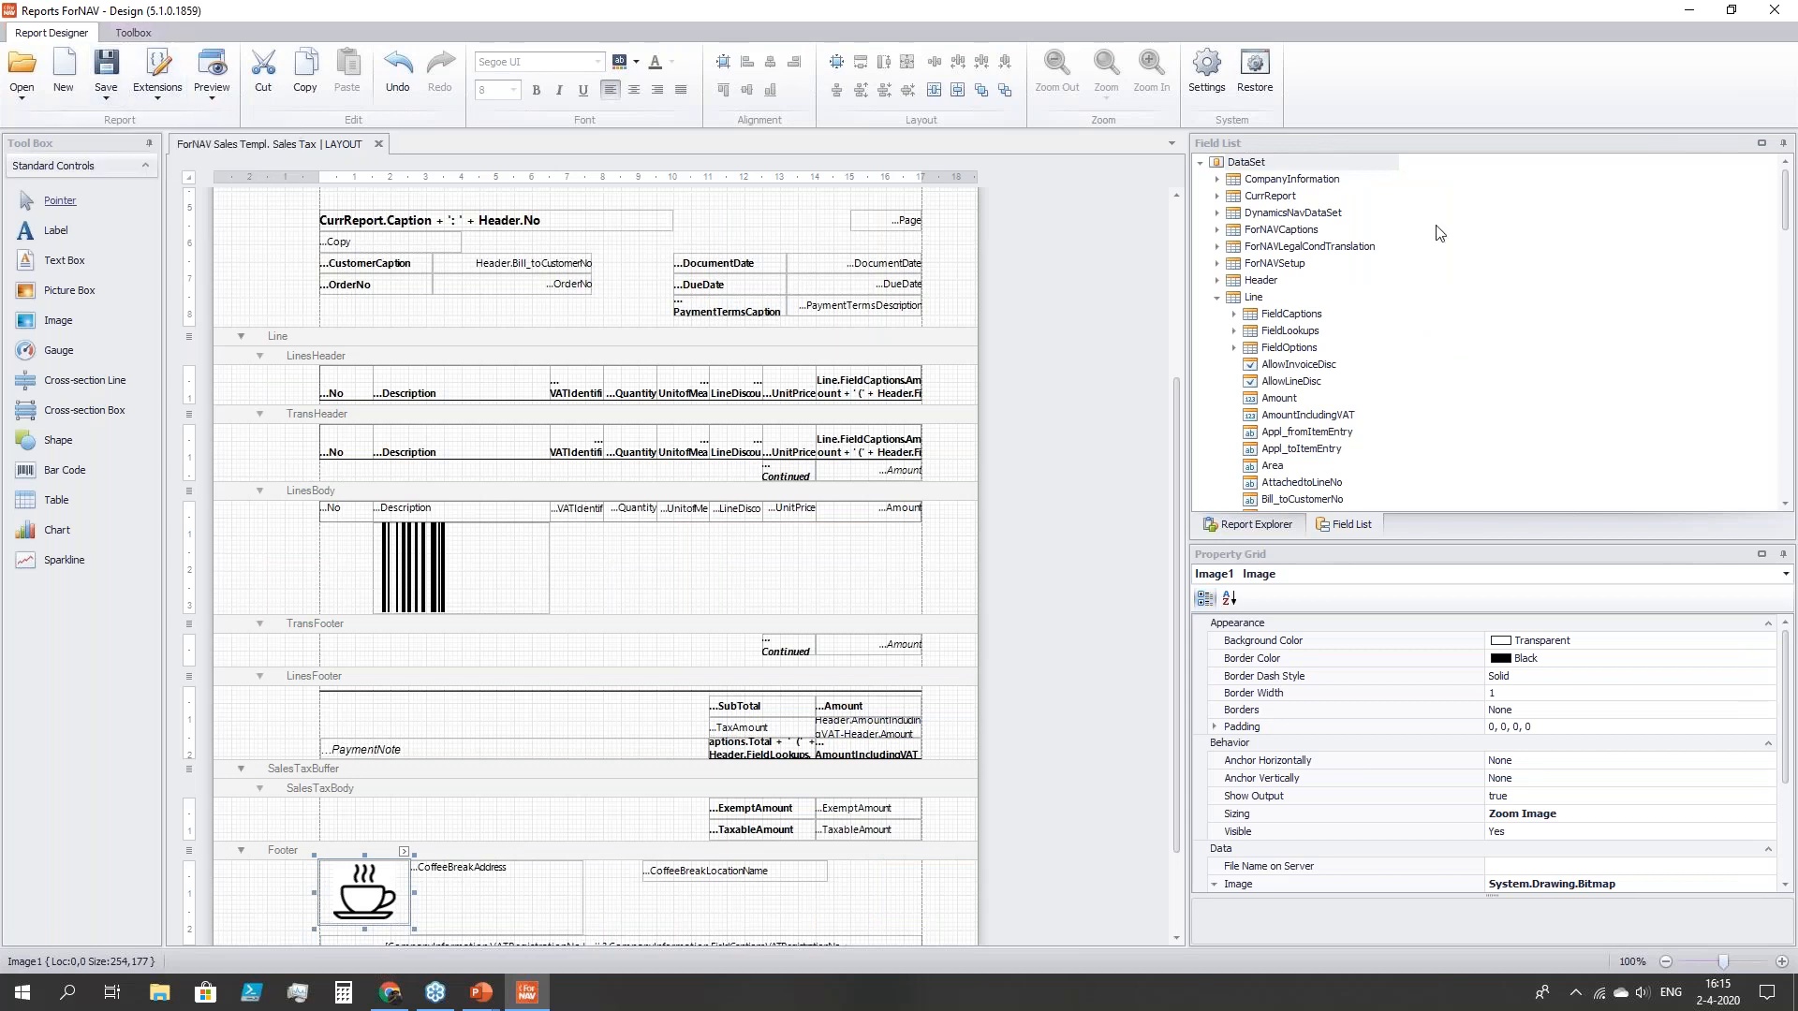
left_click(1783, 11)
- Switch to Business Central, leave the report preview and ForNAV Setup pages, and go back to the Adatum Corporation sales order
key("alt+Tab")
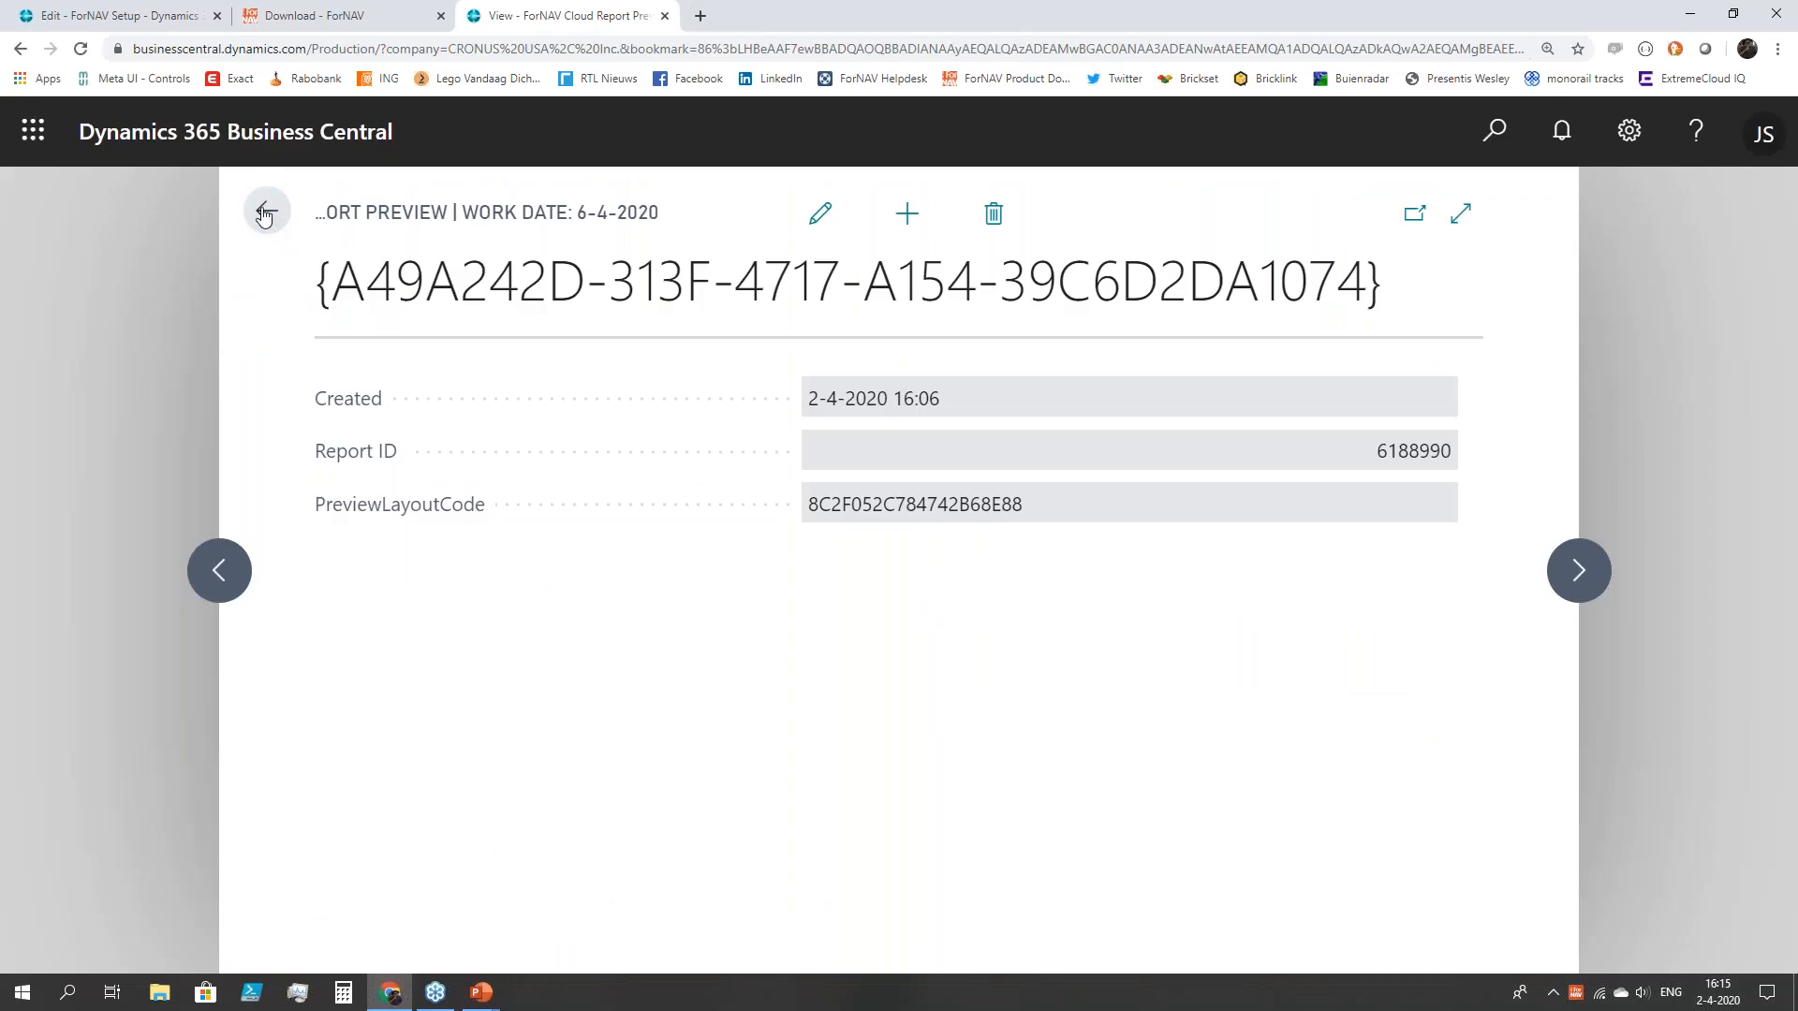
left_click(265, 212)
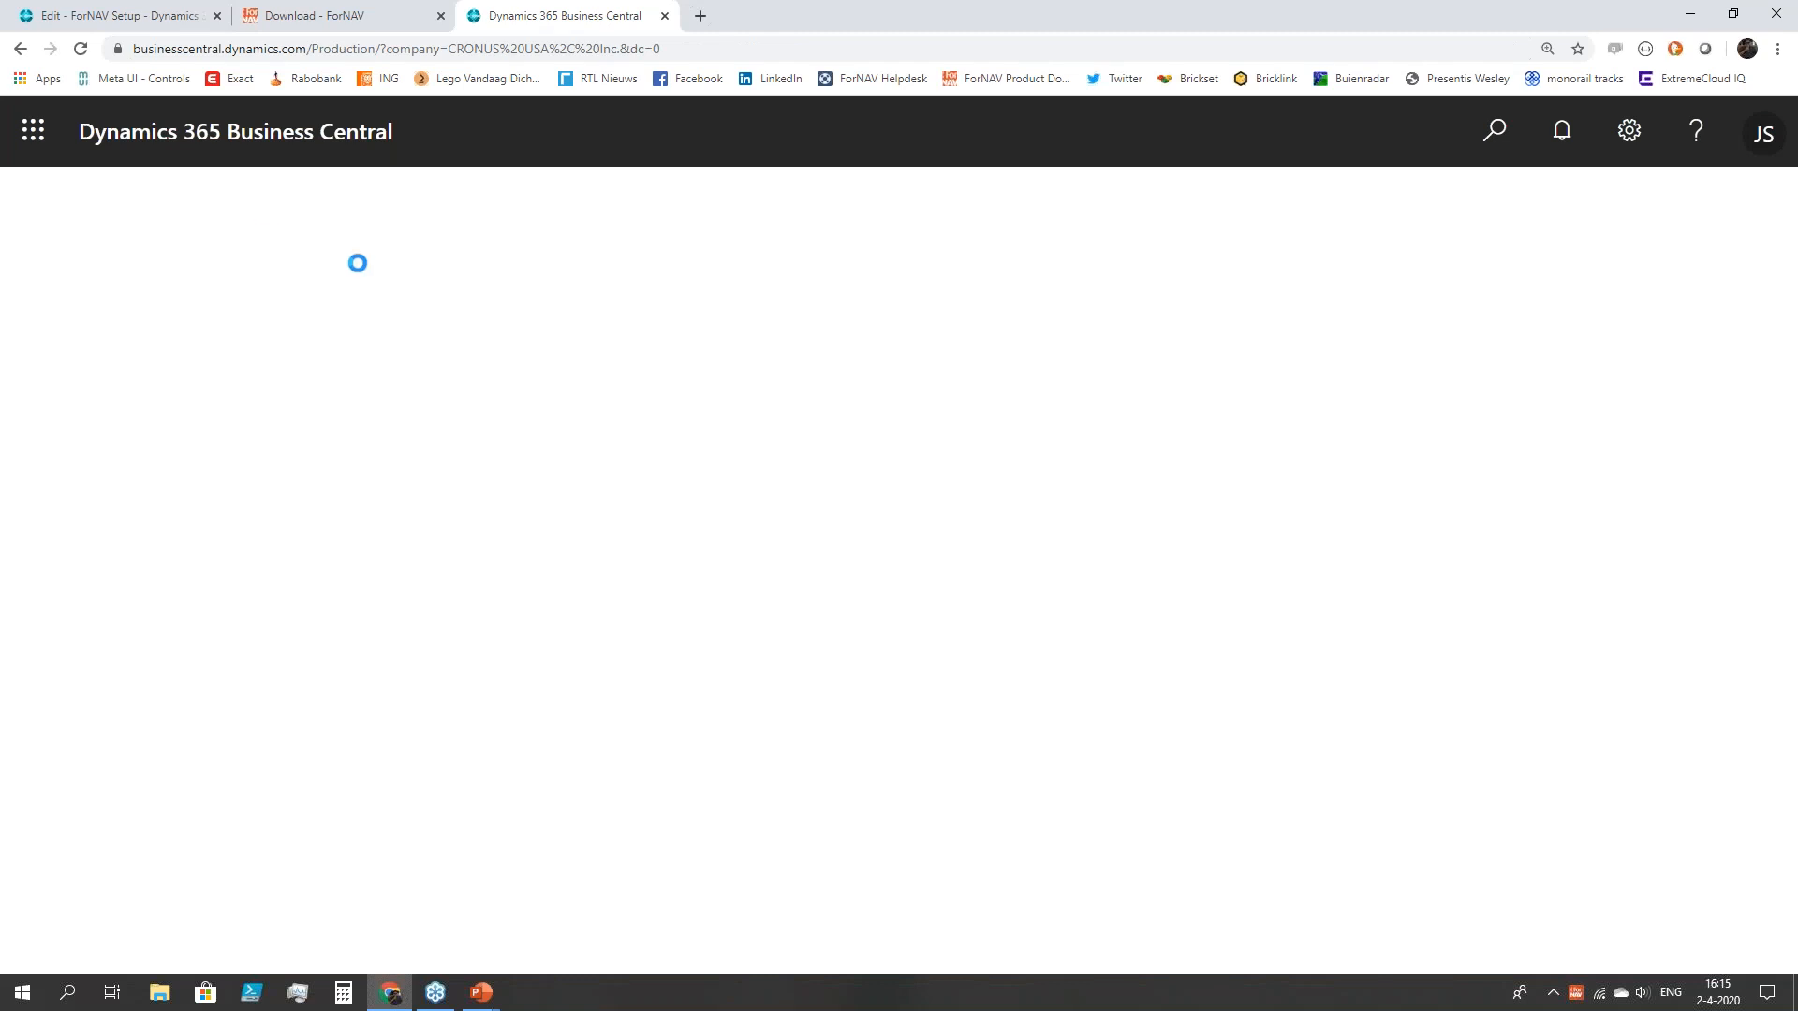
left_click(113, 15)
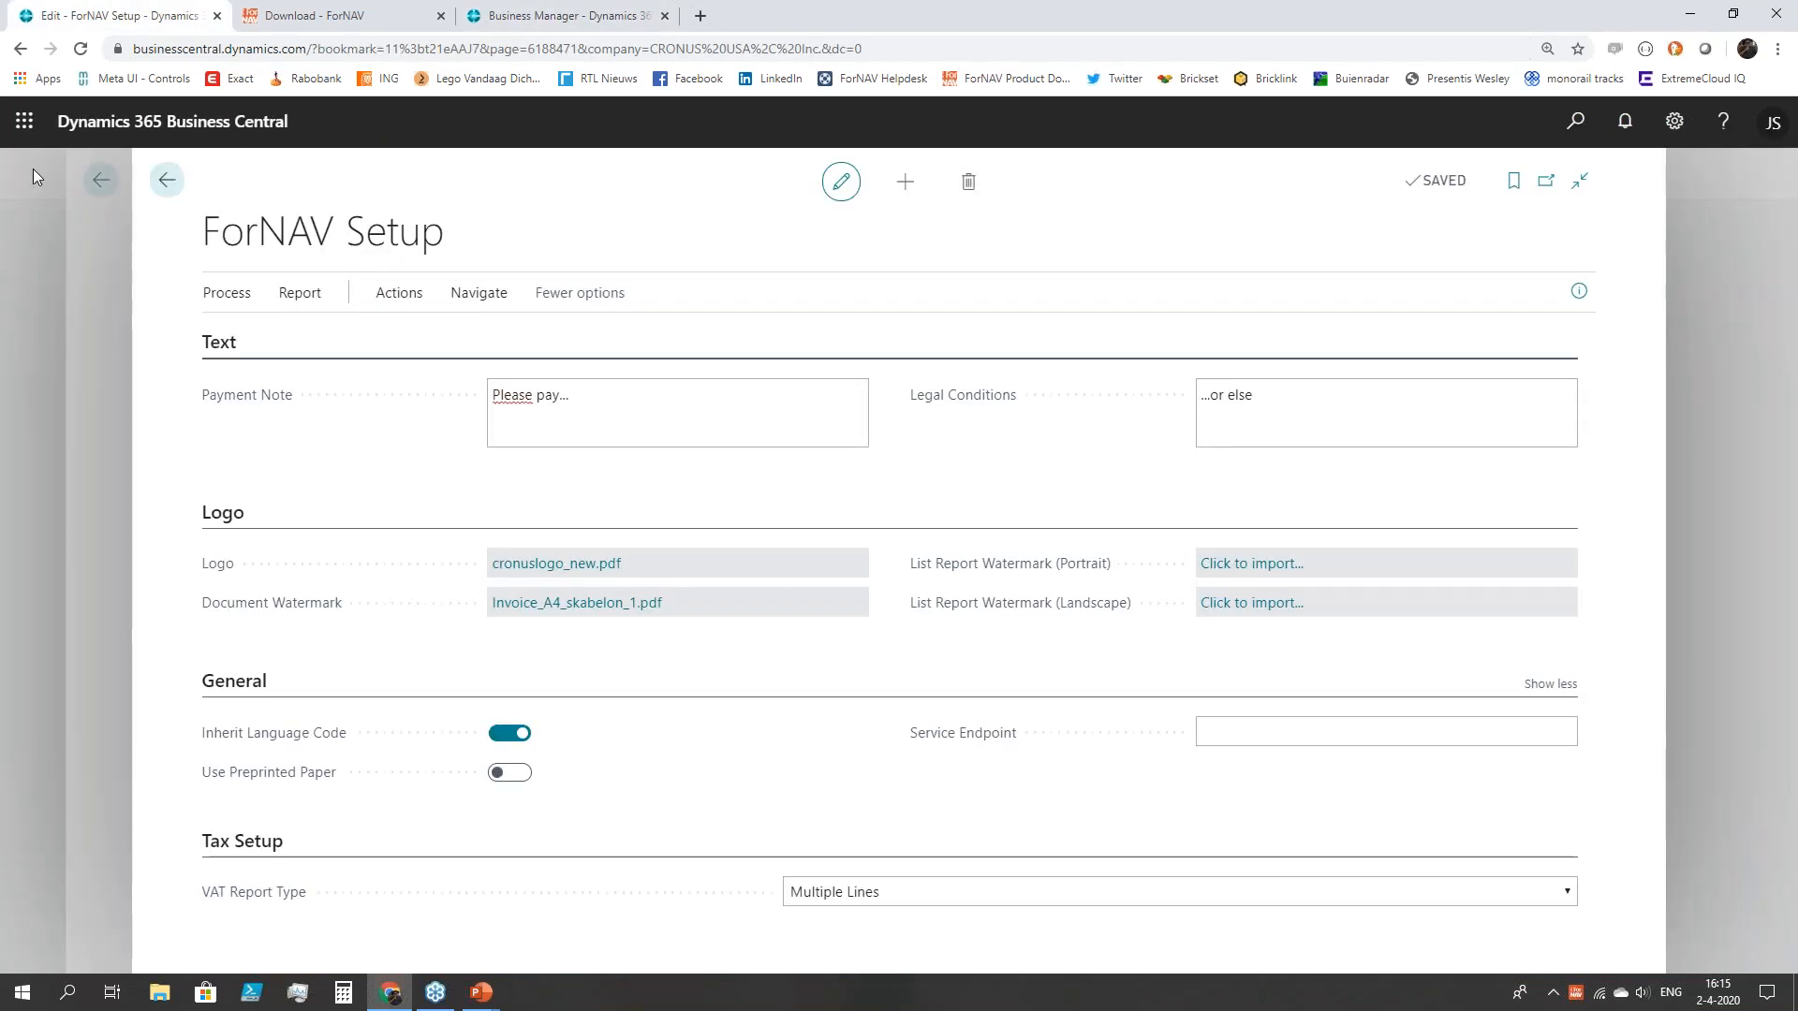
left_click(103, 211)
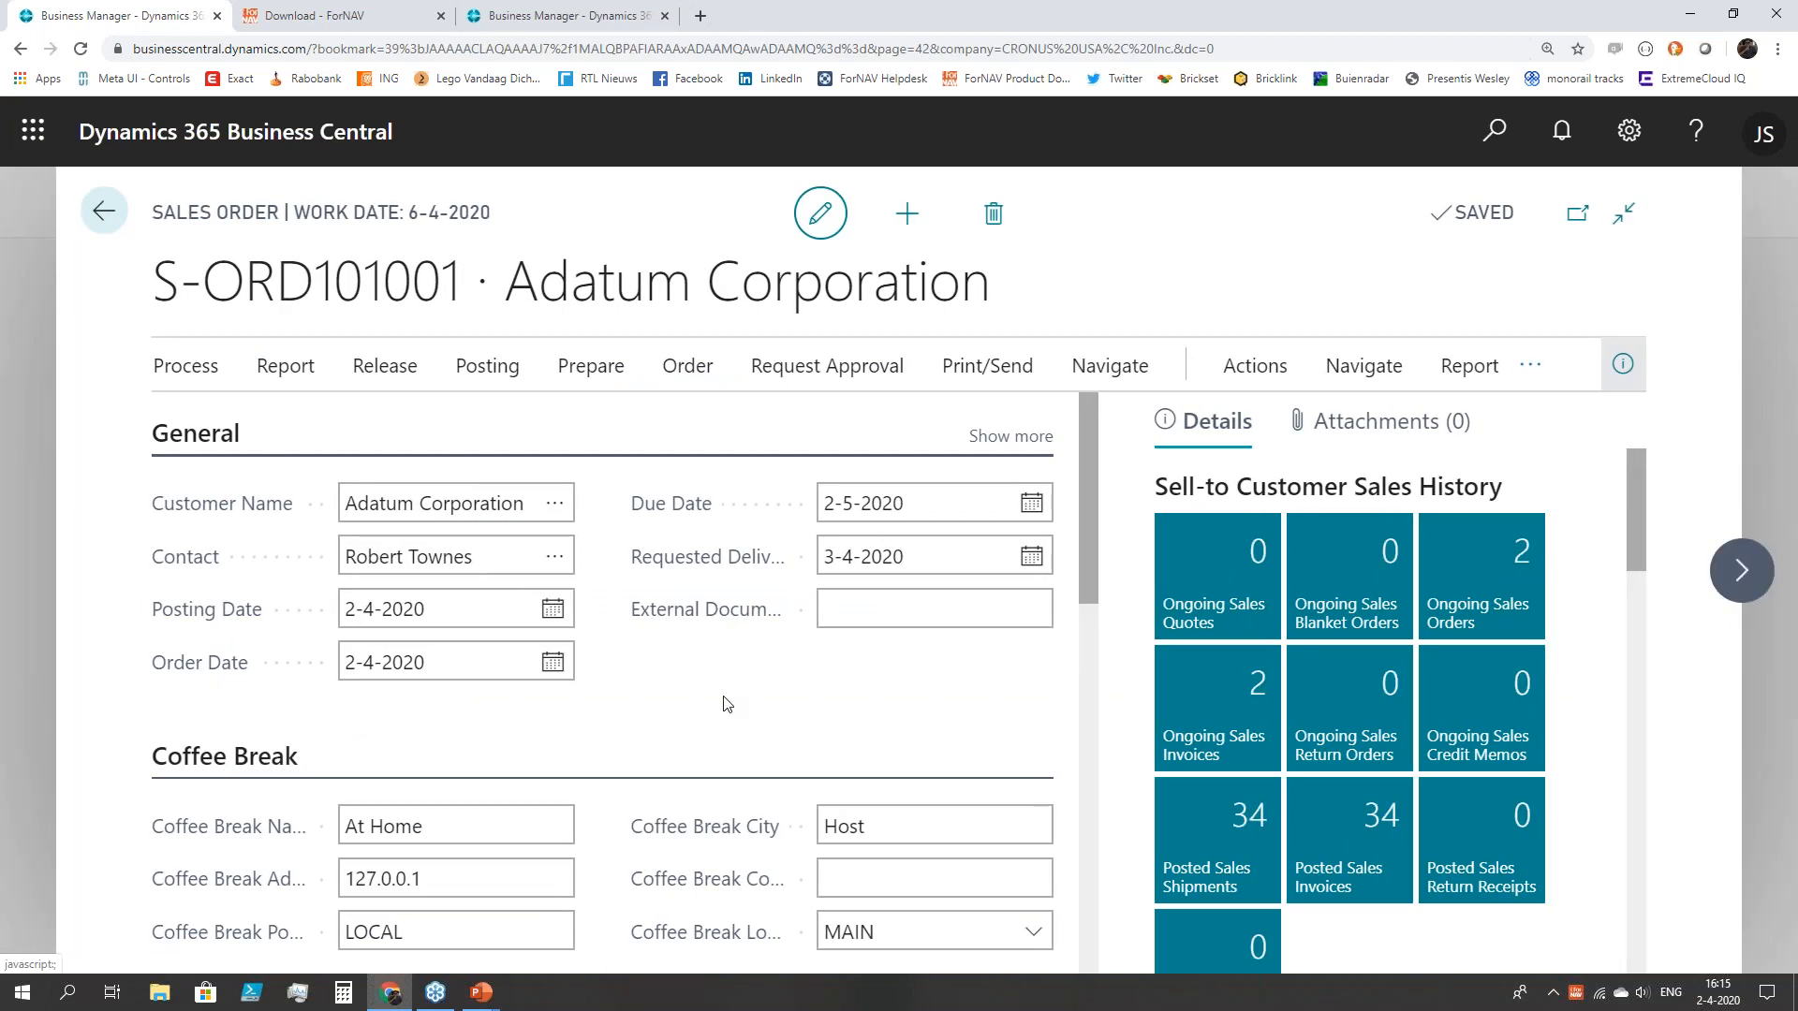
- Look over the sales order's Coffee Break fields and lines, and request a preview of its Order report
scroll(726, 704, "down", 1)
scroll(680, 734, "down", 2)
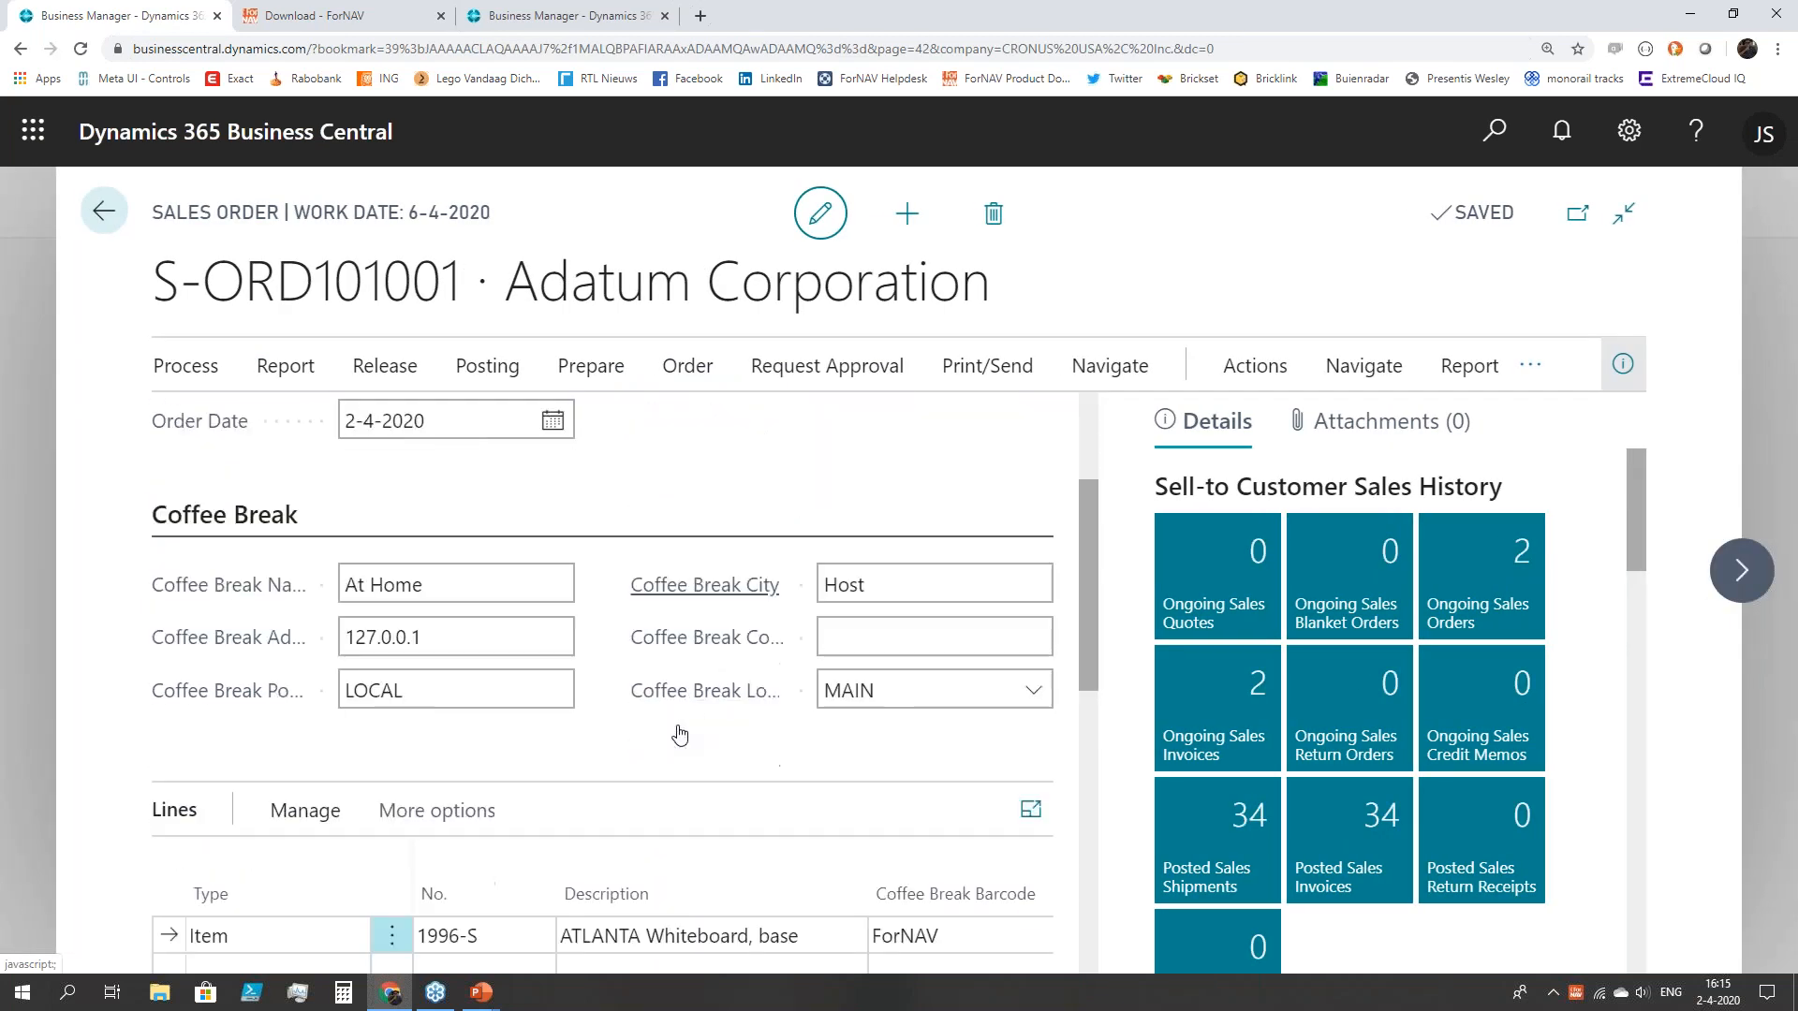
scroll(679, 734, "down", 2)
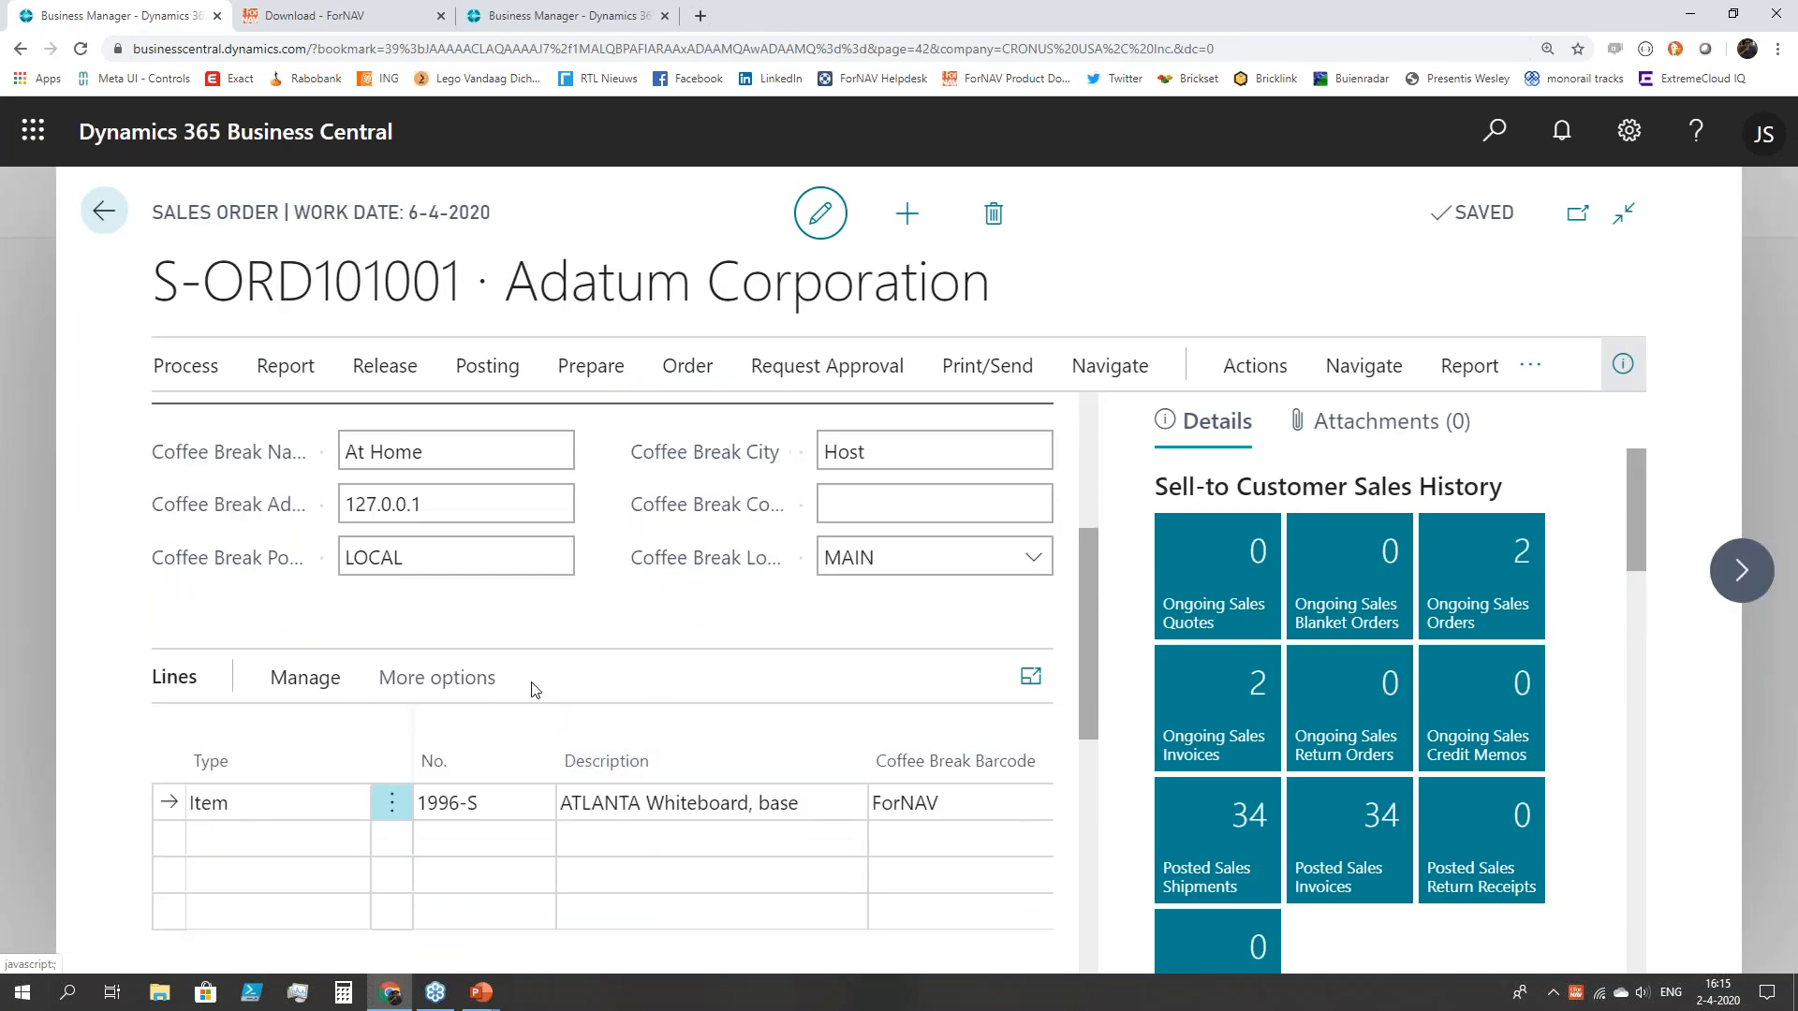
left_click(894, 552)
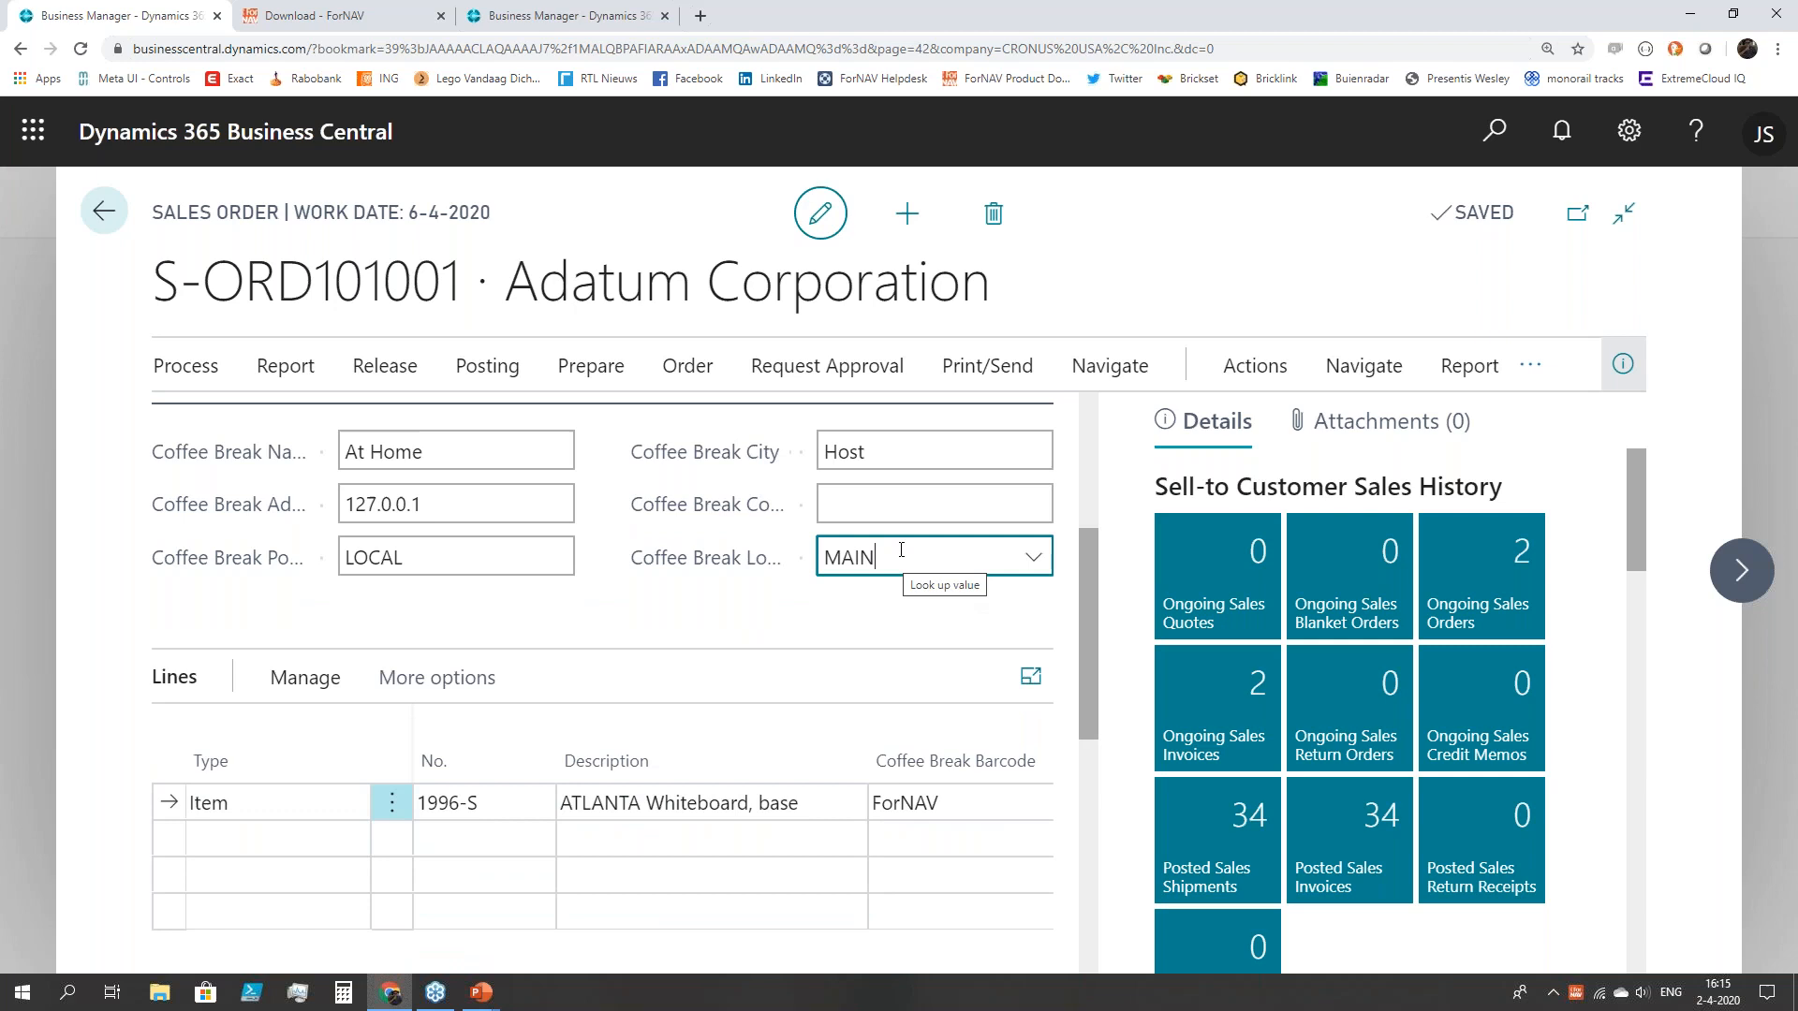
left_click(988, 374)
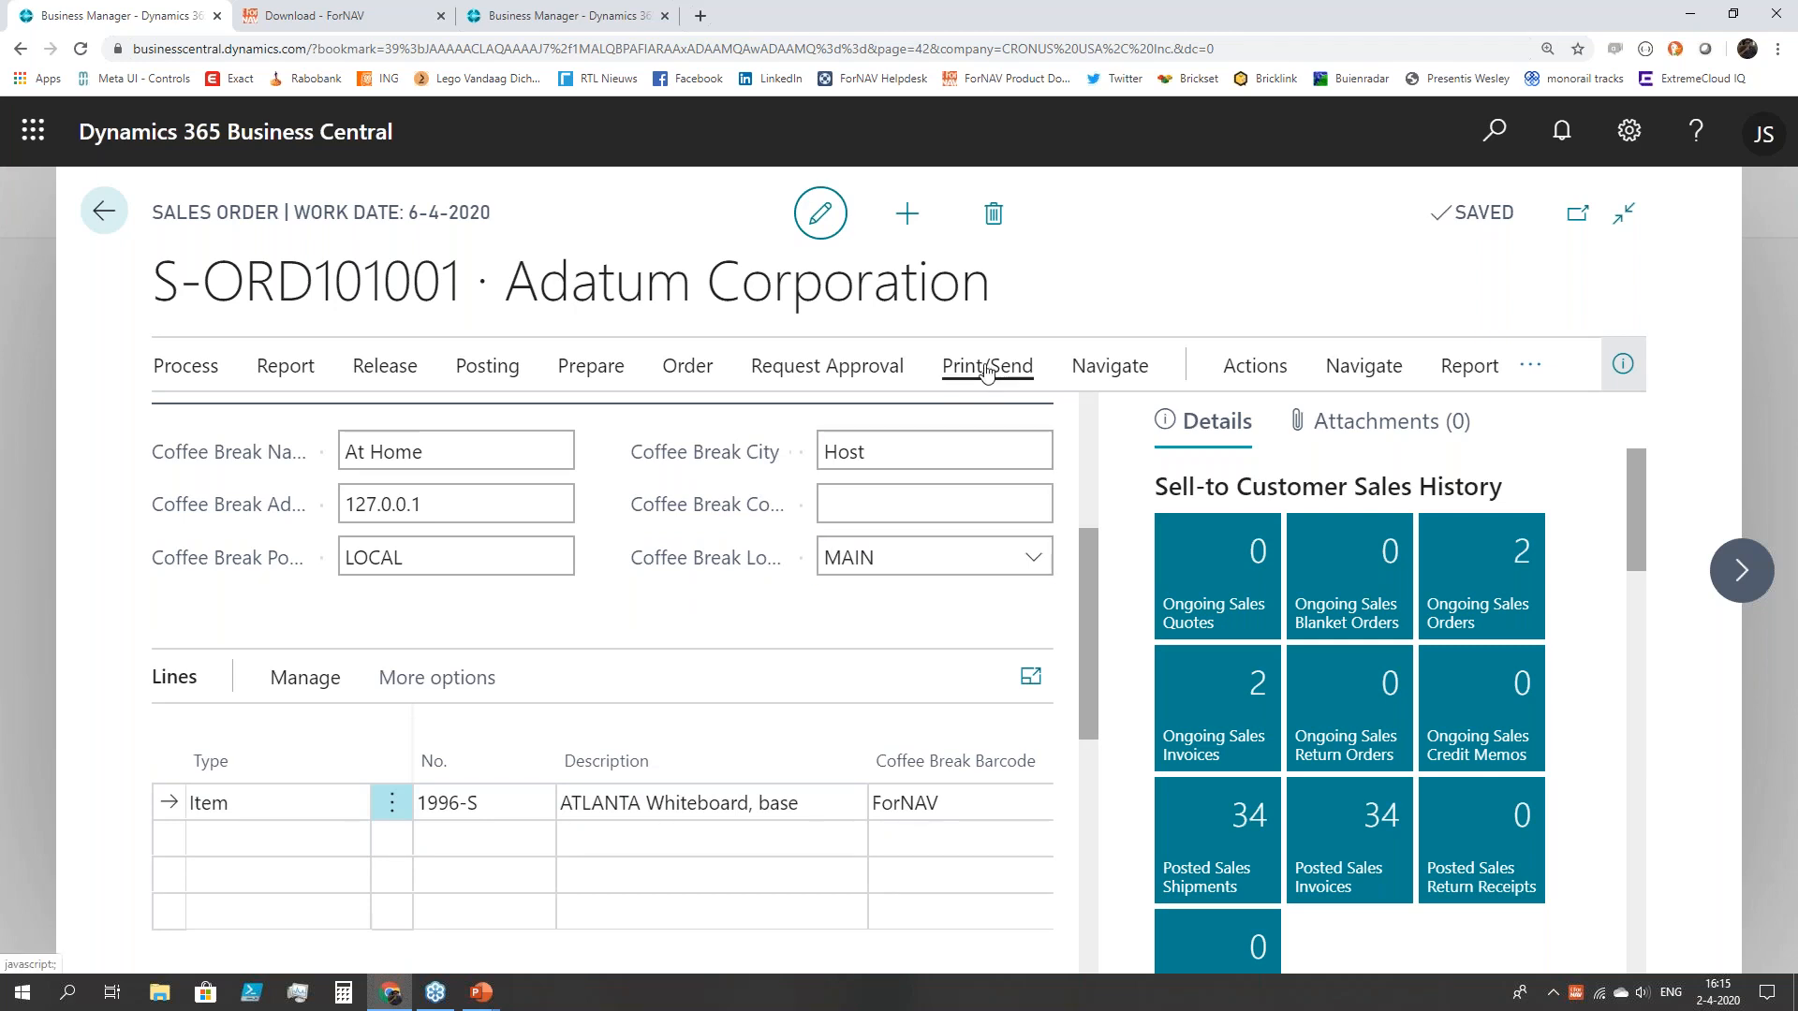
left_click(713, 427)
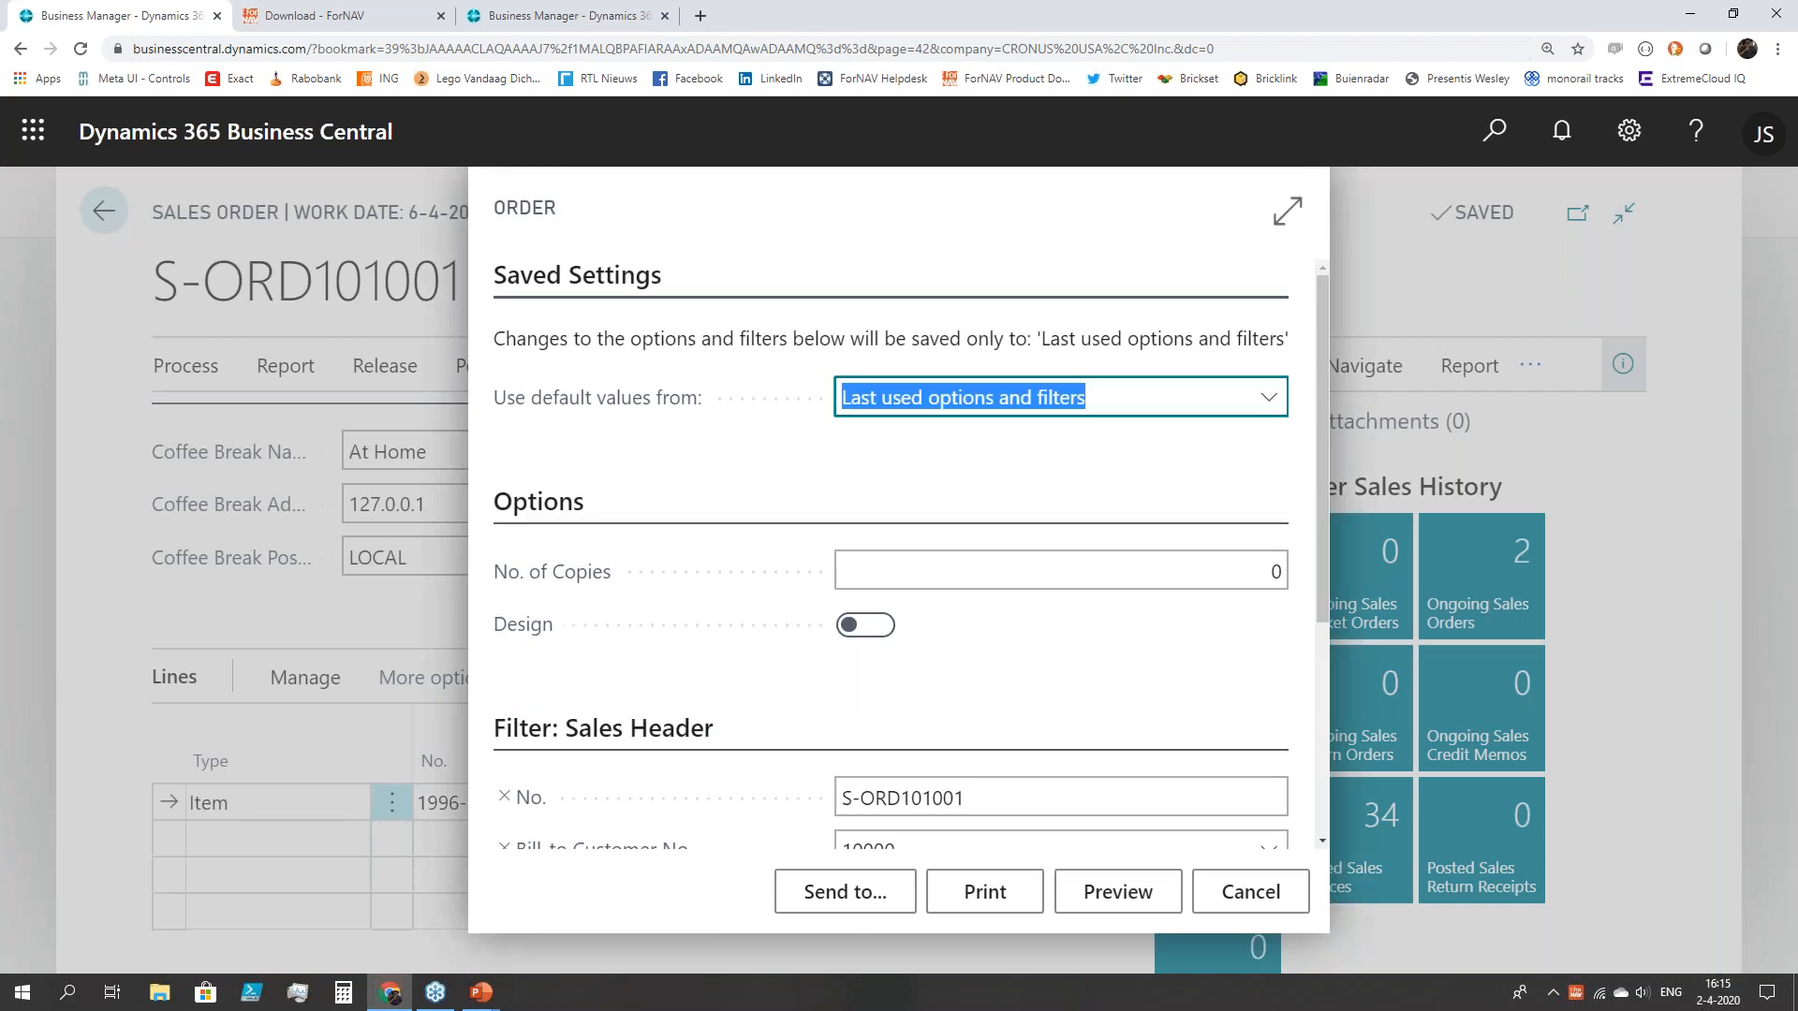
left_click(1130, 906)
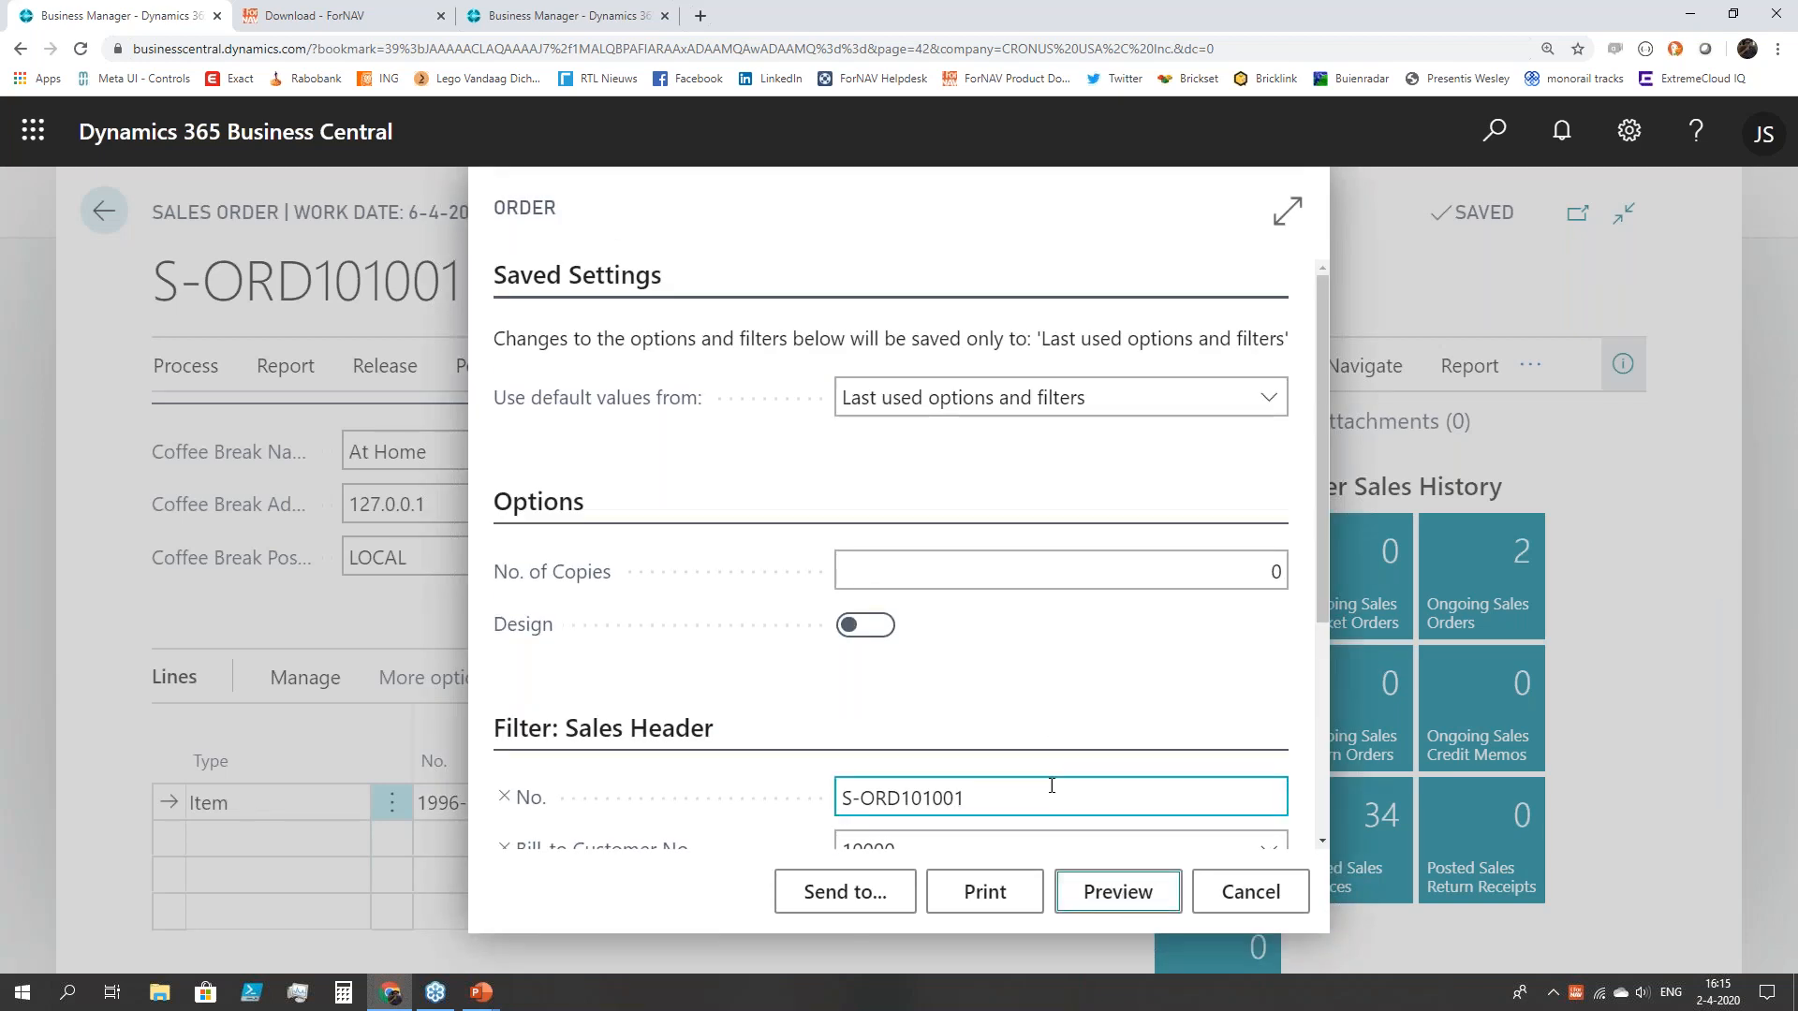